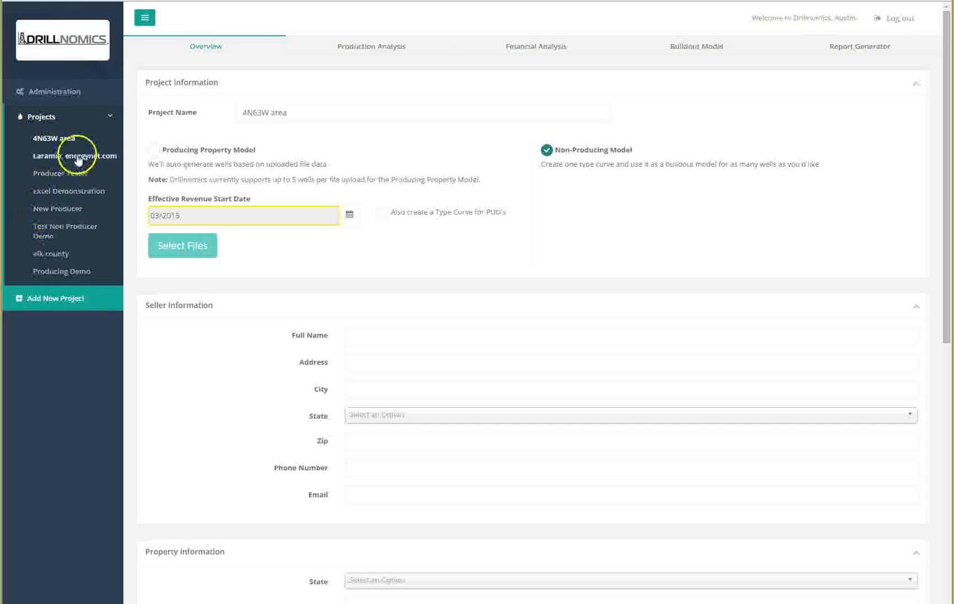
Step: Create a new project named Producing Test
{"action": "left_click", "coordinate": [68, 300]}
{"action": "left_click", "coordinate": [463, 171]}
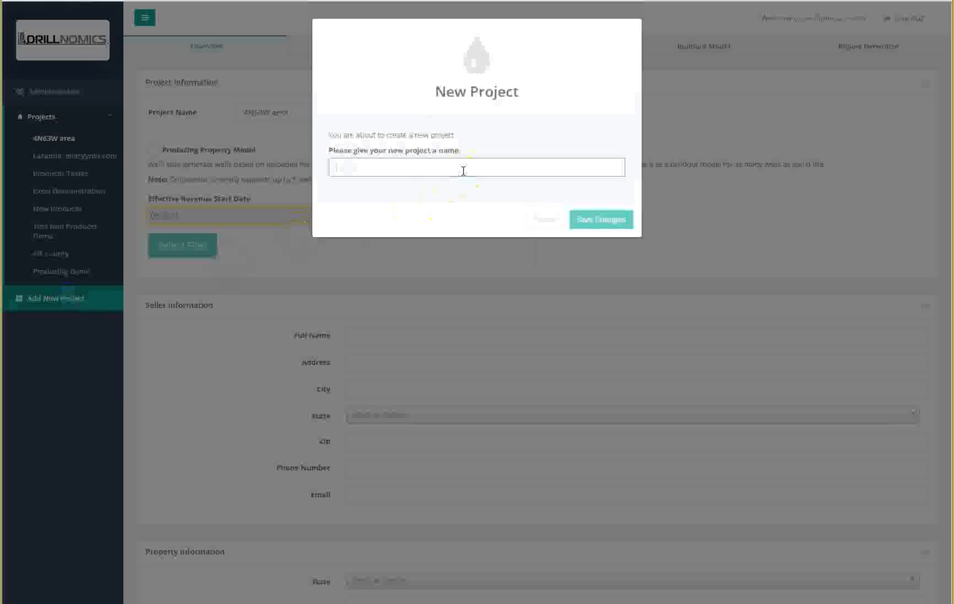
{"action": "type", "text": "Producing"}
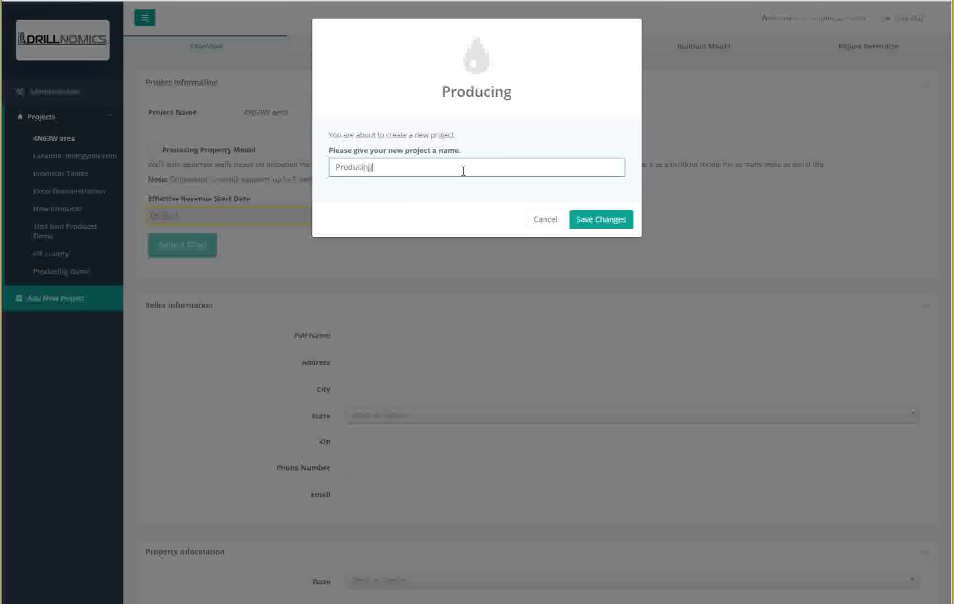
{"action": "type", "text": " Test"}
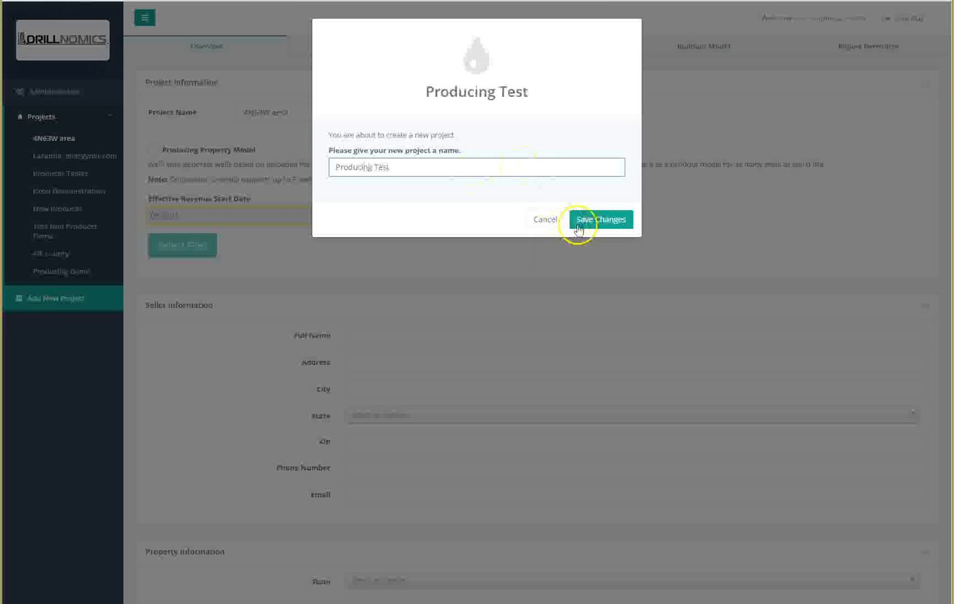
{"action": "left_click", "coordinate": [603, 218]}
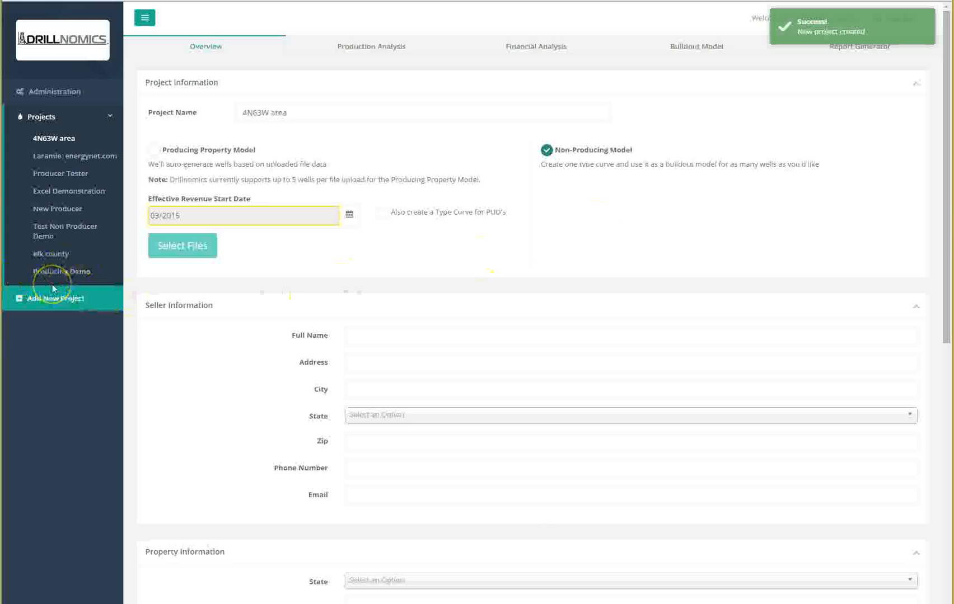
Step: Open the Producing Test project and switch it to the Producing Property Model
{"action": "left_click", "coordinate": [76, 290]}
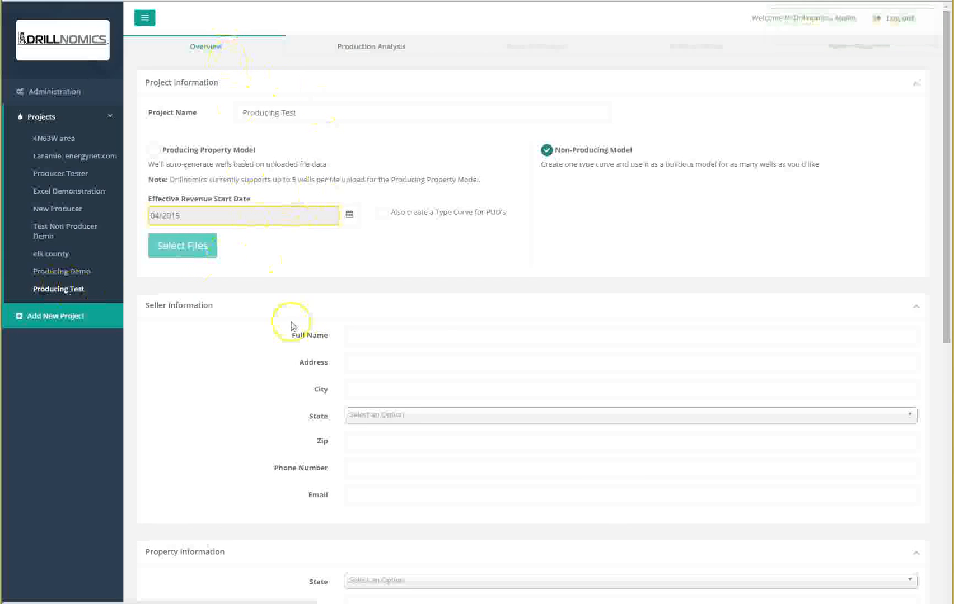
{"action": "left_click", "coordinate": [414, 331]}
{"action": "scroll", "coordinate": [417, 391], "scroll_direction": "down", "scroll_amount": 9}
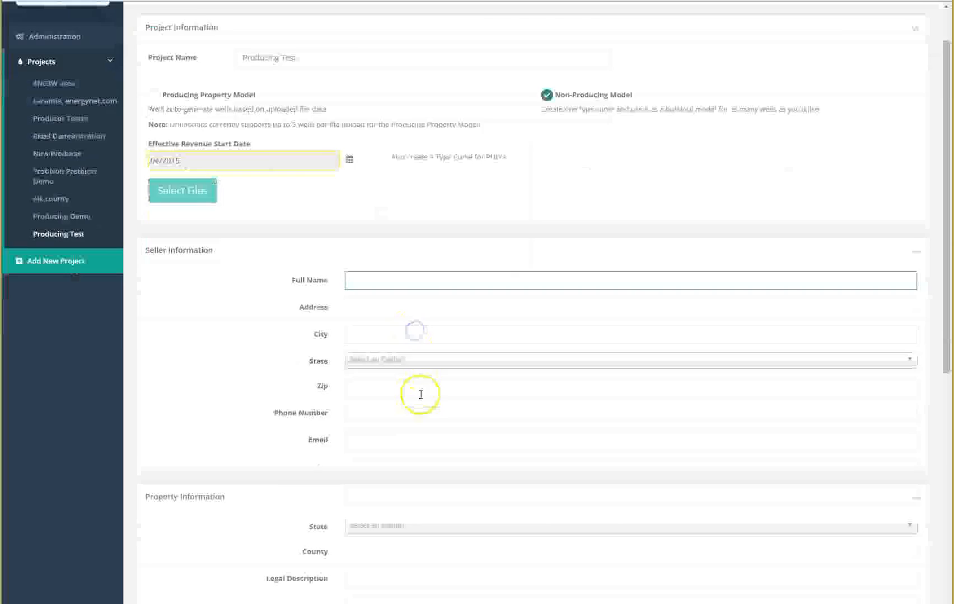
{"action": "scroll", "coordinate": [369, 479], "scroll_direction": "up", "scroll_amount": 10}
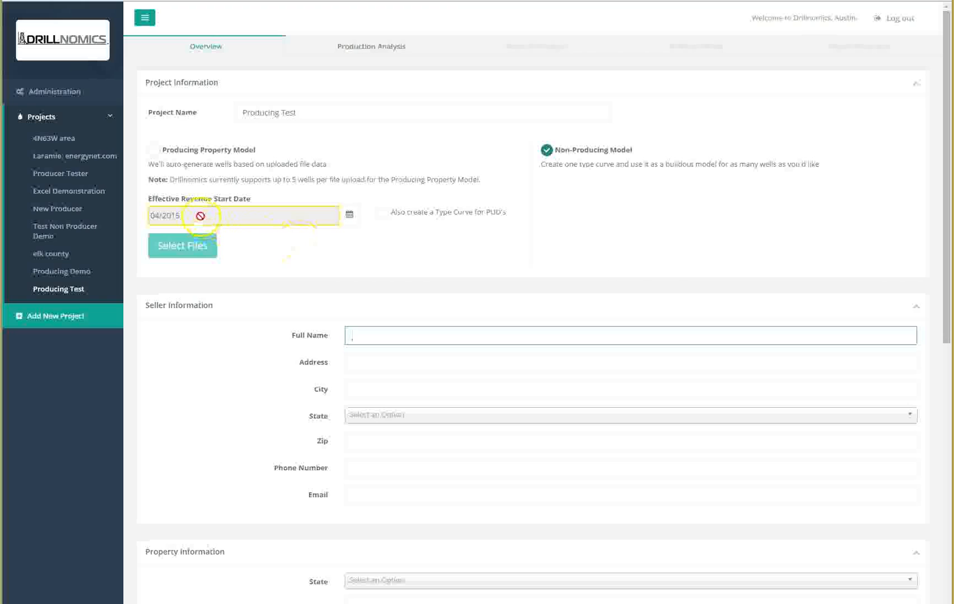
{"action": "left_click", "coordinate": [156, 151]}
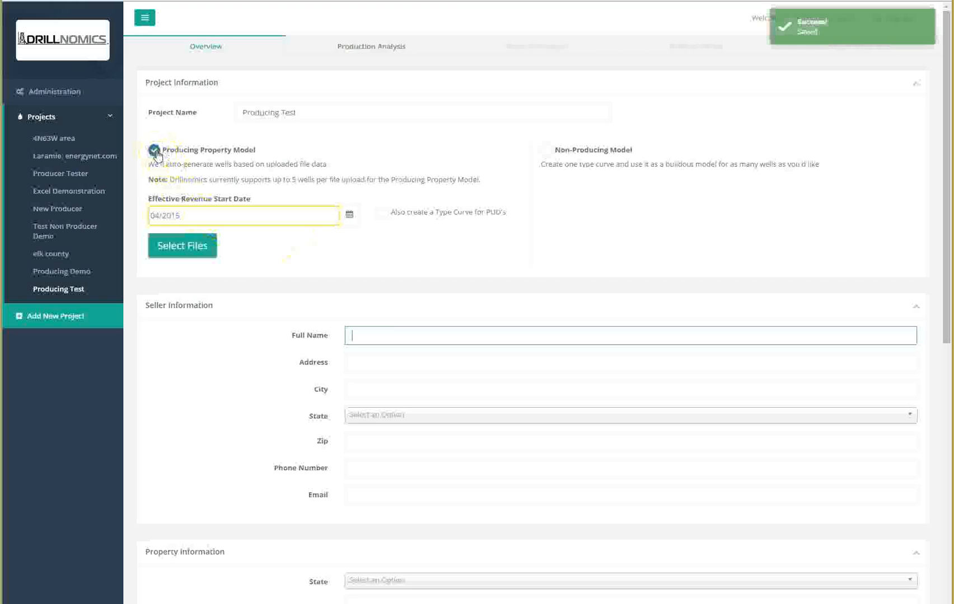
Step: Enable the option to also create a type curve for PUD's
{"action": "left_click", "coordinate": [195, 219]}
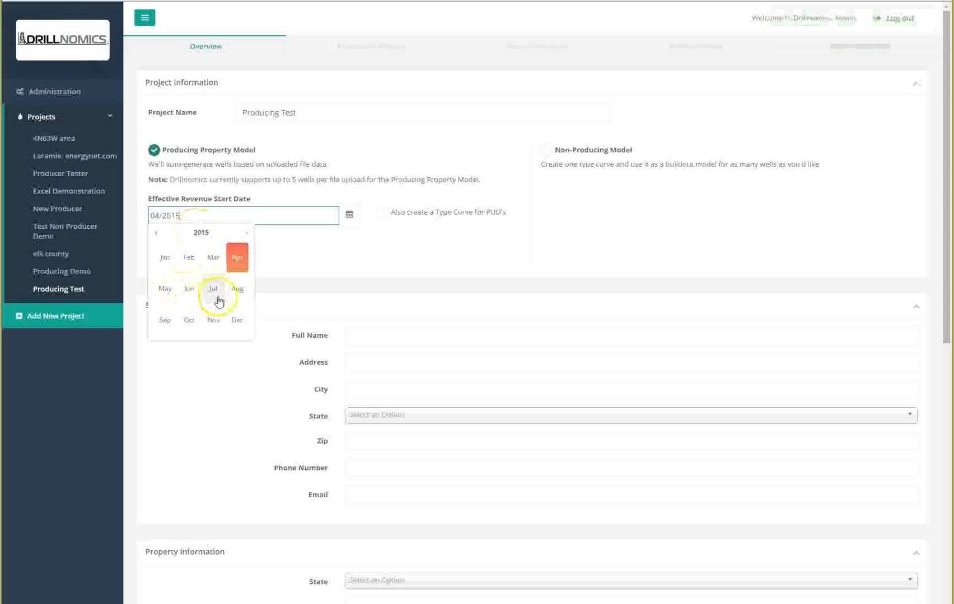
{"action": "left_click", "coordinate": [316, 250]}
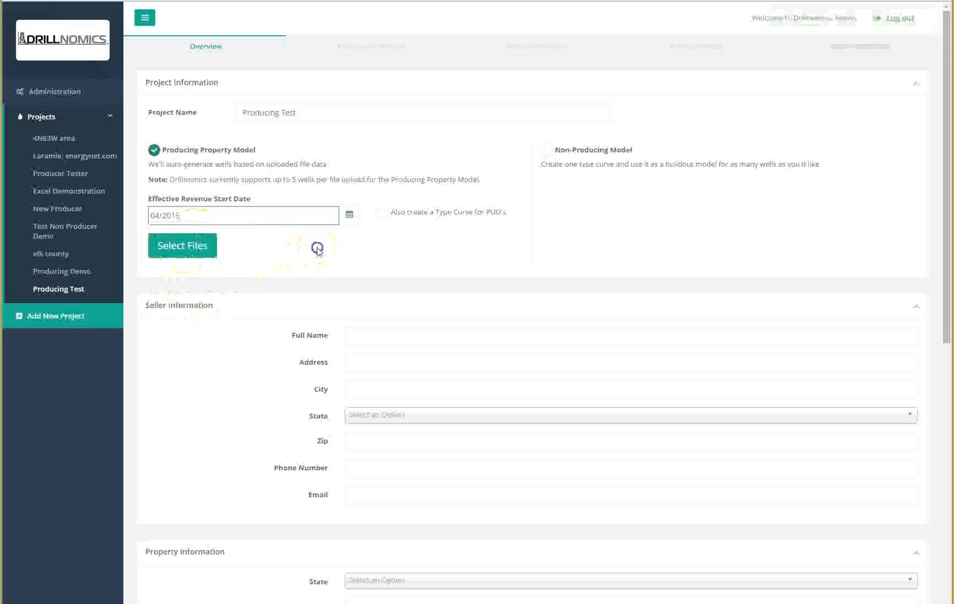
{"action": "left_click", "coordinate": [383, 212]}
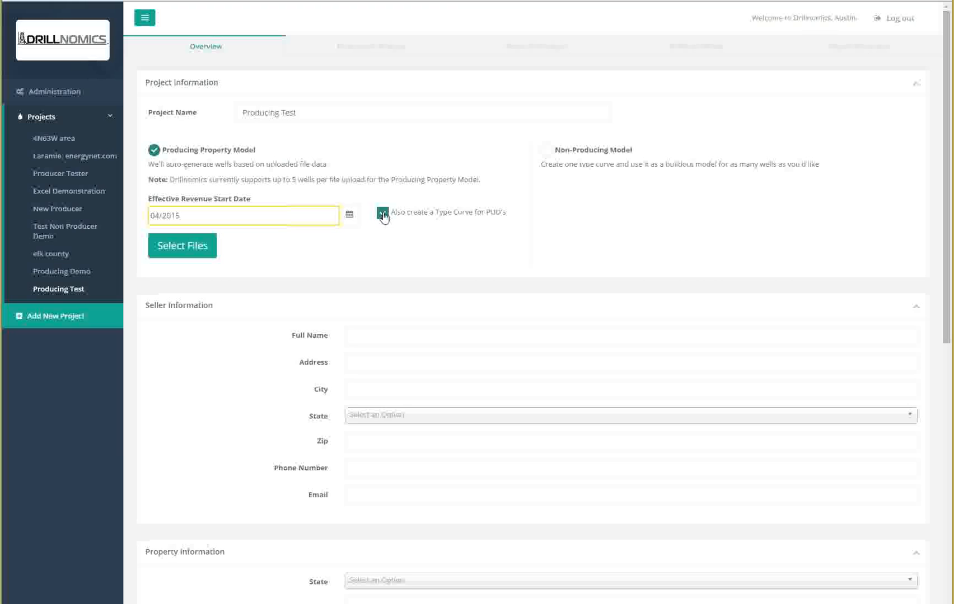
{"action": "left_click", "coordinate": [183, 247]}
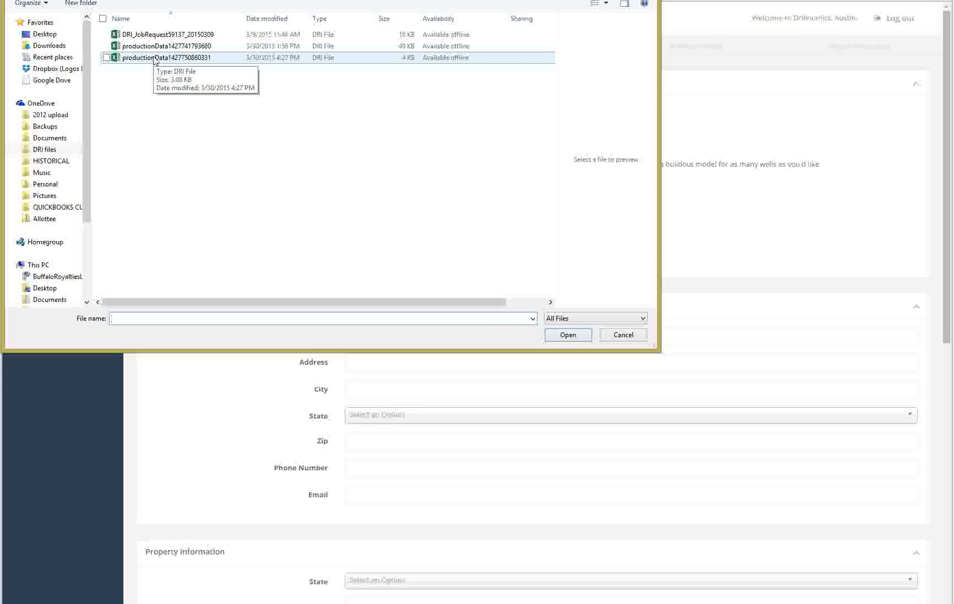
{"action": "left_click", "coordinate": [154, 58]}
{"action": "left_click", "coordinate": [577, 343]}
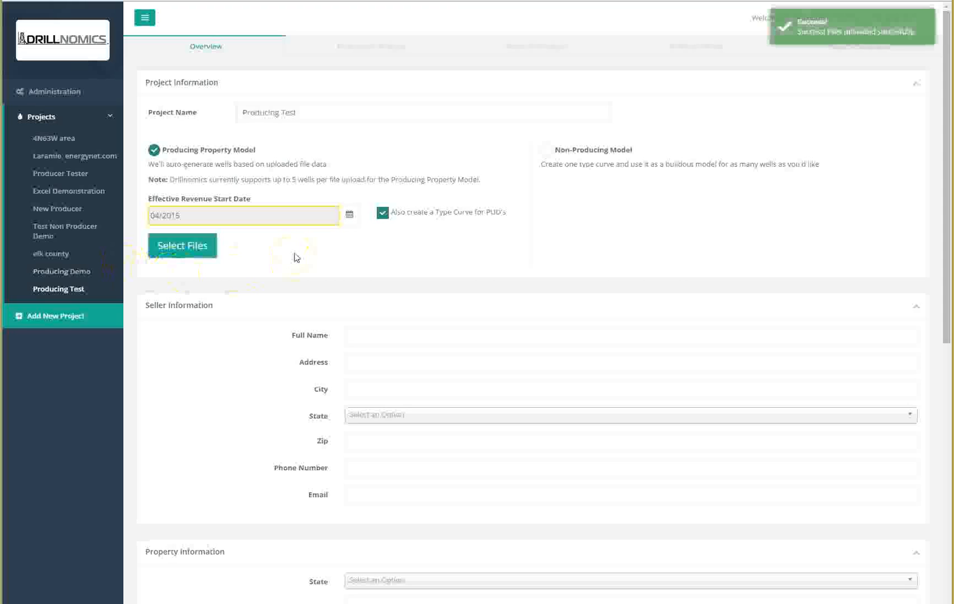
Step: Open Production Analysis and review the CHAVEZ 4A-4H well's dates and oil type curve
{"action": "left_click", "coordinate": [351, 45]}
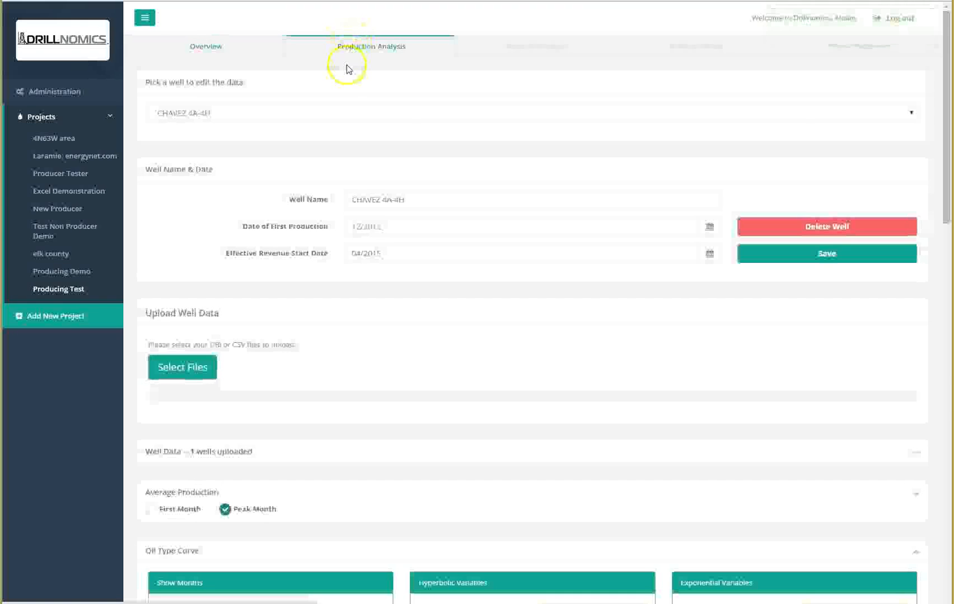
{"action": "left_click", "coordinate": [901, 116]}
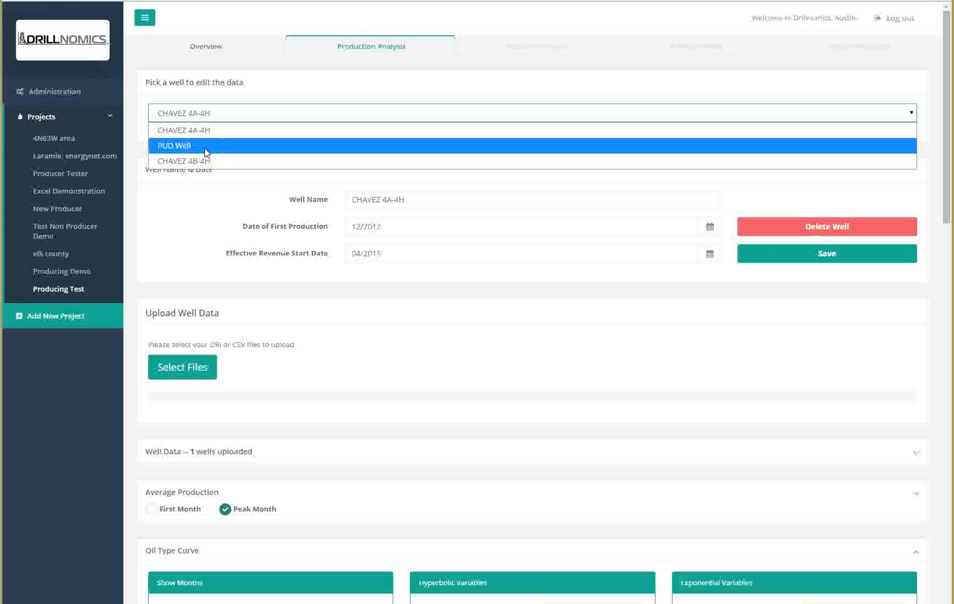
{"action": "left_click", "coordinate": [212, 132]}
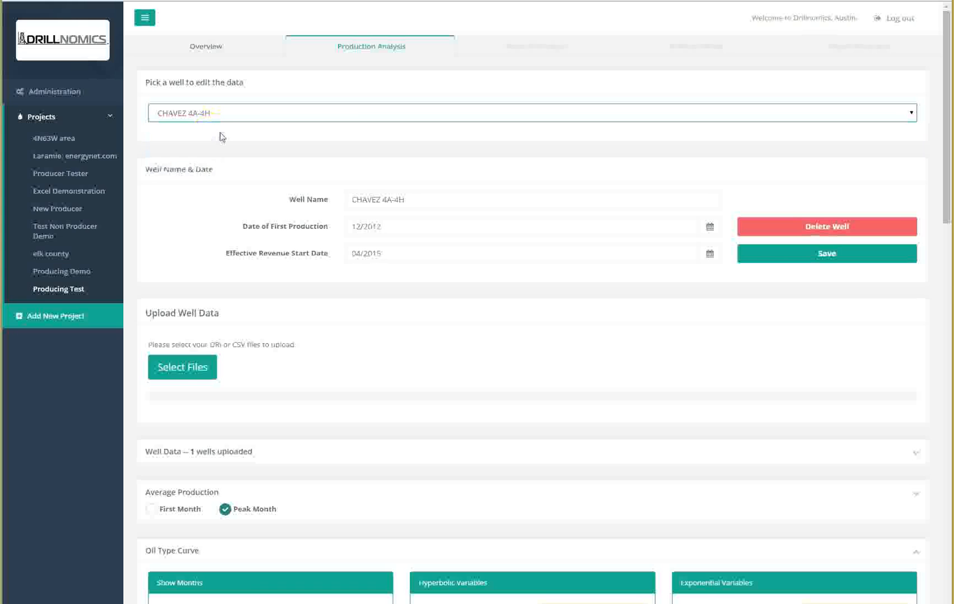
{"action": "scroll", "coordinate": [492, 283], "scroll_direction": "down", "scroll_amount": 2}
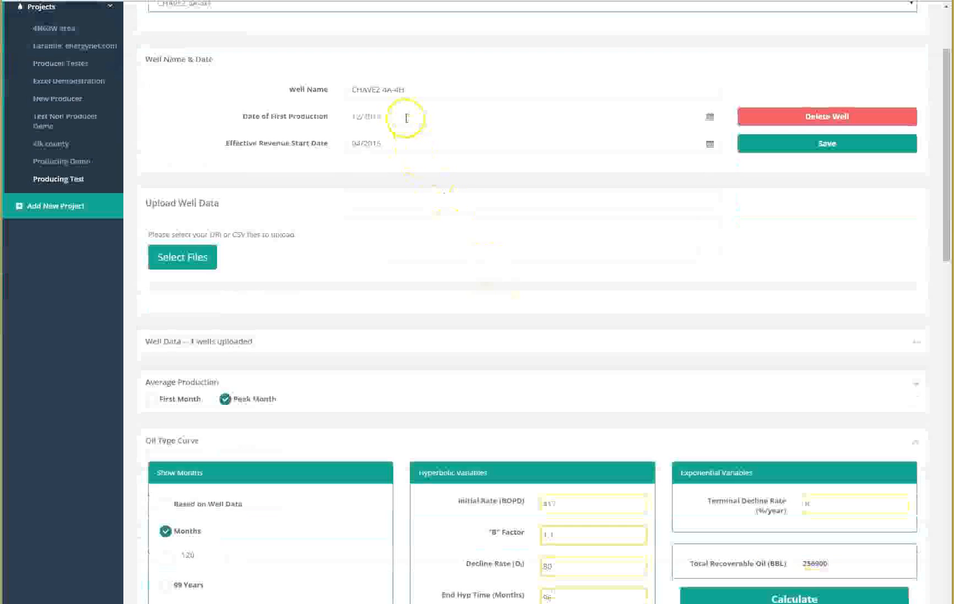
{"action": "left_click", "coordinate": [407, 118]}
{"action": "left_click", "coordinate": [554, 165]}
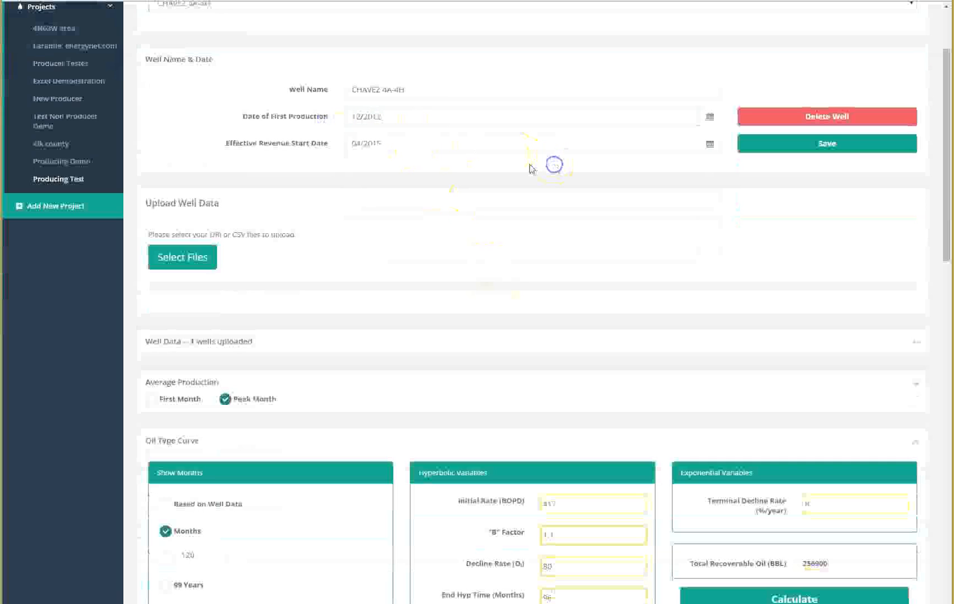
{"action": "left_click", "coordinate": [318, 144]}
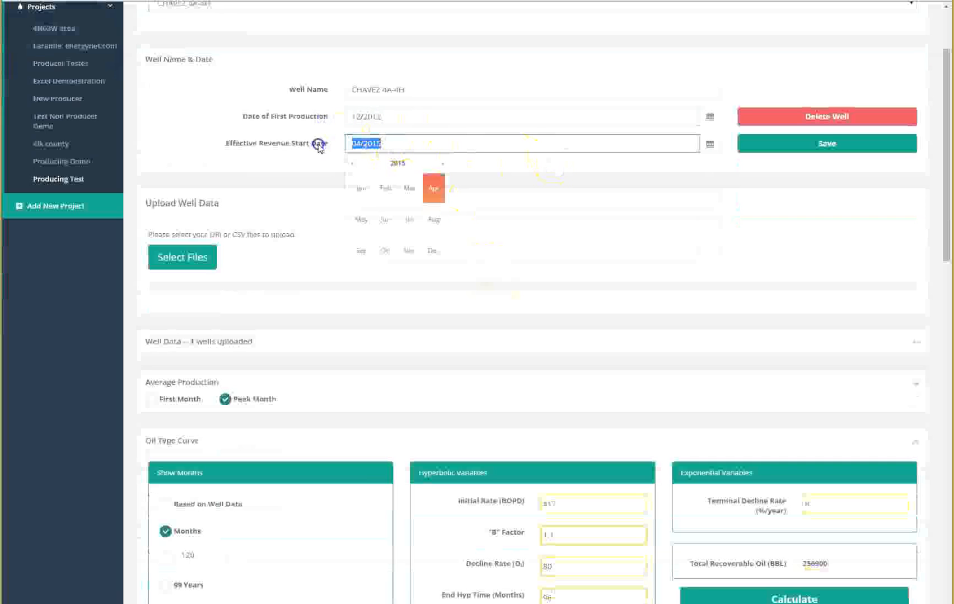
{"action": "left_click", "coordinate": [297, 163]}
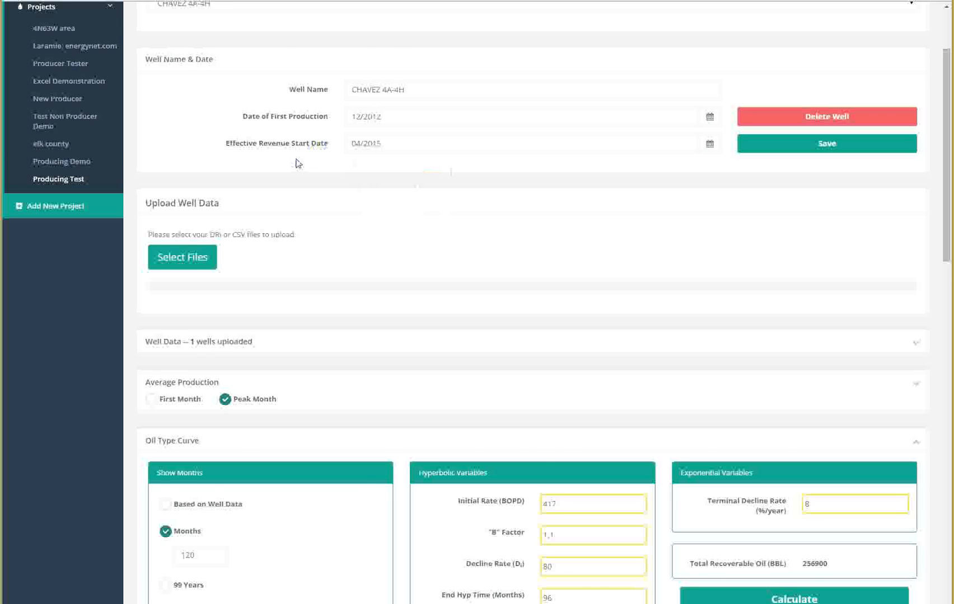
{"action": "scroll", "coordinate": [297, 163], "scroll_direction": "down", "scroll_amount": 9}
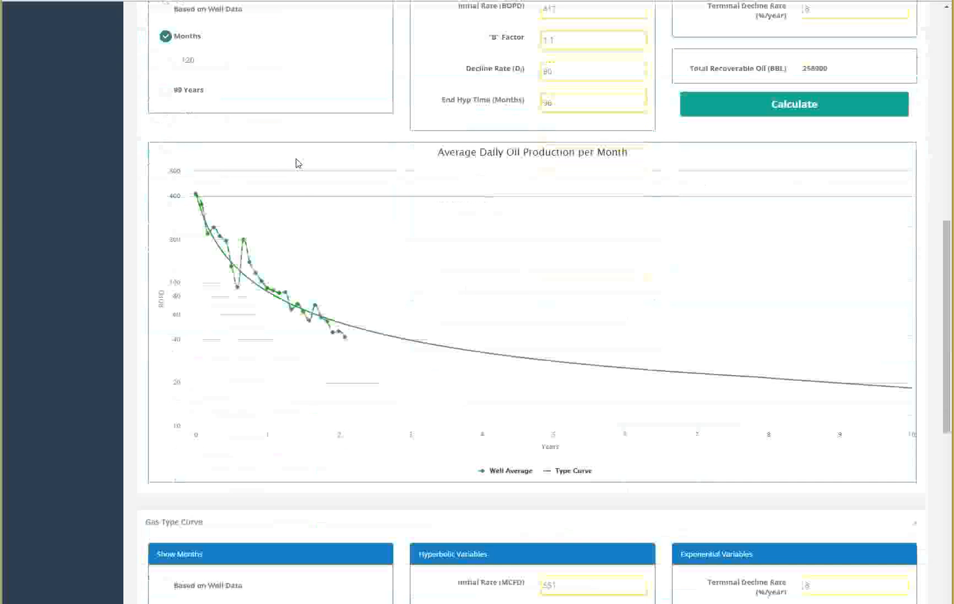
{"action": "mouse_move", "coordinate": [528, 360]}
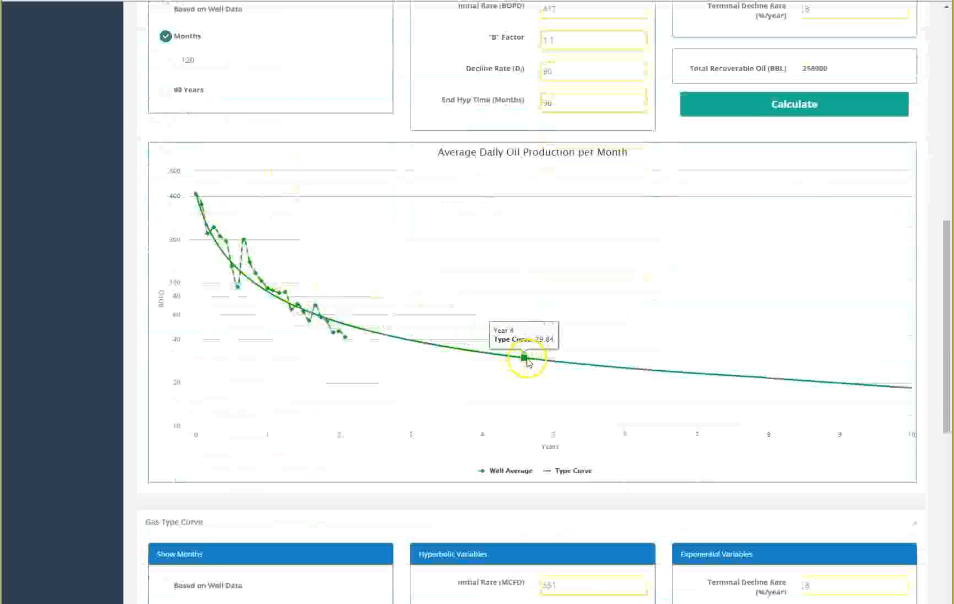
Step: Set the oil type curve's decline rate to 82.5 and B factor to .9, and recalculate
{"action": "left_click_drag", "start_coordinate": [560, 70], "coordinate": [535, 71]}
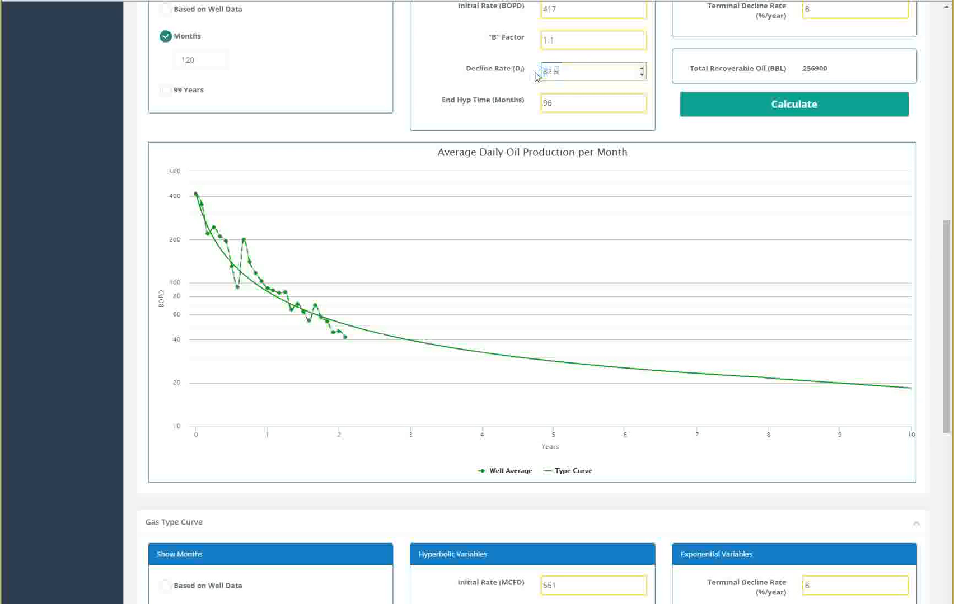
{"action": "left_click_drag", "start_coordinate": [581, 39], "coordinate": [509, 37]}
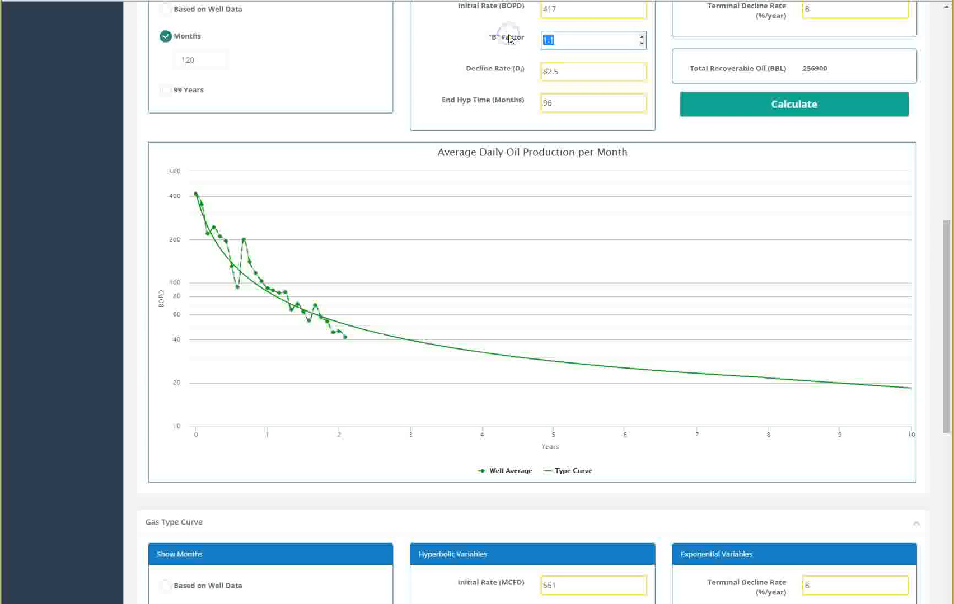
{"action": "type", "text": ".9"}
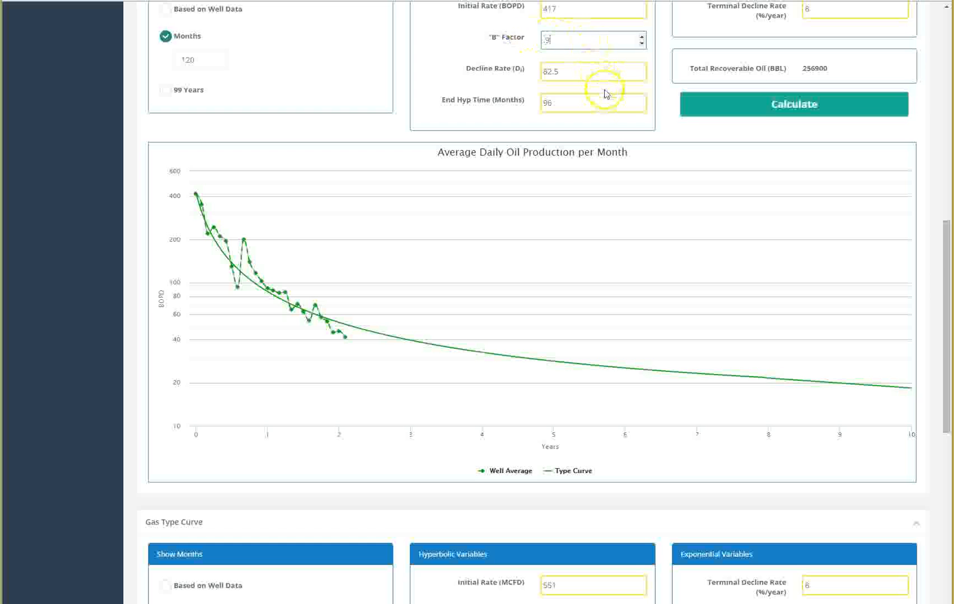
{"action": "left_click", "coordinate": [755, 101]}
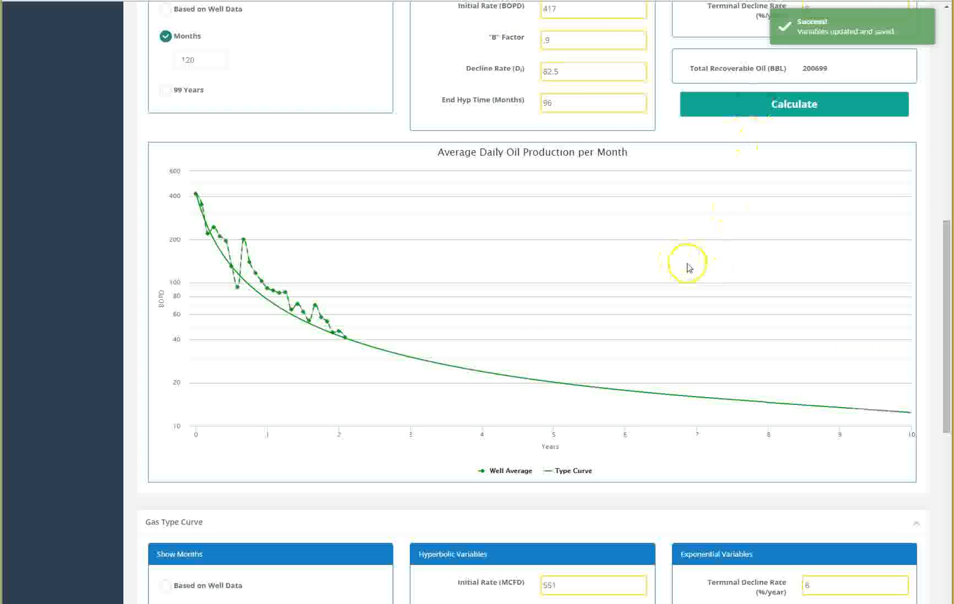
Step: Set the gas type curve's initial rate to 775, B factor to .5 and decline rate to 47, and recalculate
{"action": "scroll", "coordinate": [687, 268], "scroll_direction": "down", "scroll_amount": 9}
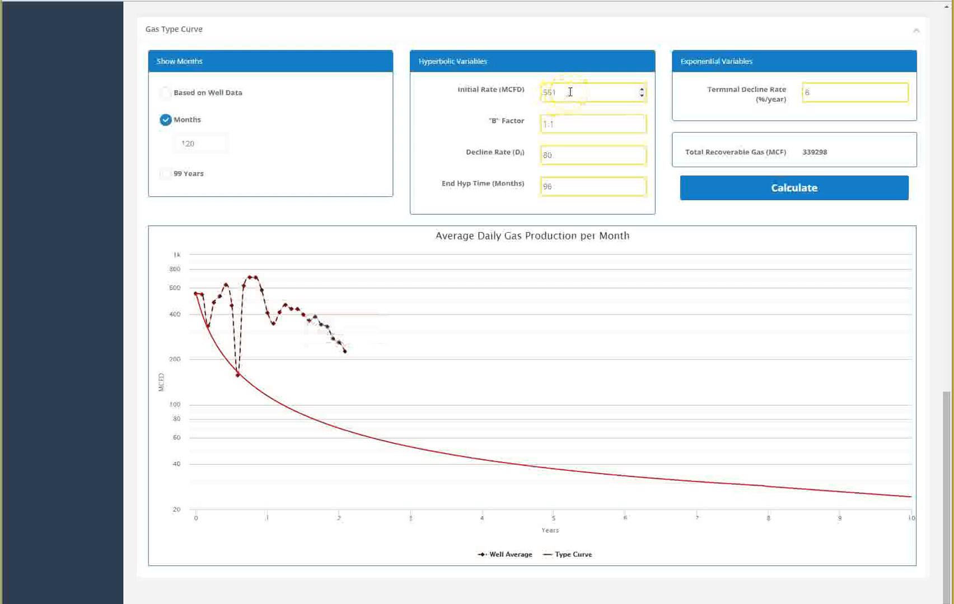
{"action": "left_click", "coordinate": [514, 93]}
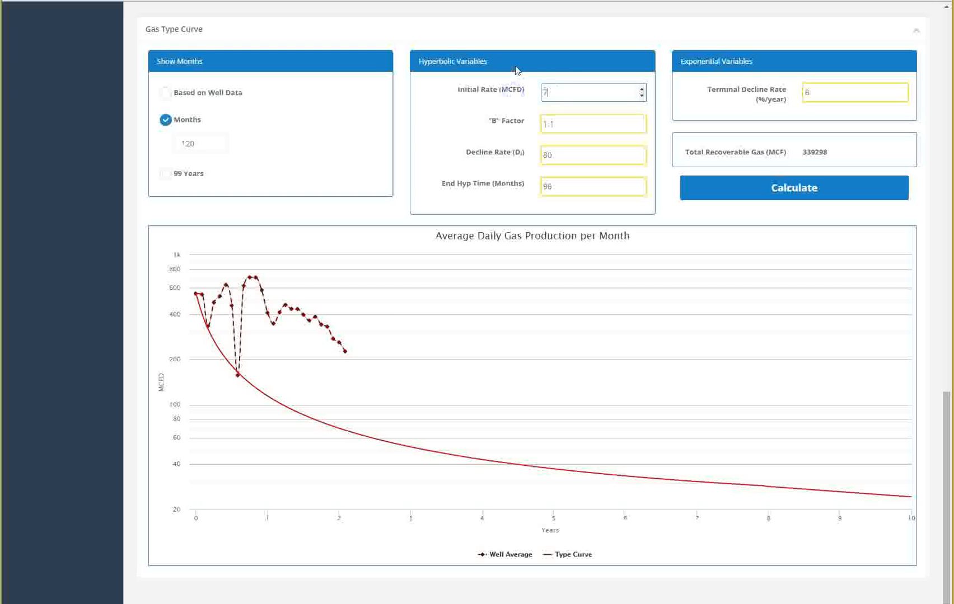
{"action": "left_click", "coordinate": [560, 122]}
{"action": "key", "text": "BackSpace"}
{"action": "type", "text": ".5"}
{"action": "left_click", "coordinate": [536, 157]}
{"action": "left_click", "coordinate": [776, 188]}
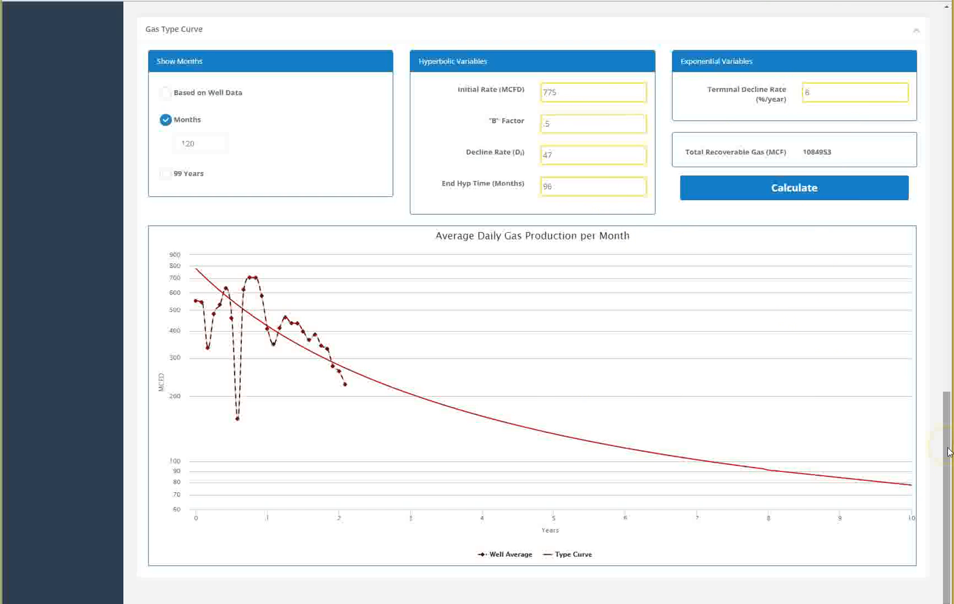
Step: Switch the edited well to CHAVEZ 4B-4H
{"action": "left_click_drag", "start_coordinate": [949, 452], "coordinate": [930, 44]}
{"action": "left_click", "coordinate": [912, 122]}
{"action": "left_click", "coordinate": [913, 113]}
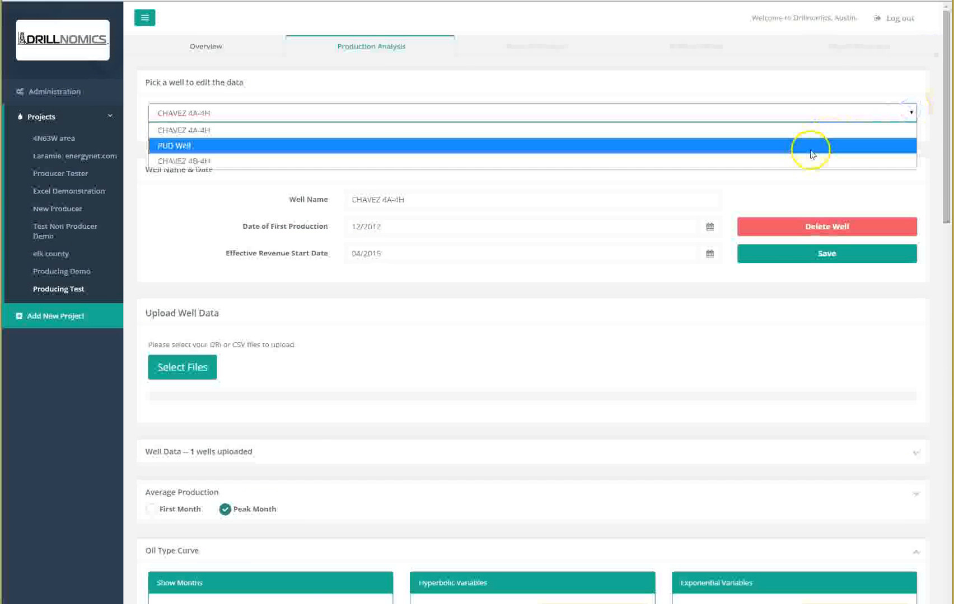
{"action": "left_click", "coordinate": [807, 162]}
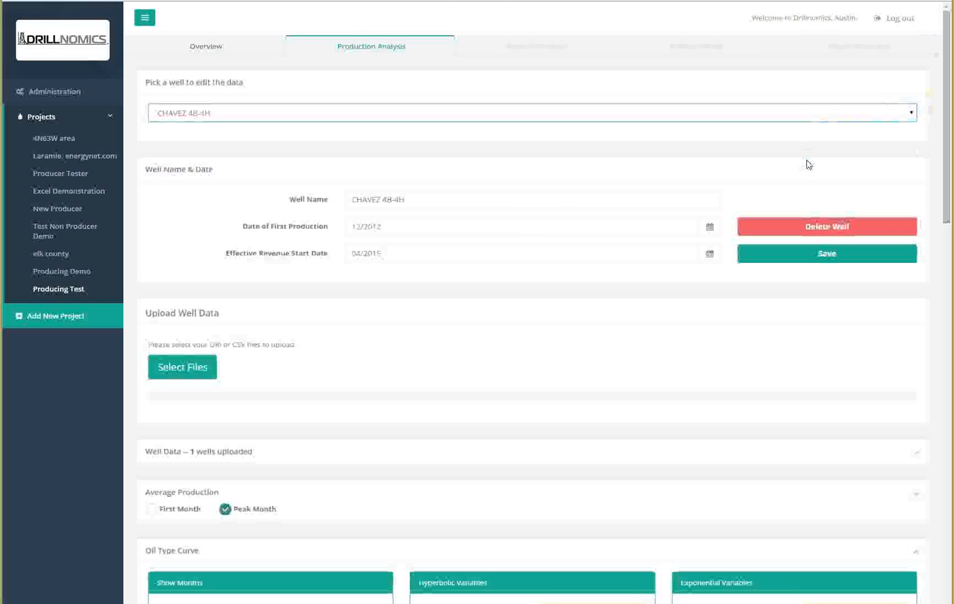
Step: Set the oil type curve's B factor to .9 and recalculate
{"action": "scroll", "coordinate": [529, 245], "scroll_direction": "down", "scroll_amount": 10}
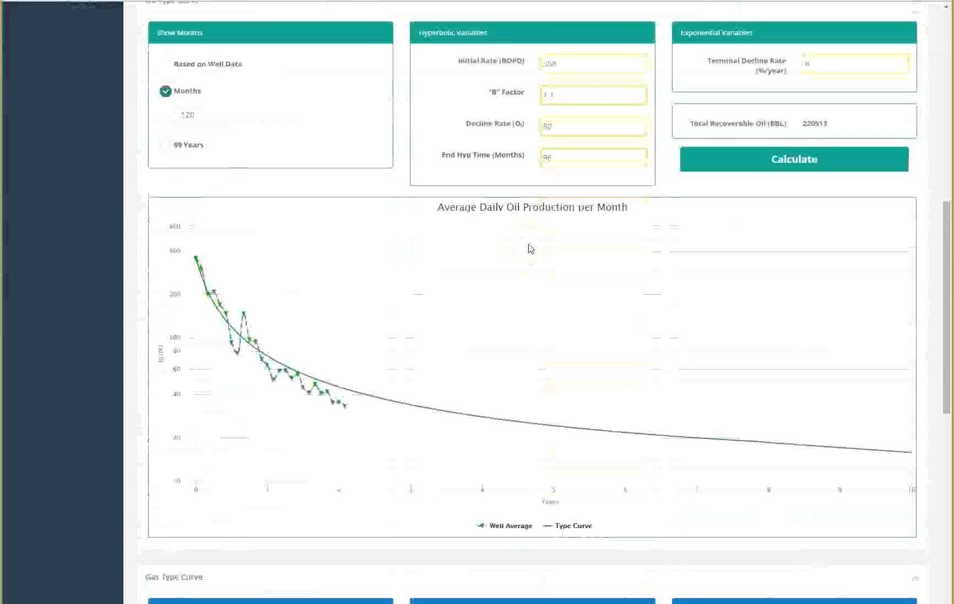
{"action": "left_click_drag", "start_coordinate": [572, 73], "coordinate": [518, 73]}
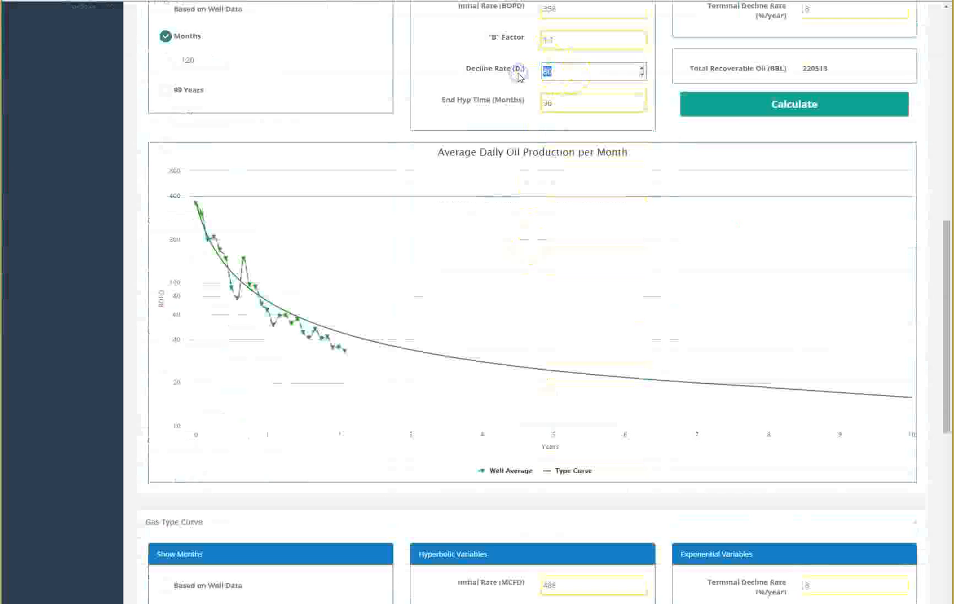
{"action": "left_click_drag", "start_coordinate": [542, 38], "coordinate": [520, 41]}
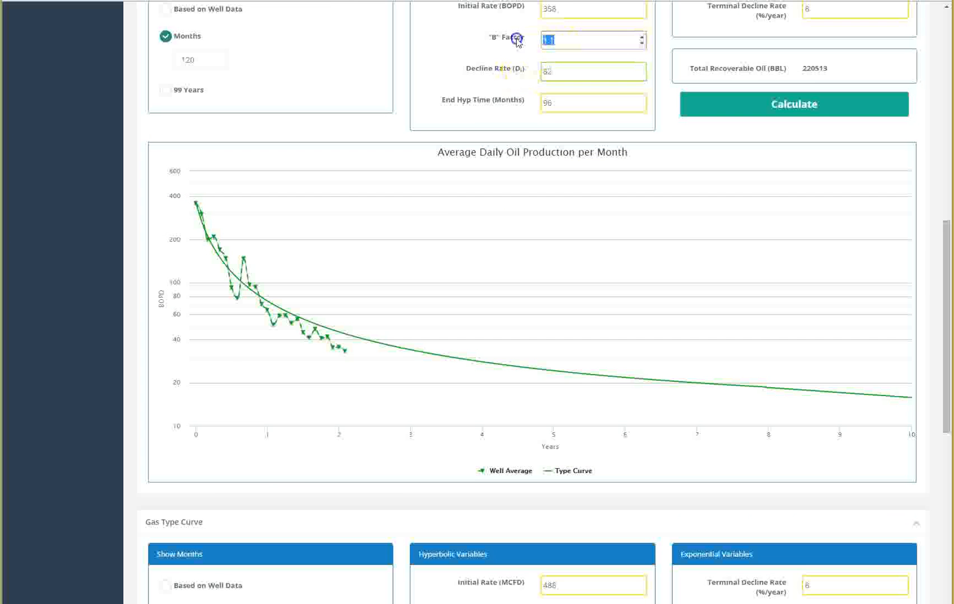
{"action": "type", "text": "3"}
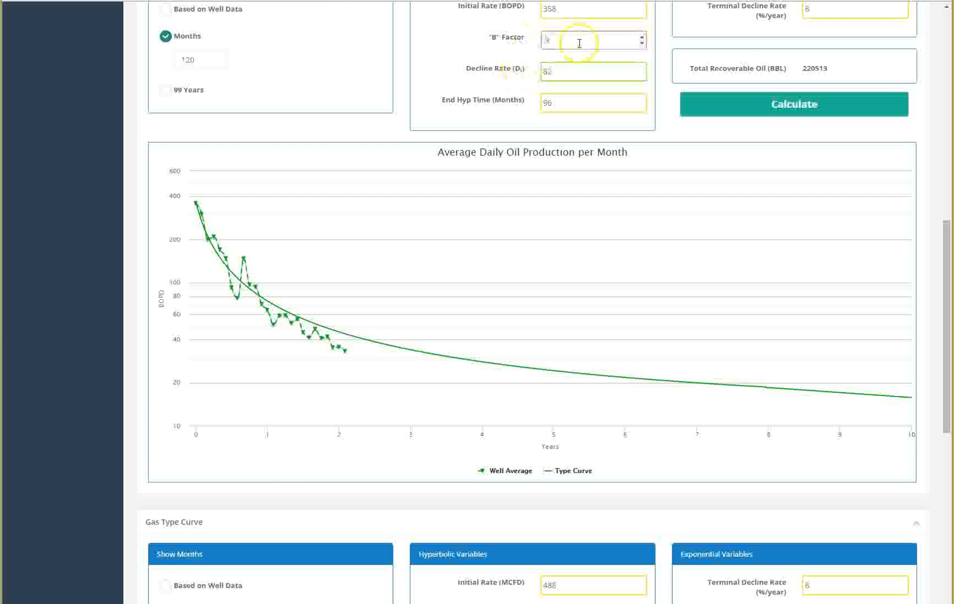
{"action": "left_click", "coordinate": [792, 99]}
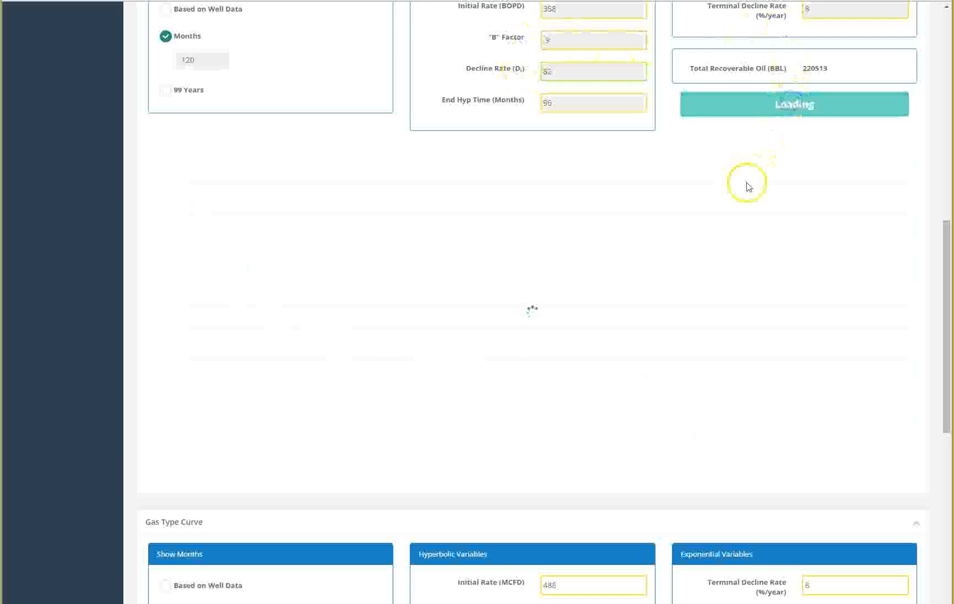
Step: Set the gas type curve's initial rate to 800 and recalculate
{"action": "scroll", "coordinate": [768, 347], "scroll_direction": "down", "scroll_amount": 9}
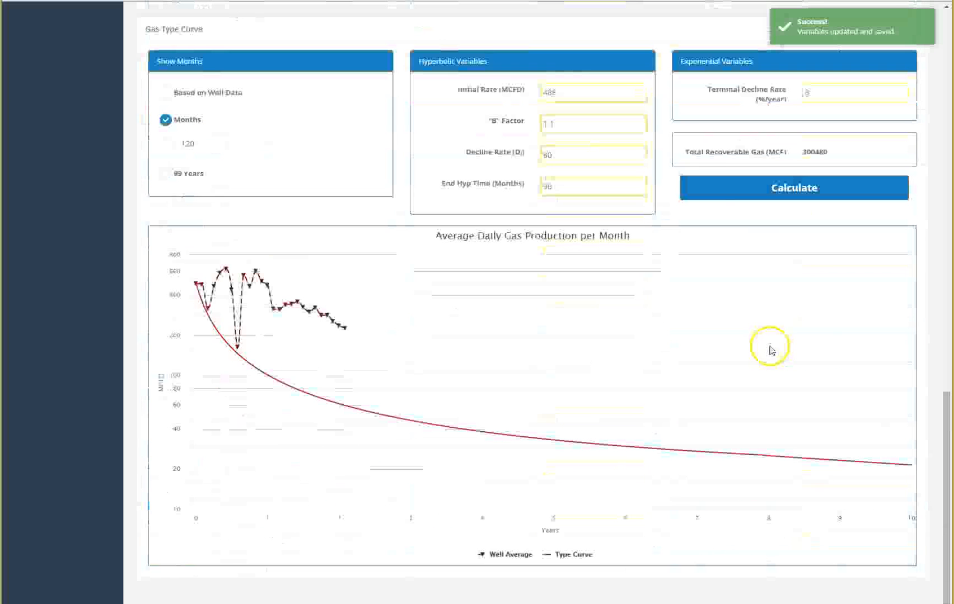
{"action": "left_click_drag", "start_coordinate": [611, 93], "coordinate": [502, 89]}
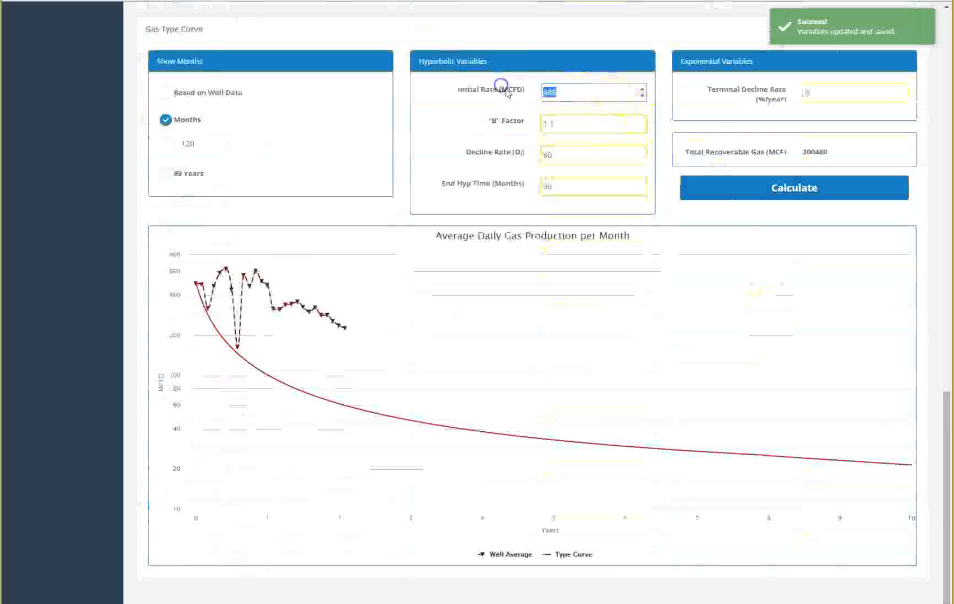
{"action": "type", "text": "800"}
{"action": "left_click_drag", "start_coordinate": [575, 159], "coordinate": [535, 155]}
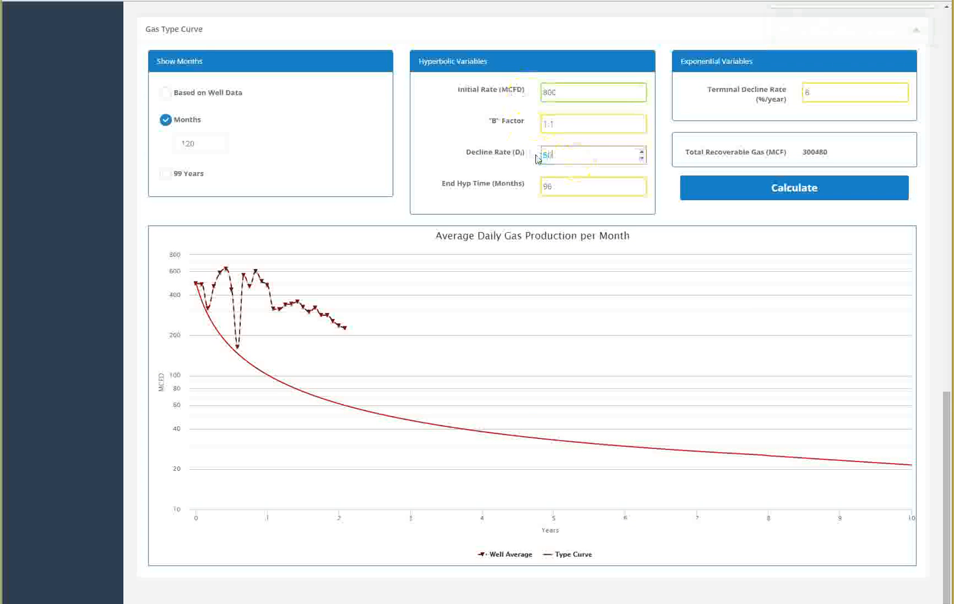
{"action": "left_click", "coordinate": [784, 196]}
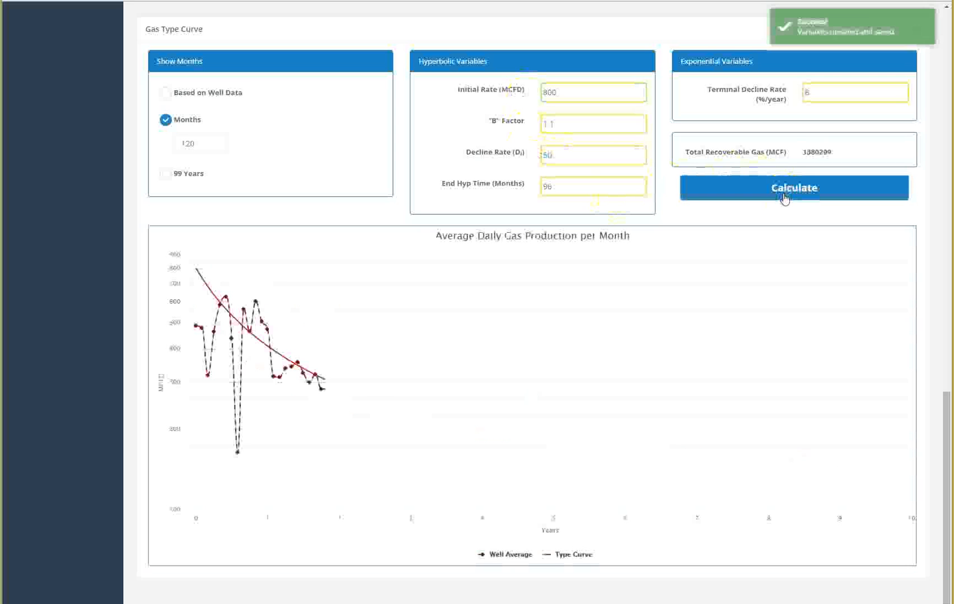
Step: Adjust the gas type curve's decline rate to 52, recalculate, then set it to 53 and recalculate
{"action": "left_click_drag", "start_coordinate": [573, 157], "coordinate": [520, 158]}
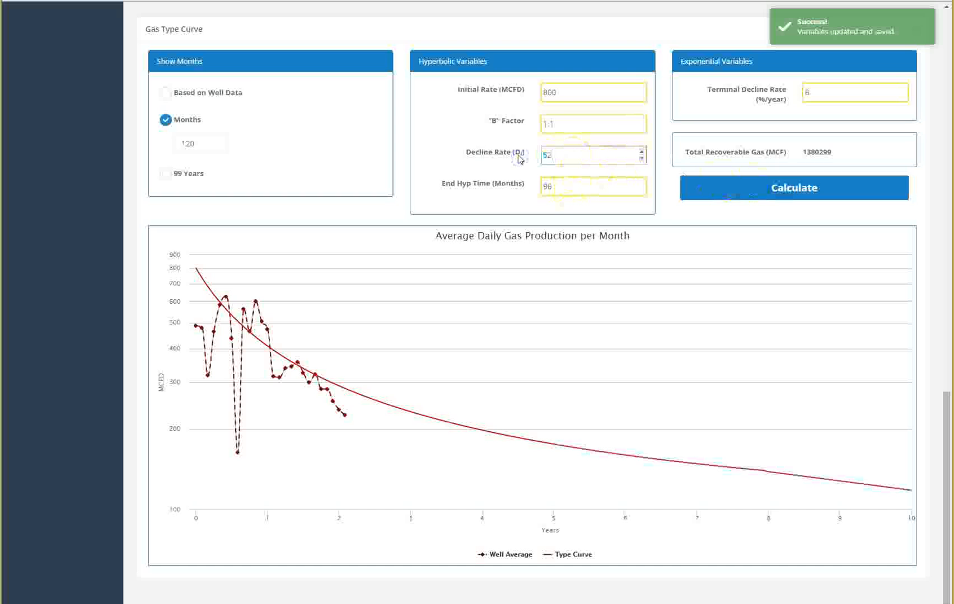
{"action": "left_click", "coordinate": [789, 190]}
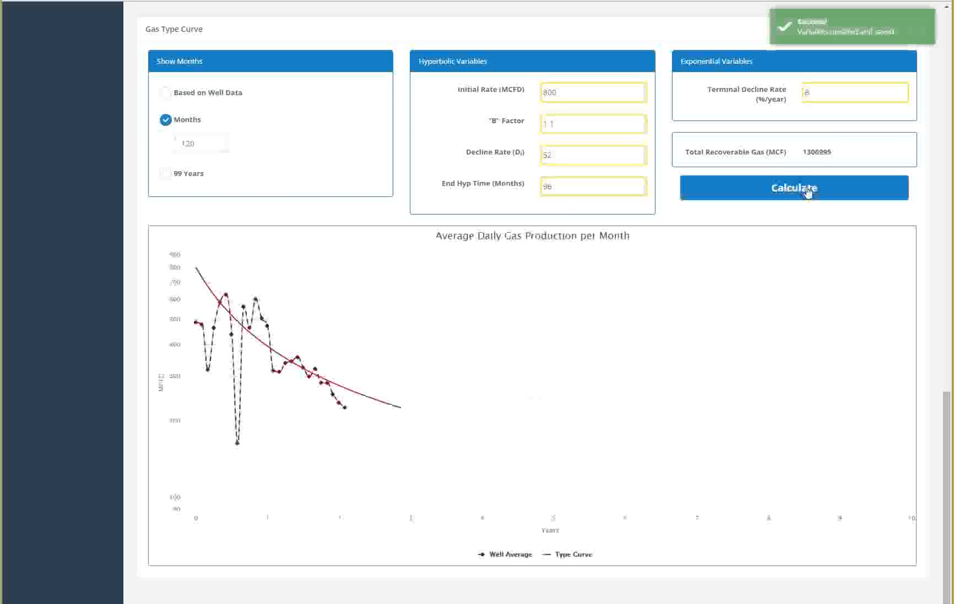
{"action": "left_click_drag", "start_coordinate": [562, 159], "coordinate": [524, 153]}
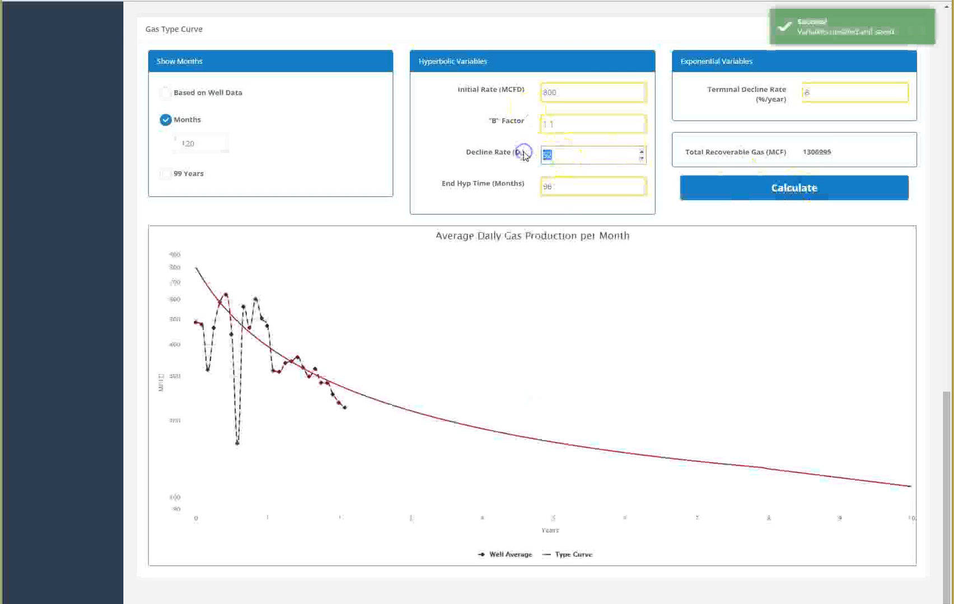
{"action": "type", "text": "53"}
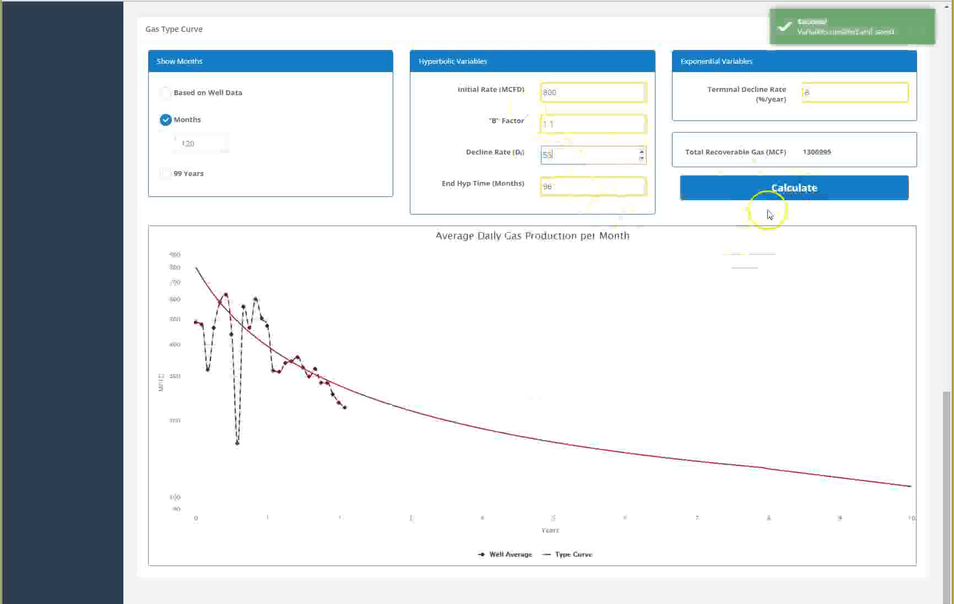
{"action": "left_click", "coordinate": [761, 193]}
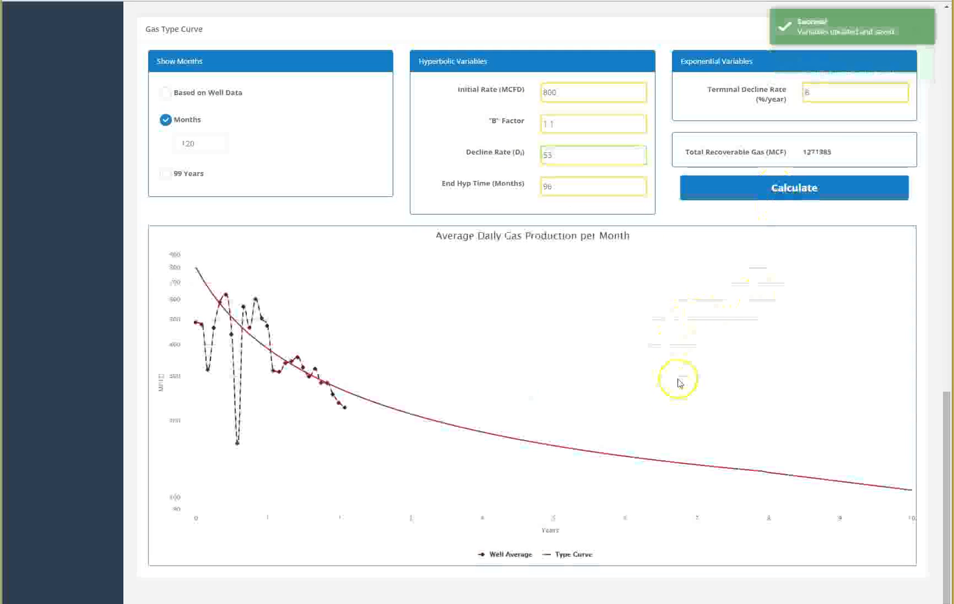
Step: Set the gas type curve's B factor to .7 and recalculate
{"action": "left_click_drag", "start_coordinate": [556, 121], "coordinate": [526, 124]}
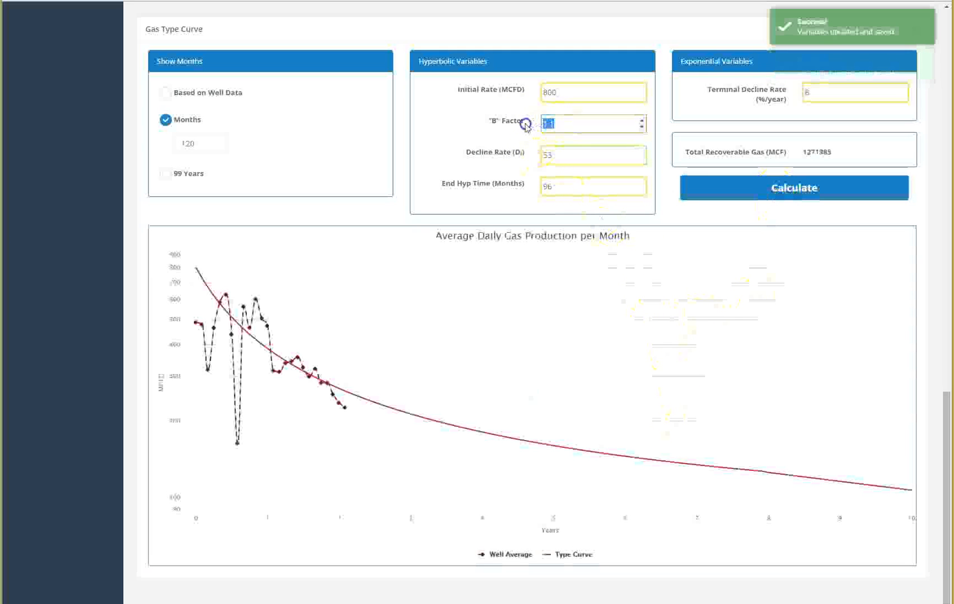
{"action": "key", "text": "BackSpace"}
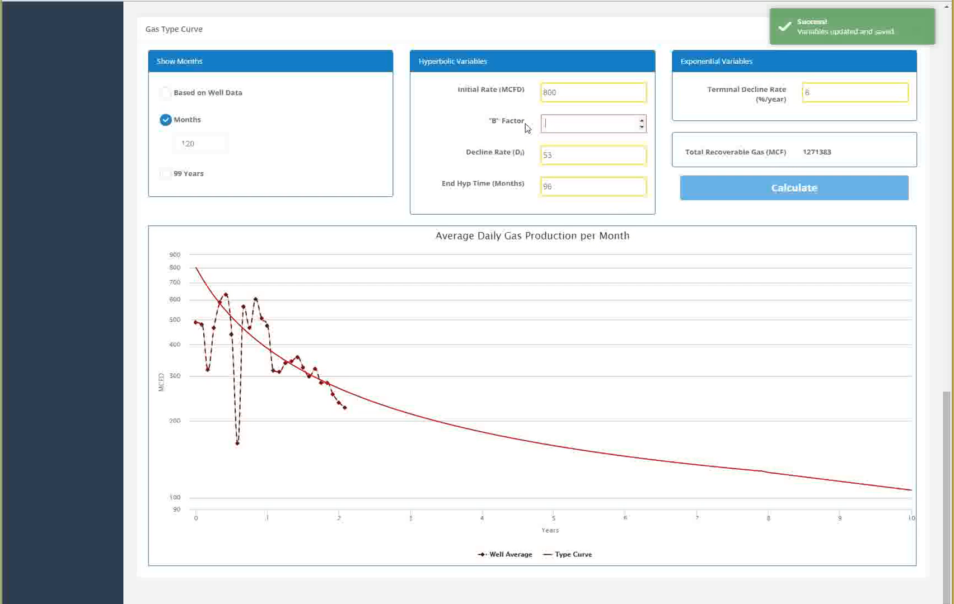
{"action": "left_click", "coordinate": [558, 122]}
{"action": "type", "text": ".7"}
{"action": "left_click", "coordinate": [847, 191]}
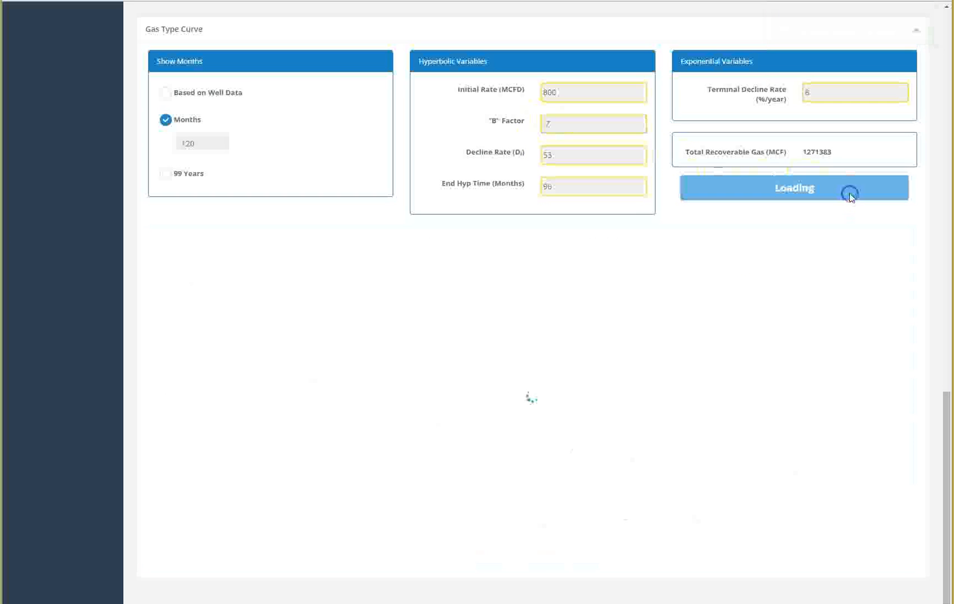
Step: Switch the edited well to PUD Well
{"action": "left_click_drag", "start_coordinate": [945, 423], "coordinate": [938, 26]}
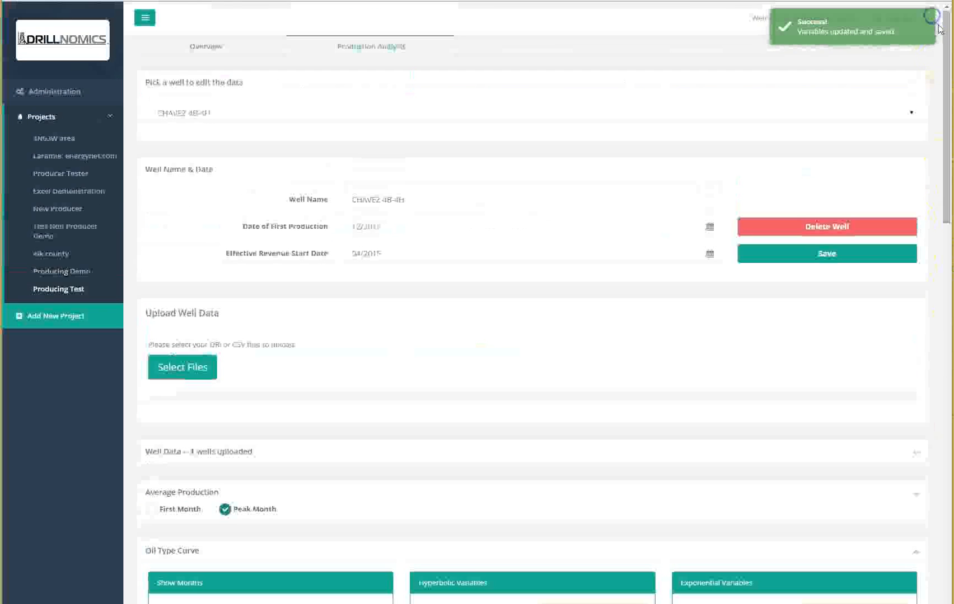
{"action": "left_click", "coordinate": [902, 112]}
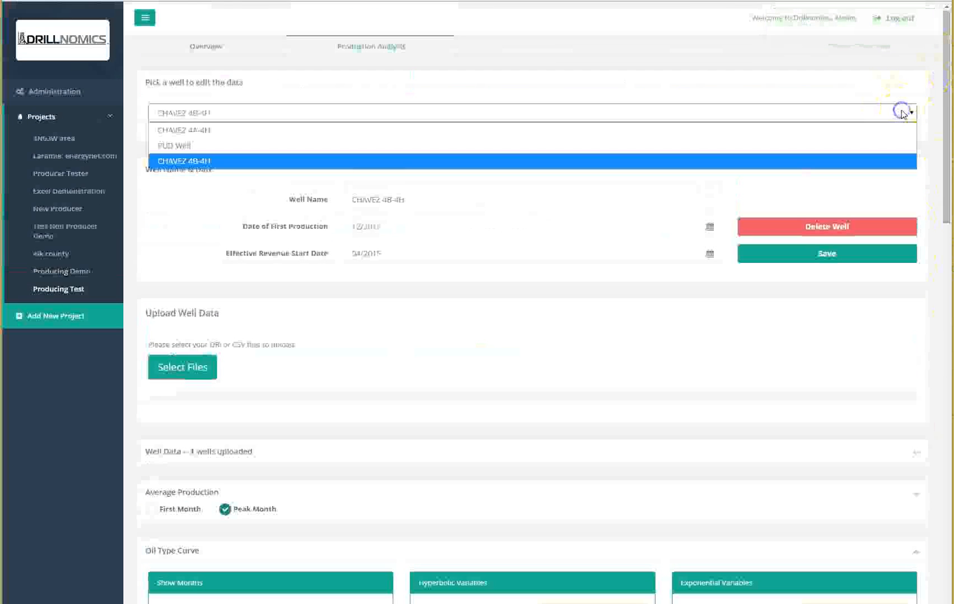
{"action": "left_click", "coordinate": [708, 148]}
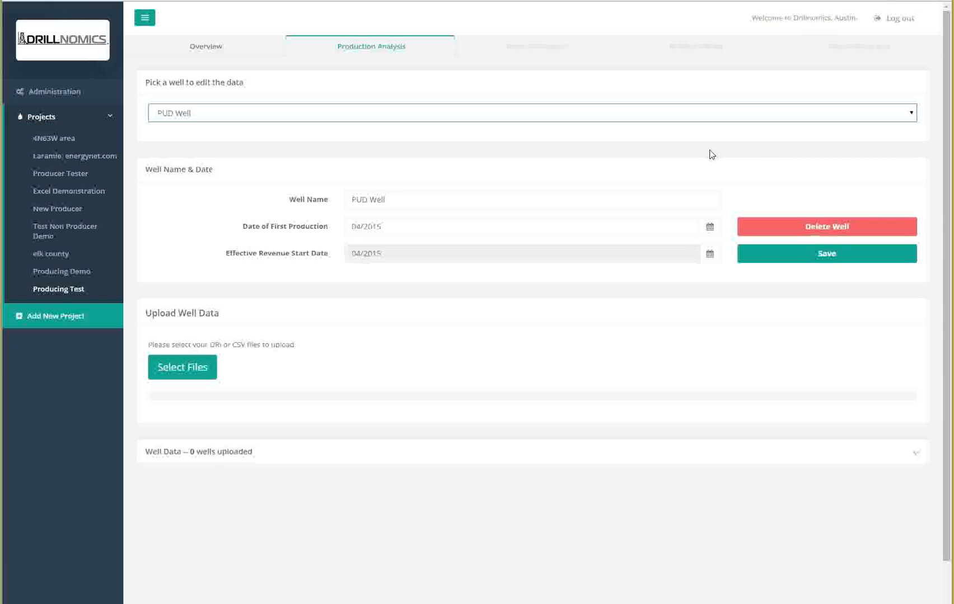
{"action": "left_click", "coordinate": [188, 380]}
{"action": "left_click", "coordinate": [199, 59]}
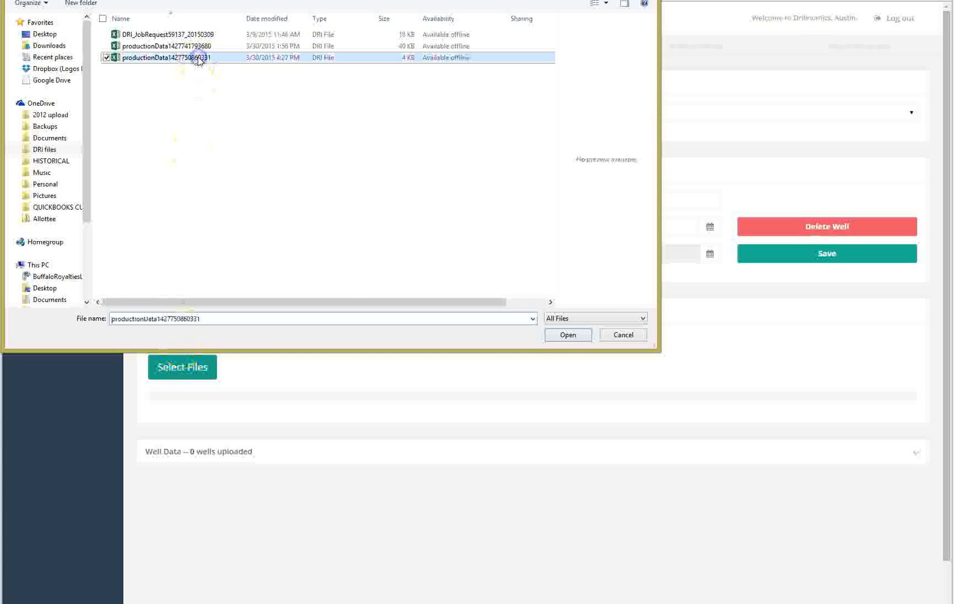
{"action": "left_click", "coordinate": [554, 339]}
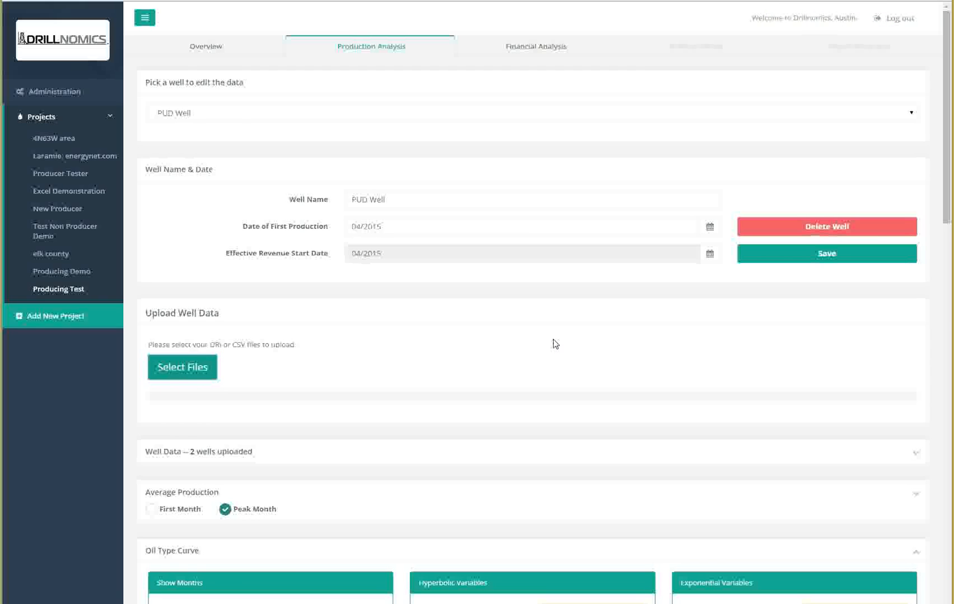
Step: Set the PUD Well's oil type curve decline rate to 82 and B factor to .9, and recalculate
{"action": "scroll", "coordinate": [554, 344], "scroll_direction": "down", "scroll_amount": 8}
{"action": "scroll", "coordinate": [555, 344], "scroll_direction": "down", "scroll_amount": 2}
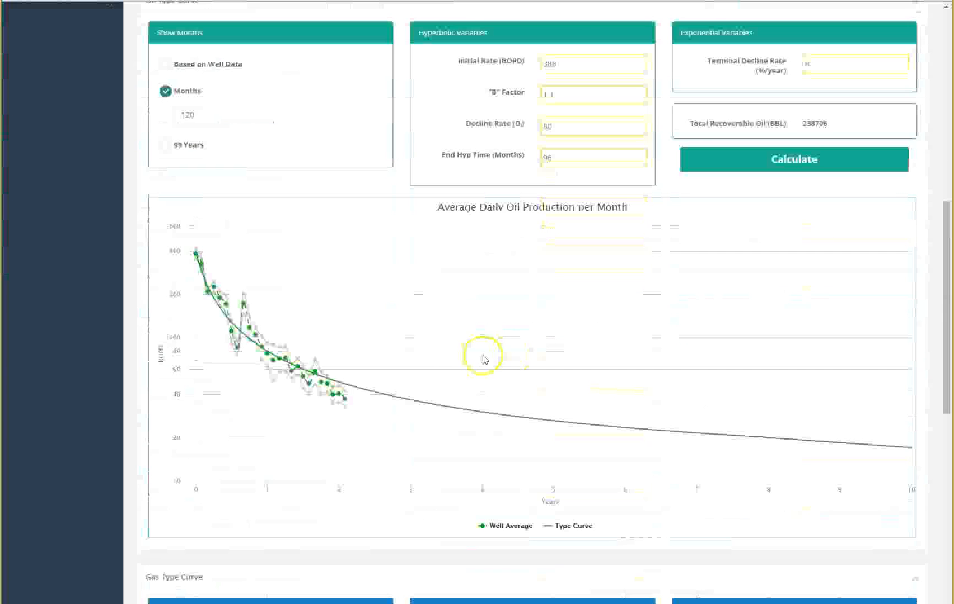
{"action": "left_click_drag", "start_coordinate": [564, 127], "coordinate": [537, 129]}
{"action": "type", "text": "82"}
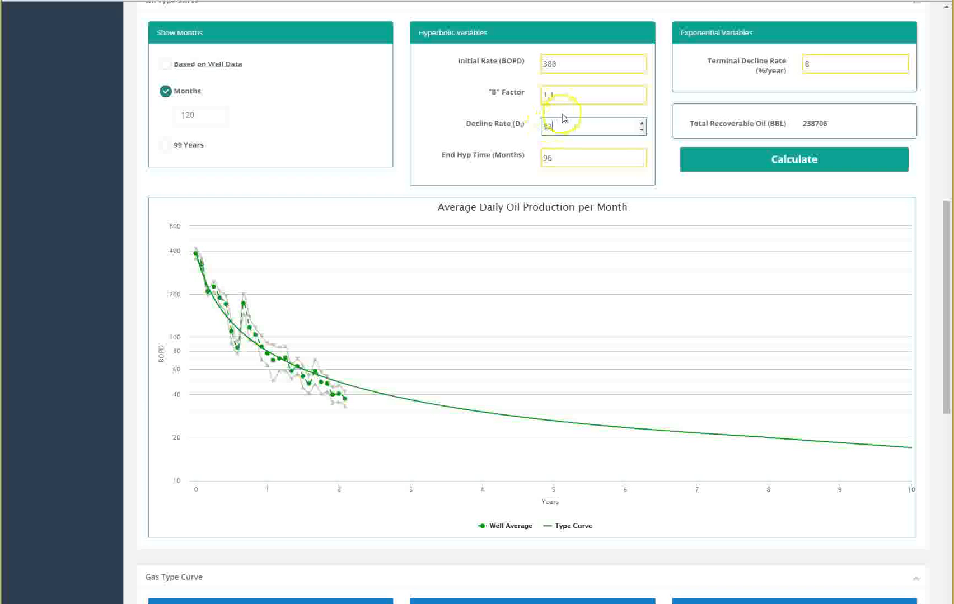
{"action": "left_click_drag", "start_coordinate": [596, 95], "coordinate": [512, 98]}
{"action": "type", "text": "."}
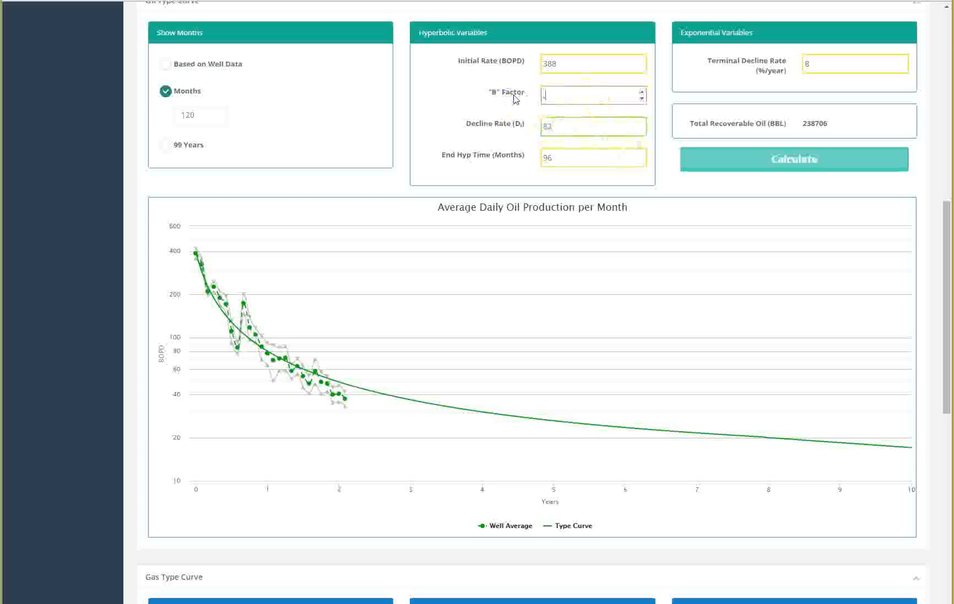
{"action": "type", "text": "9"}
{"action": "left_click", "coordinate": [724, 169]}
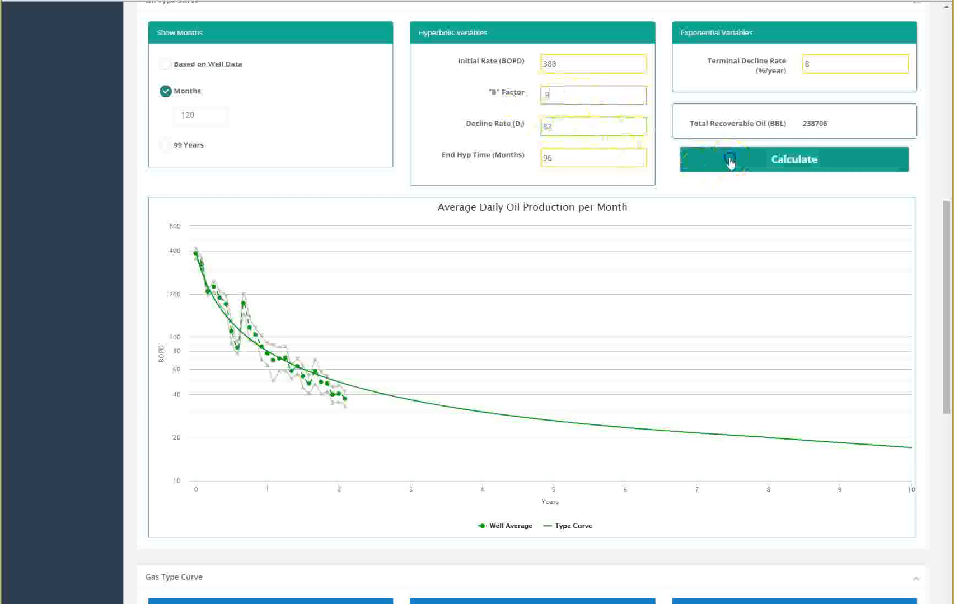
Step: Set the gas type curve's initial rate to 785, B factor to .5 and decline rate to 46, and recalculate
{"action": "scroll", "coordinate": [738, 293], "scroll_direction": "down", "scroll_amount": 5}
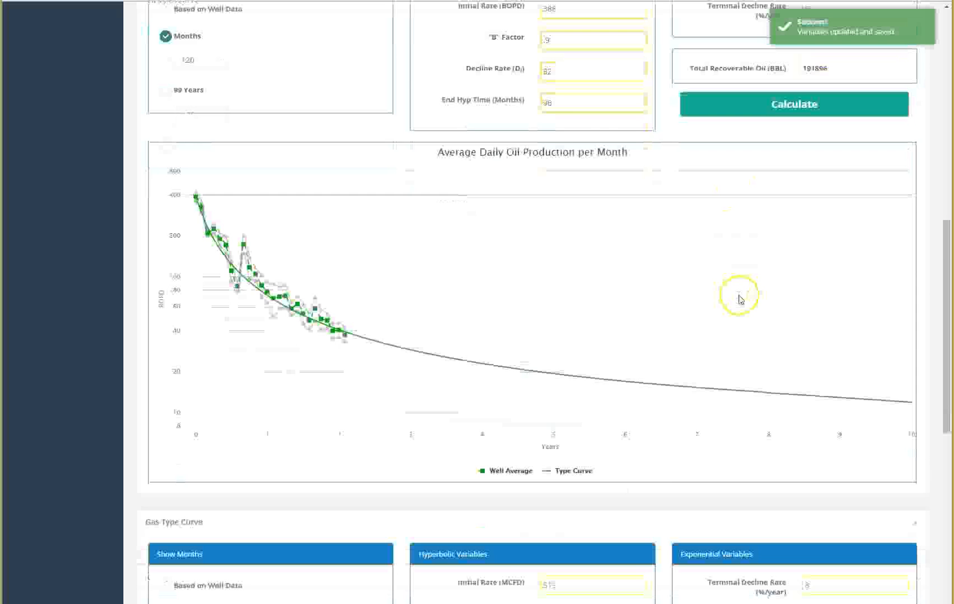
{"action": "scroll", "coordinate": [739, 299], "scroll_direction": "down", "scroll_amount": 5}
{"action": "double_click", "coordinate": [544, 90]}
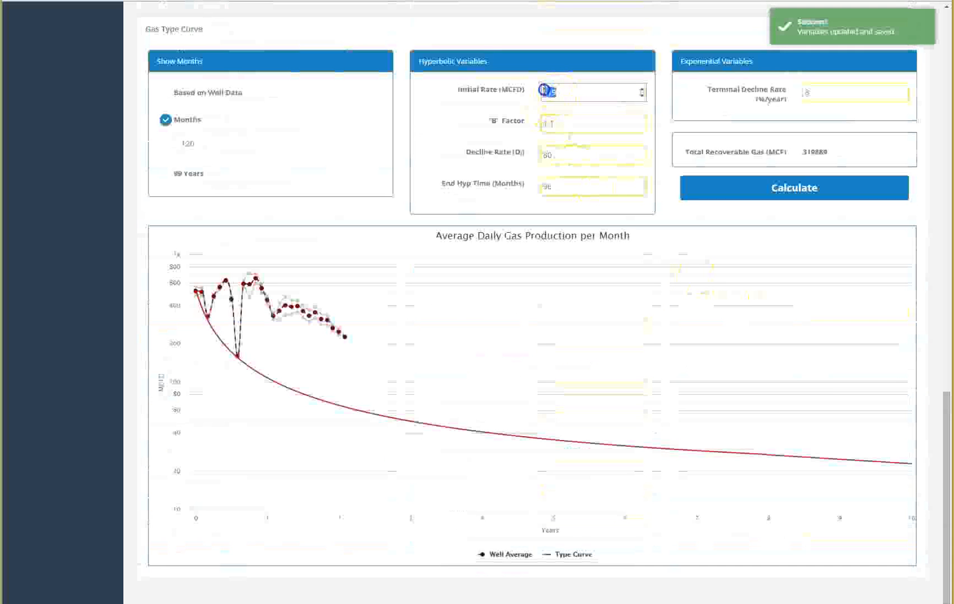
{"action": "type", "text": "185"}
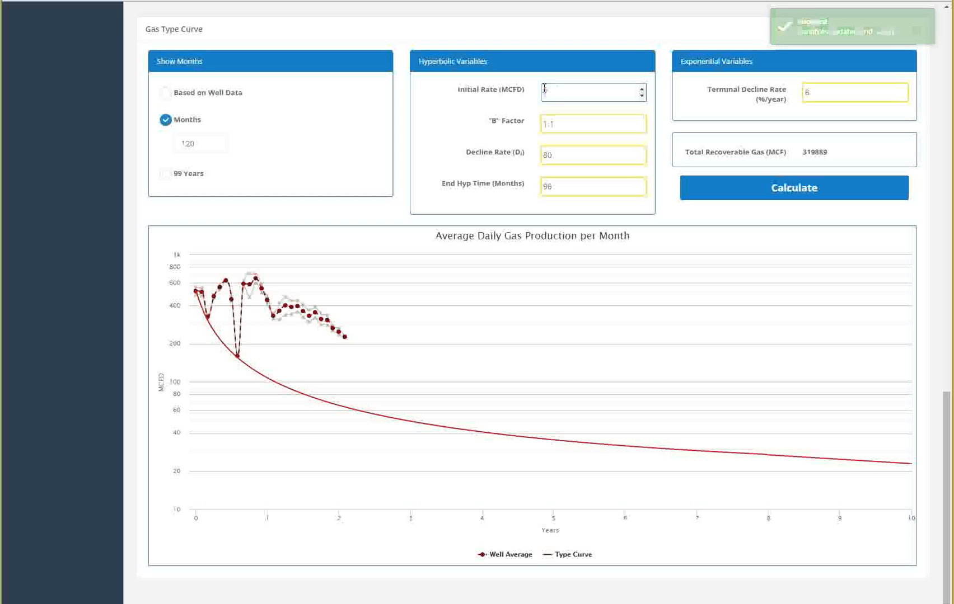
{"action": "double_click", "coordinate": [549, 120]}
{"action": "key", "text": "BackSpace"}
{"action": "type", "text": ".5"}
{"action": "left_click_drag", "start_coordinate": [582, 153], "coordinate": [516, 161]}
{"action": "type", "text": "46"}
{"action": "left_click", "coordinate": [750, 193]}
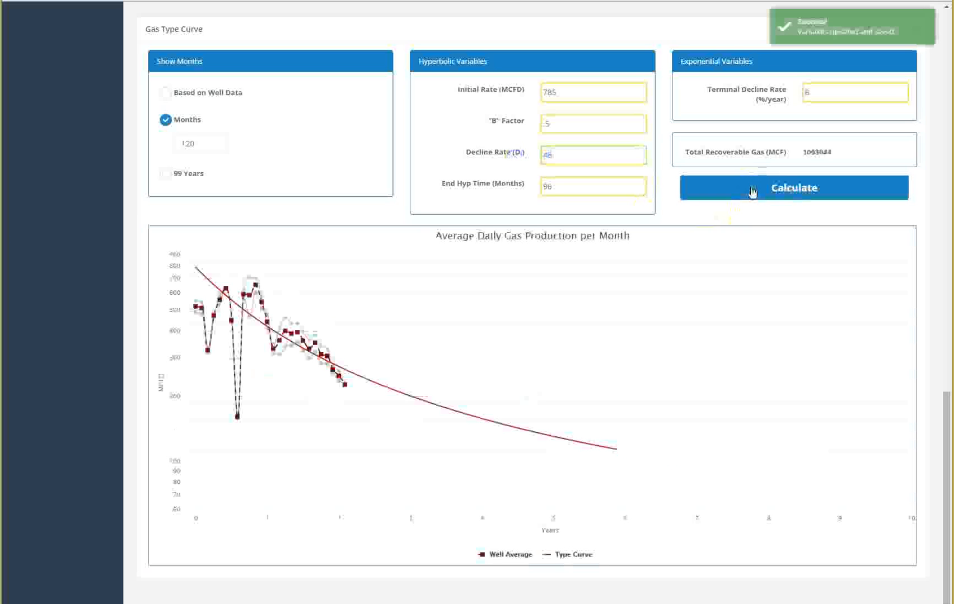
Step: Set the gas type curve's decline rate to 50 and recalculate
{"action": "left_click_drag", "start_coordinate": [603, 151], "coordinate": [526, 156]}
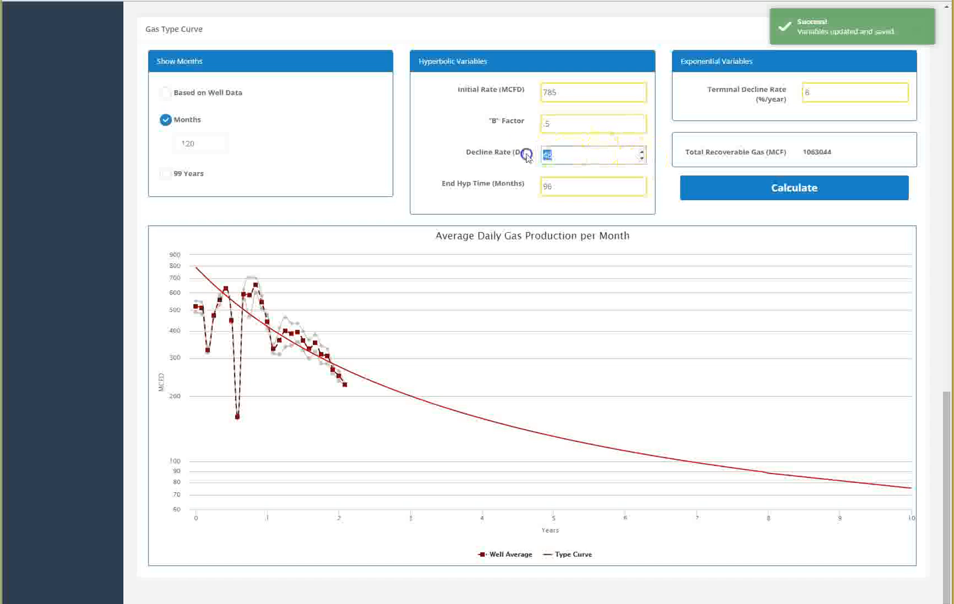
{"action": "type", "text": "50"}
{"action": "left_click", "coordinate": [712, 192]}
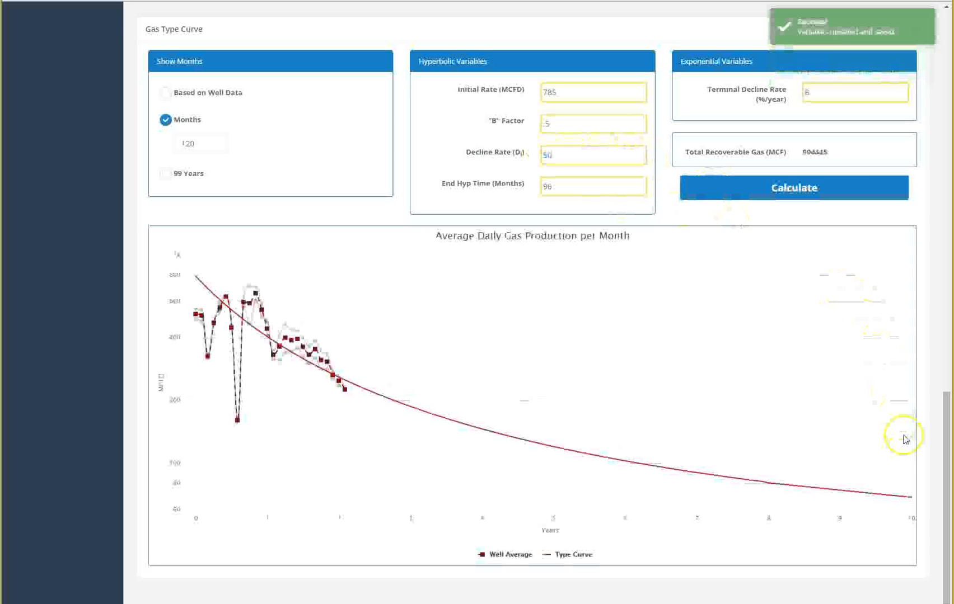
Step: Open the Financial Analysis for the CHAVEZ 4A-4H well and set NGL yield 0, gas shrinkage factor 0 and gas BTU content 1.4, then update gross production
{"action": "left_click_drag", "start_coordinate": [946, 456], "coordinate": [916, 40]}
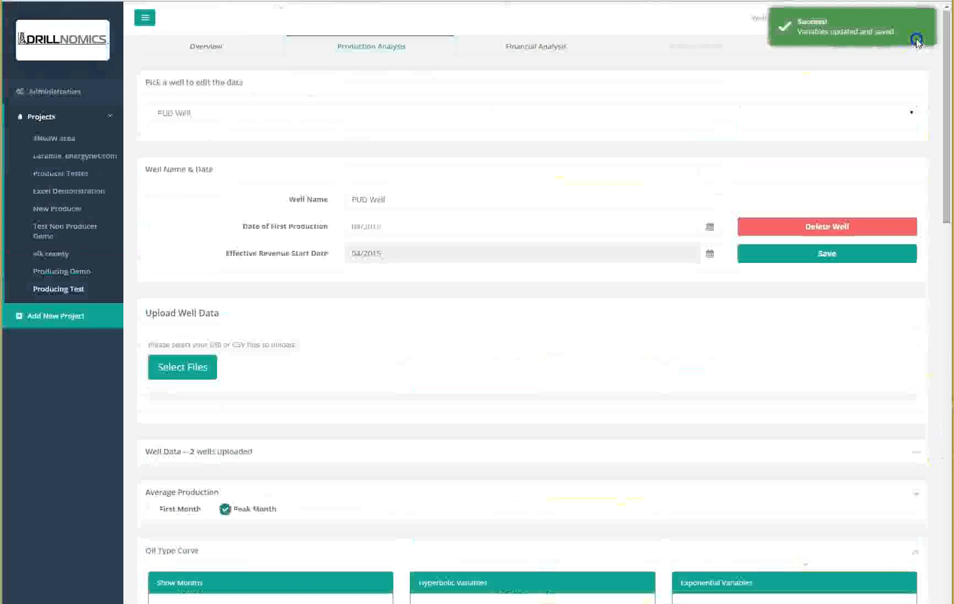
{"action": "left_click", "coordinate": [540, 53]}
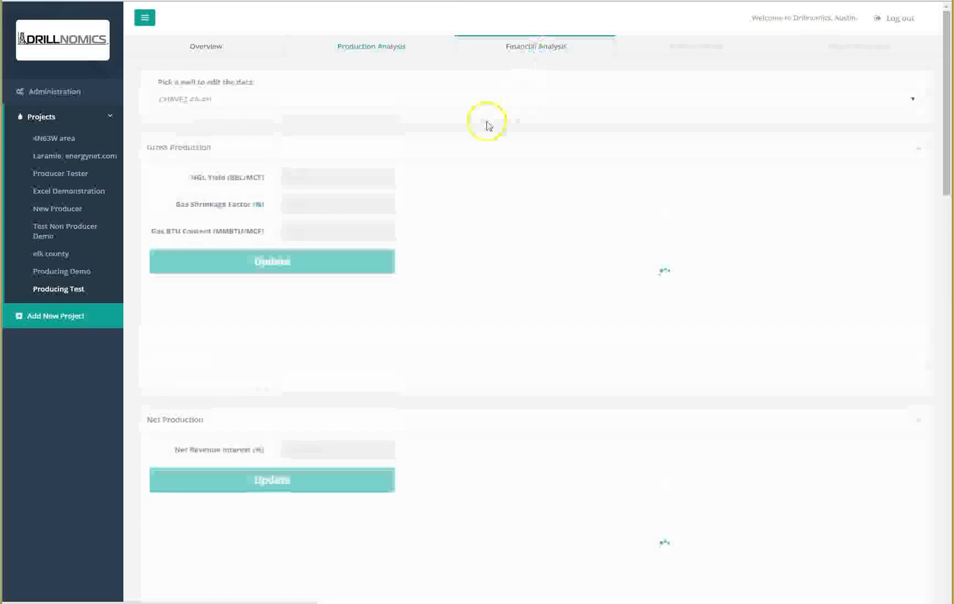
{"action": "left_click", "coordinate": [910, 99]}
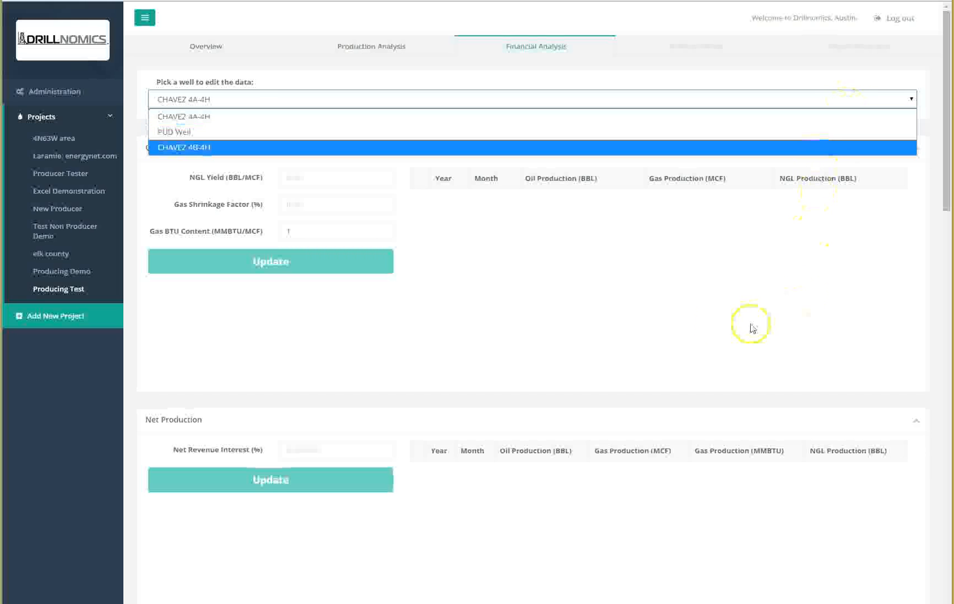
{"action": "left_click", "coordinate": [341, 179]}
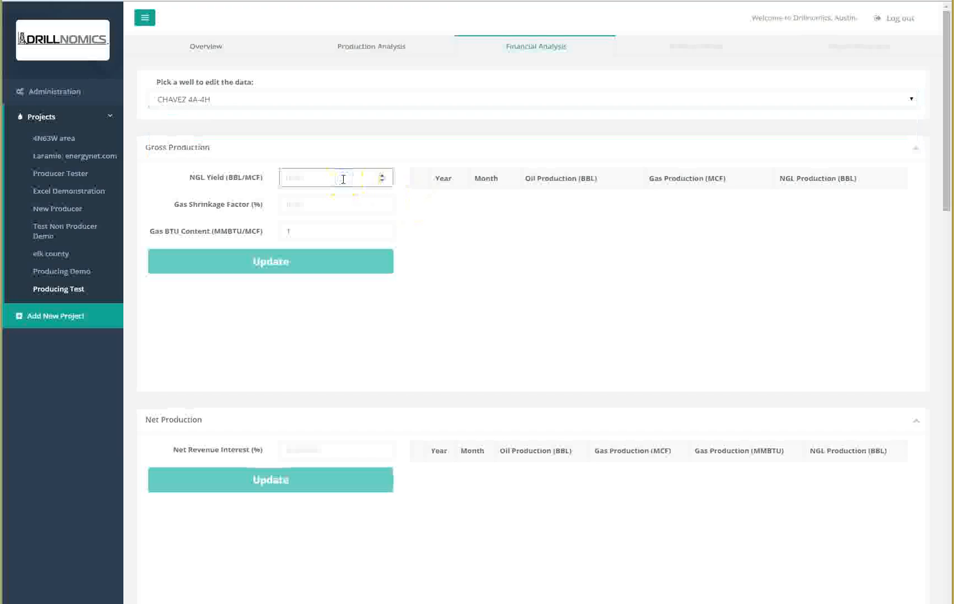
{"action": "key", "text": "Tab"}
{"action": "type", "text": "0"}
{"action": "key", "text": "Tab"}
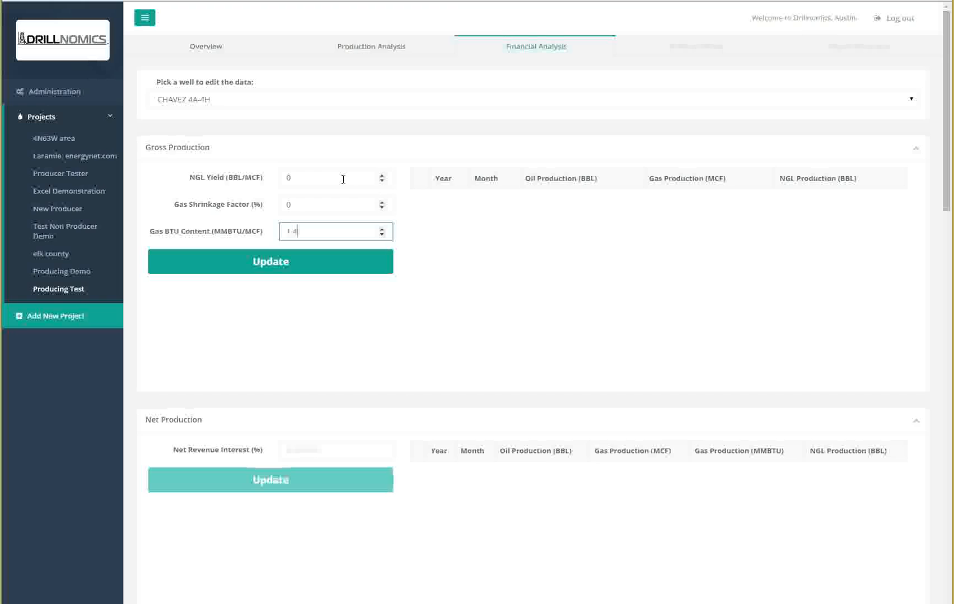
{"action": "left_click", "coordinate": [307, 271]}
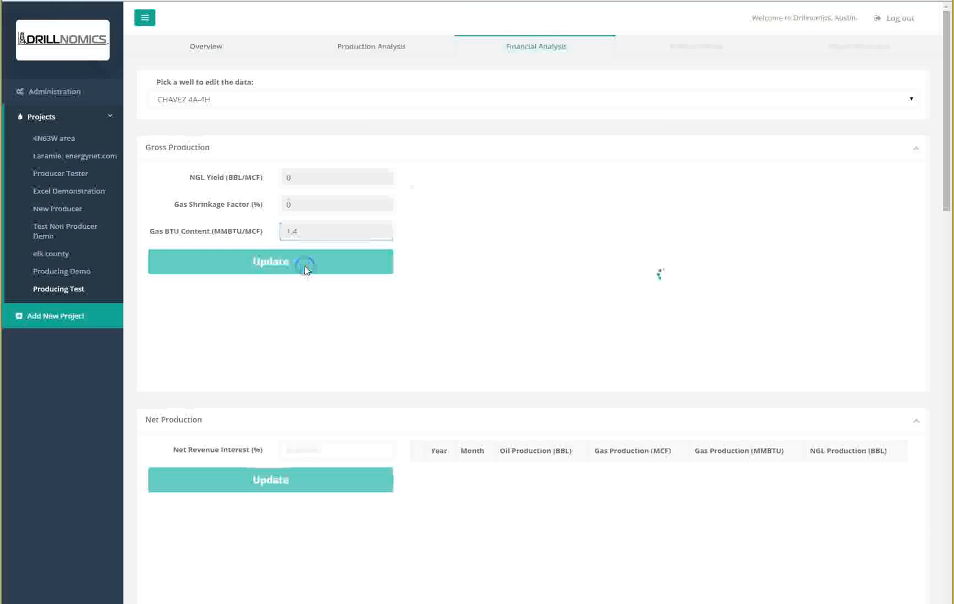
Step: Set the net revenue interest to 80% and update net production
{"action": "scroll", "coordinate": [356, 393], "scroll_direction": "down", "scroll_amount": 1}
{"action": "left_click", "coordinate": [356, 392]}
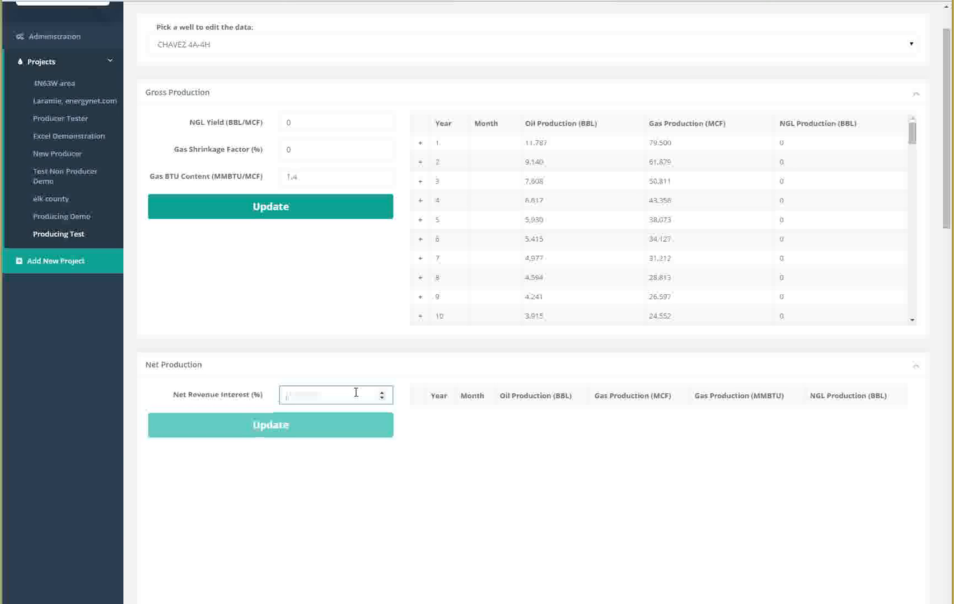
{"action": "type", "text": "80"}
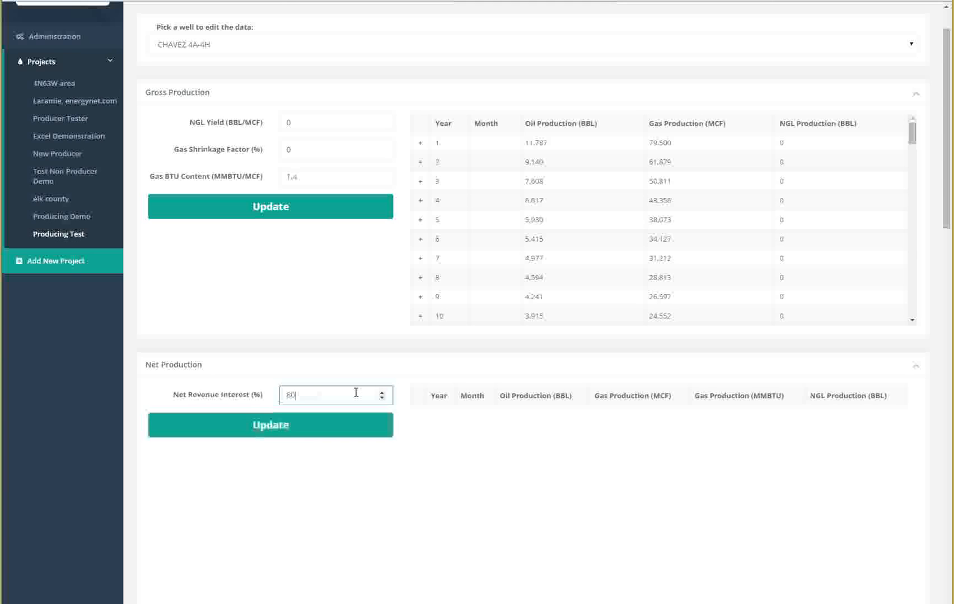
{"action": "left_click", "coordinate": [275, 429]}
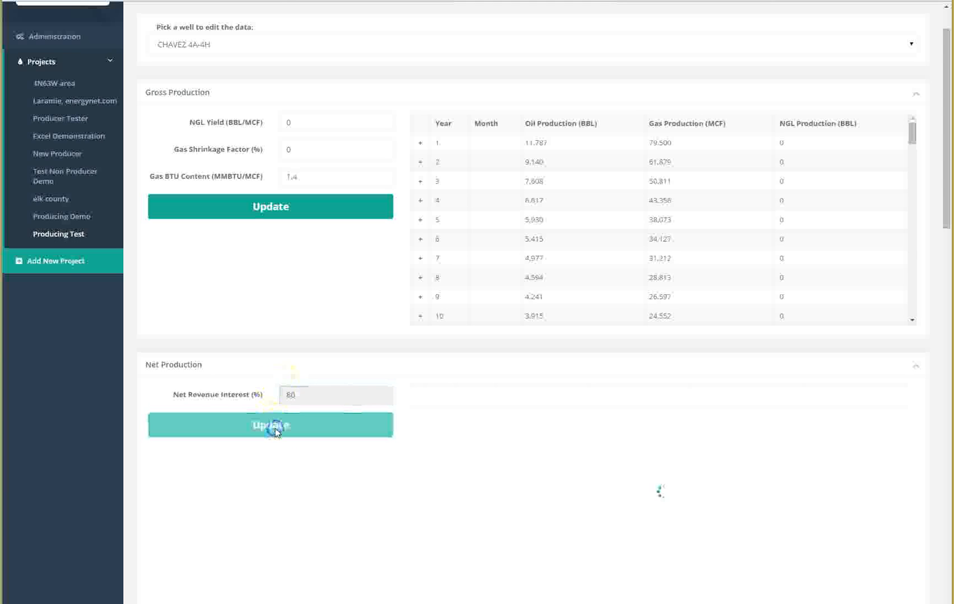
Step: Use flat or escalating prices and set the oil price to 53, gas price to 2.75 and NGL price to 29
{"action": "scroll", "coordinate": [276, 434], "scroll_direction": "down", "scroll_amount": 2}
{"action": "scroll", "coordinate": [275, 434], "scroll_direction": "down", "scroll_amount": 6}
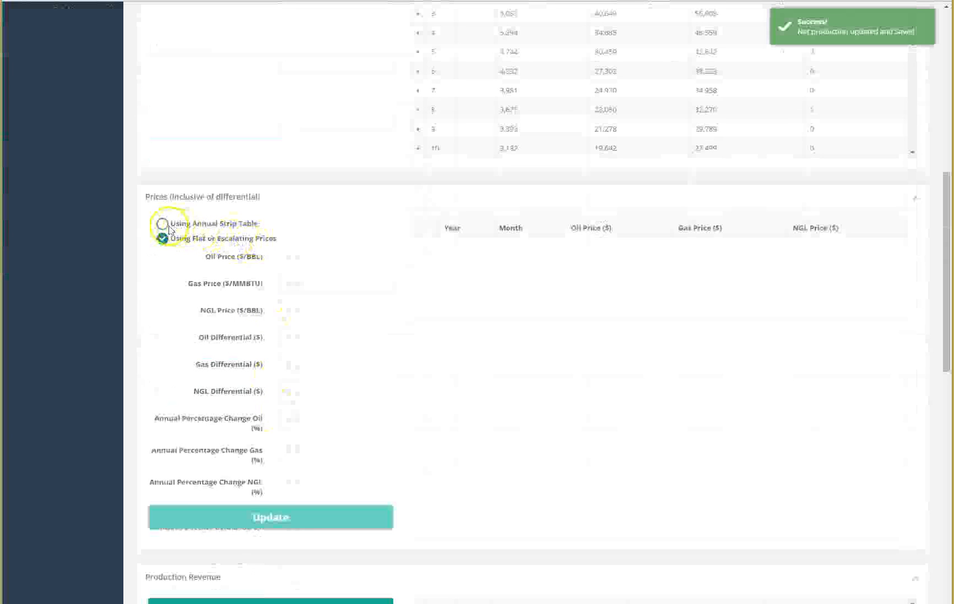
{"action": "left_click", "coordinate": [162, 223]}
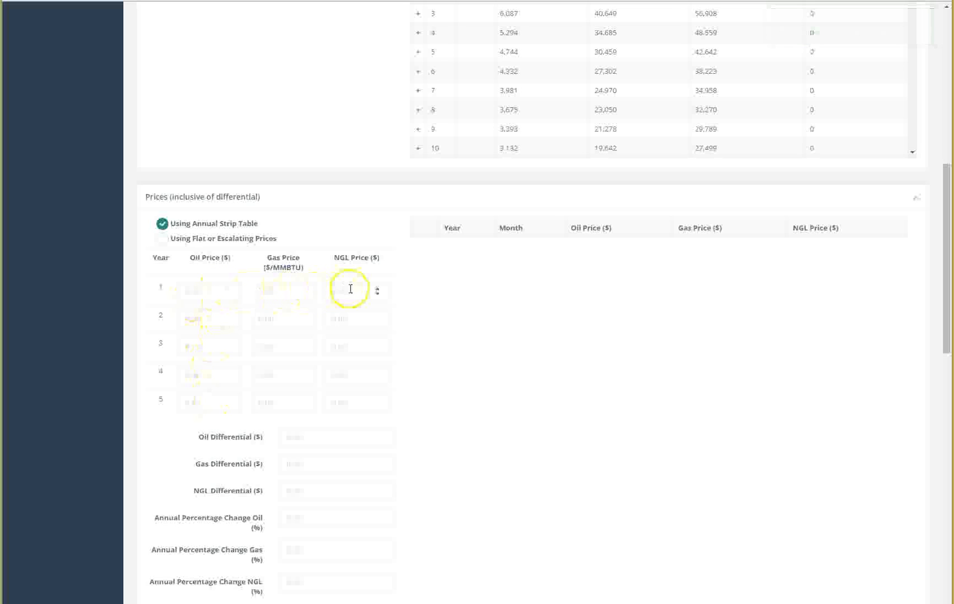
{"action": "left_click", "coordinate": [162, 239]}
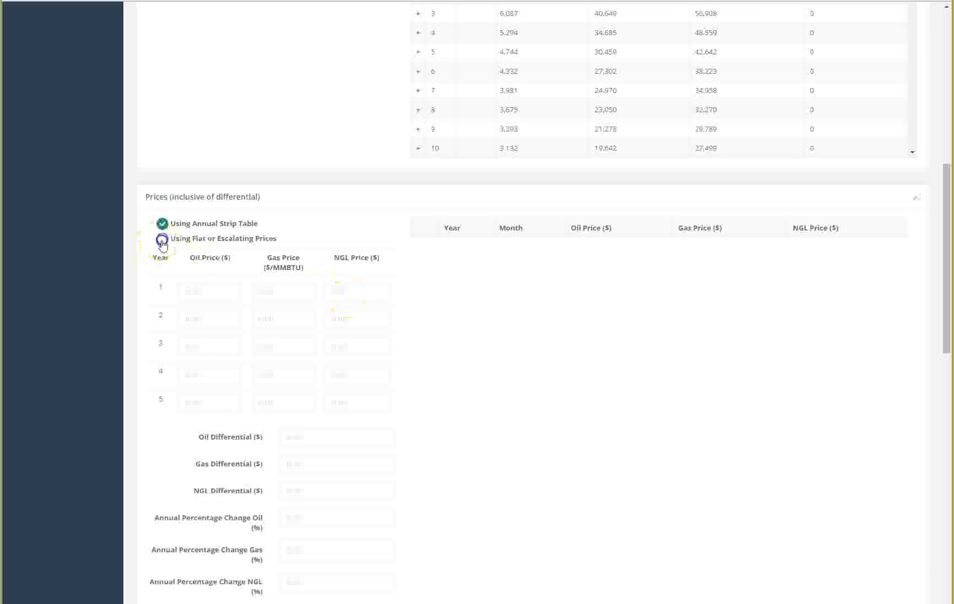
{"action": "left_click", "coordinate": [337, 257]}
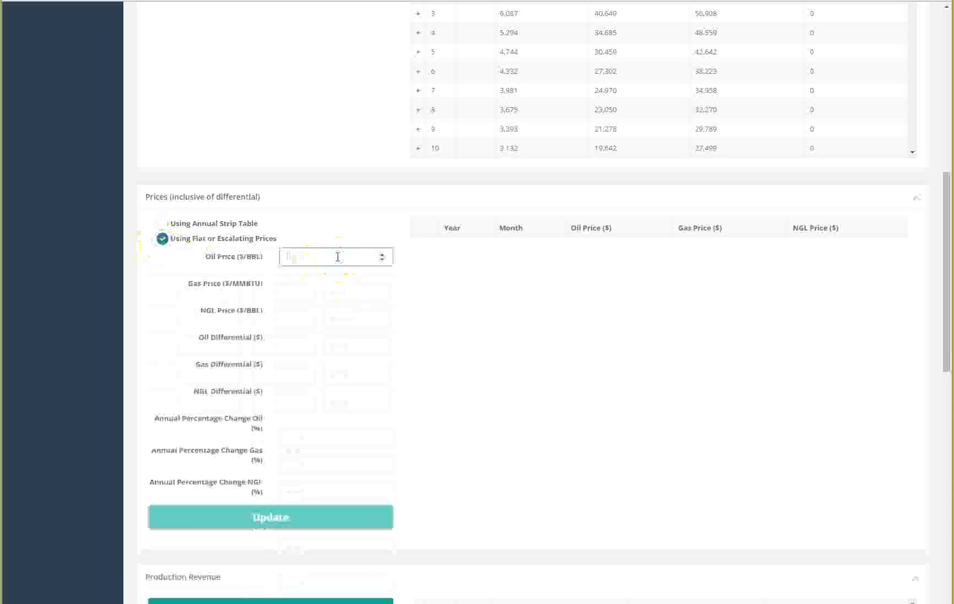
{"action": "type", "text": "2"}
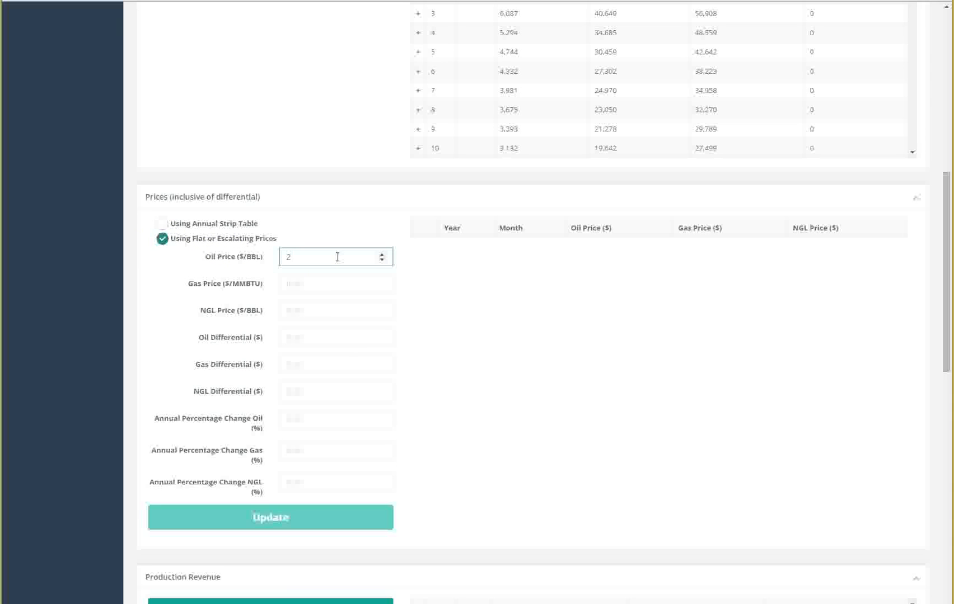
{"action": "type", "text": "3"}
{"action": "key", "text": "Tab"}
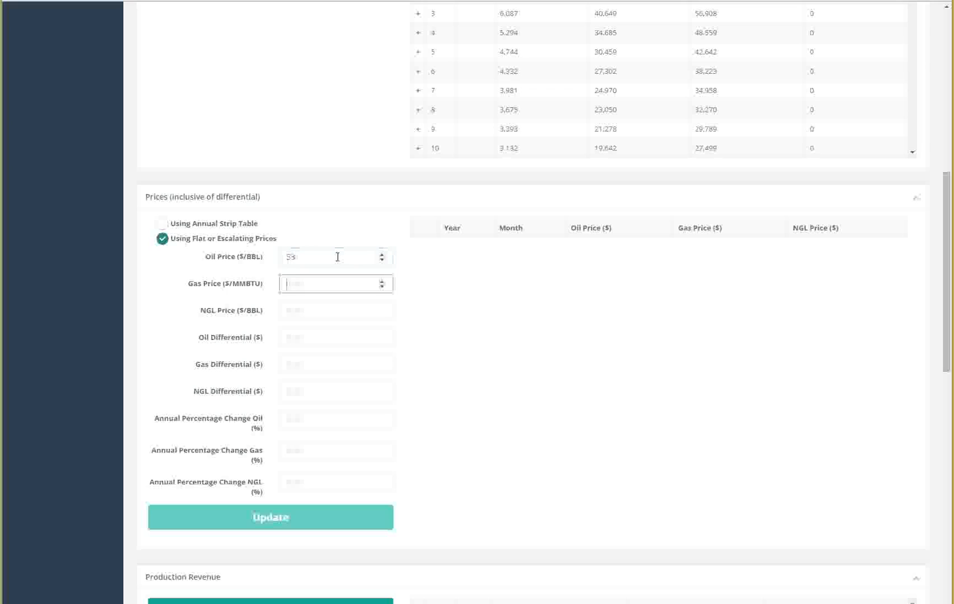
{"action": "type", "text": "2.75"}
{"action": "key", "text": "Tab"}
{"action": "type", "text": "2"}
{"action": "key", "text": "Tab"}
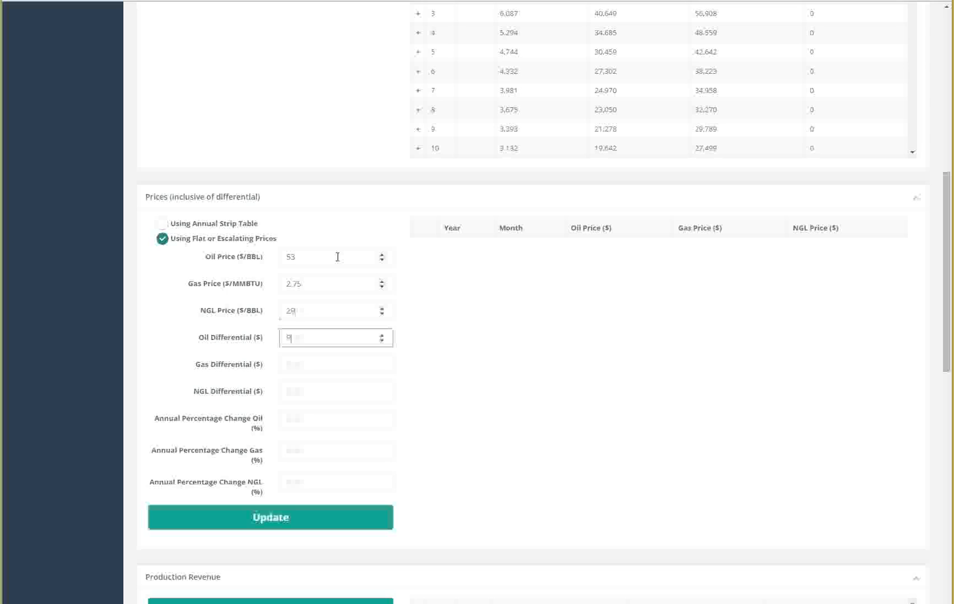
Step: Set oil differential 9, gas differential .50, NGL differential 0, annual oil and gas change 2%, and update prices
{"action": "type", "text": "9"}
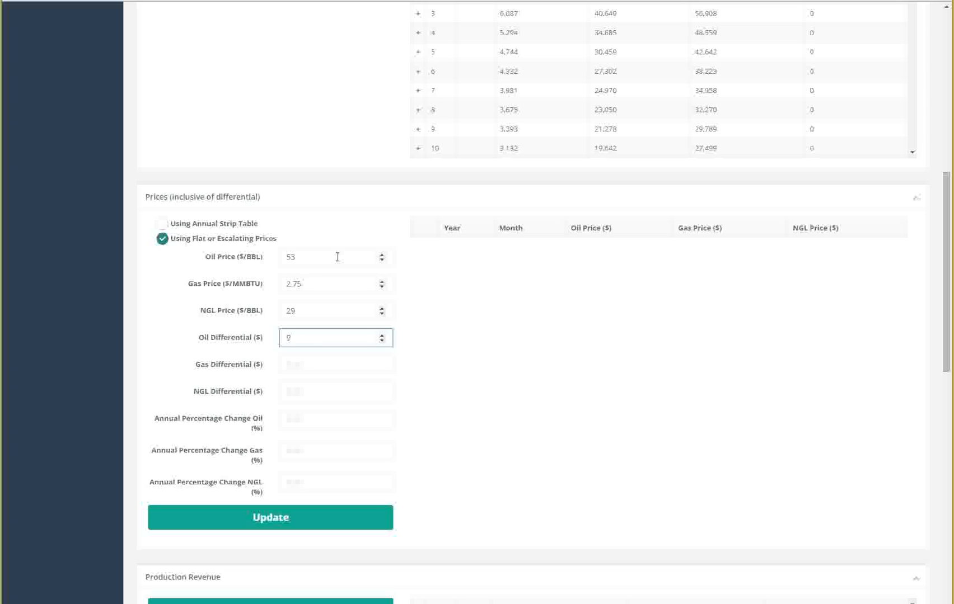
{"action": "key", "text": "Tab"}
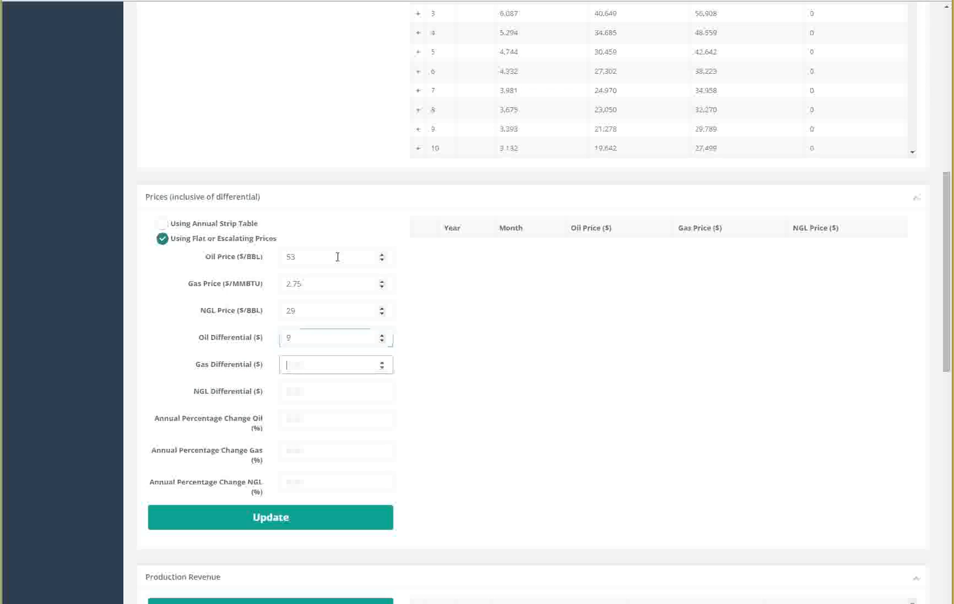
{"action": "type", "text": "50"}
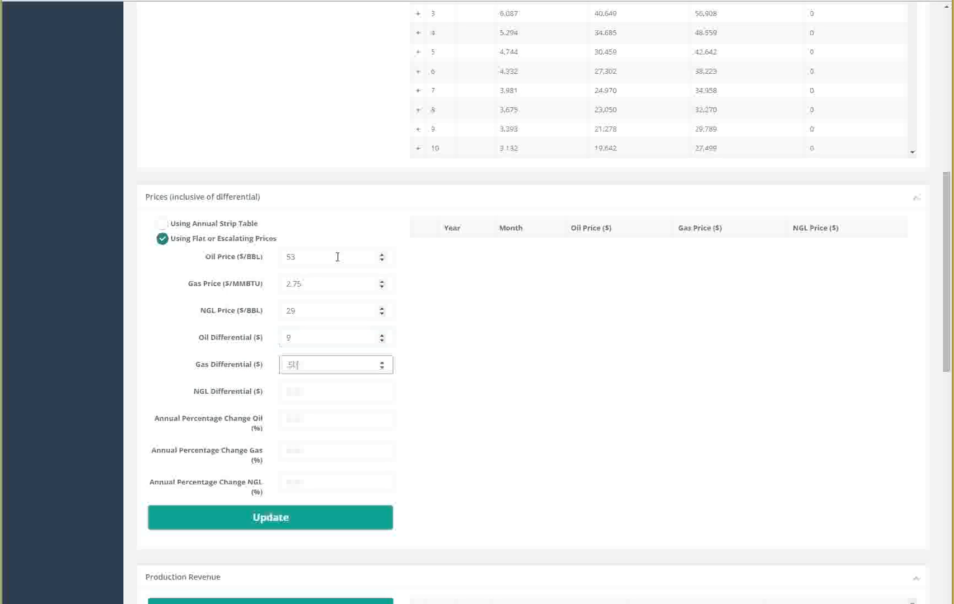
{"action": "left_click", "coordinate": [320, 387]}
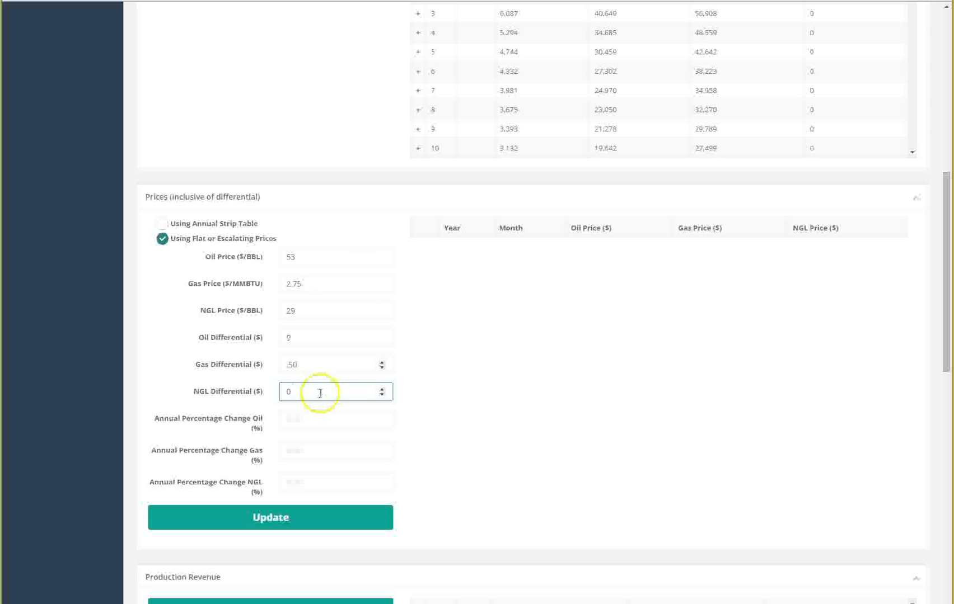
{"action": "left_click", "coordinate": [318, 416]}
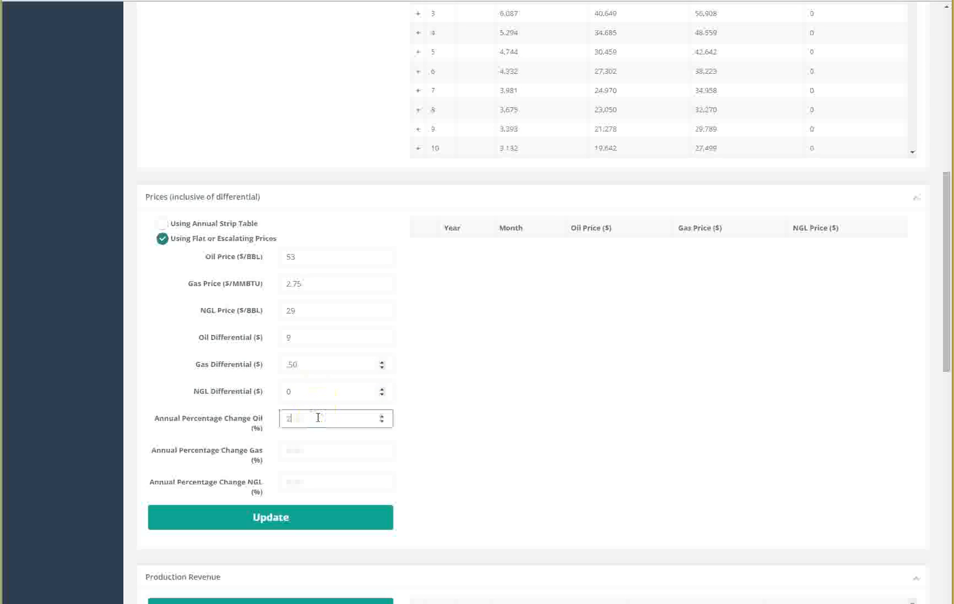
{"action": "key", "text": "Tab"}
{"action": "key", "text": "Tab"}
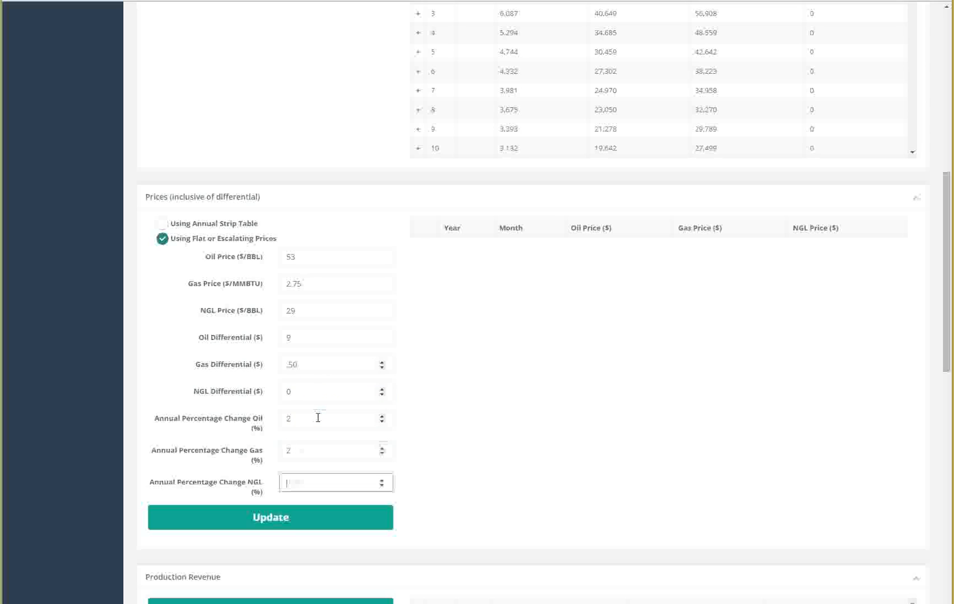
{"action": "left_click", "coordinate": [296, 519]}
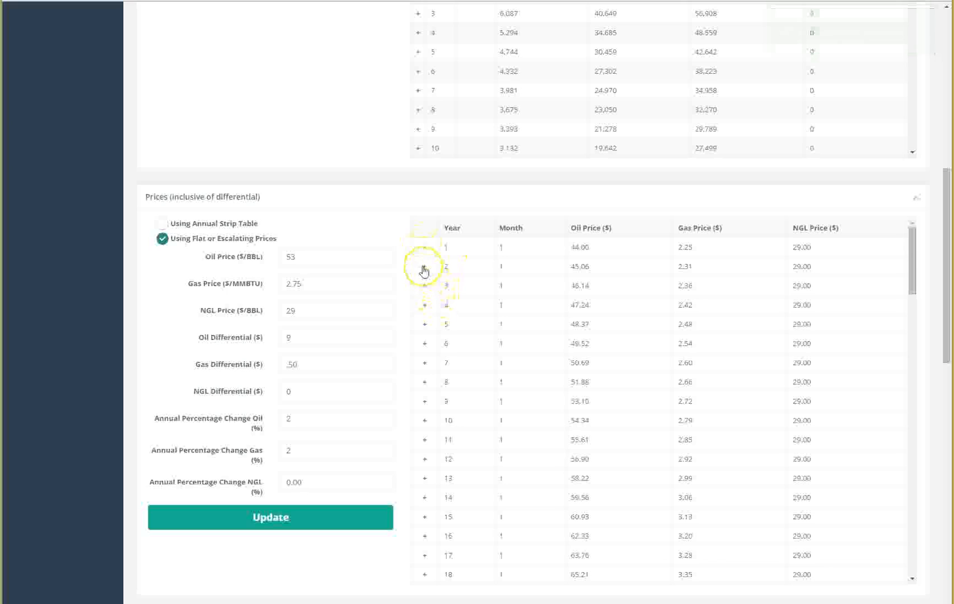
Step: Expand and collapse year 2 of the price table to inspect its monthly prices
{"action": "left_click", "coordinate": [424, 269]}
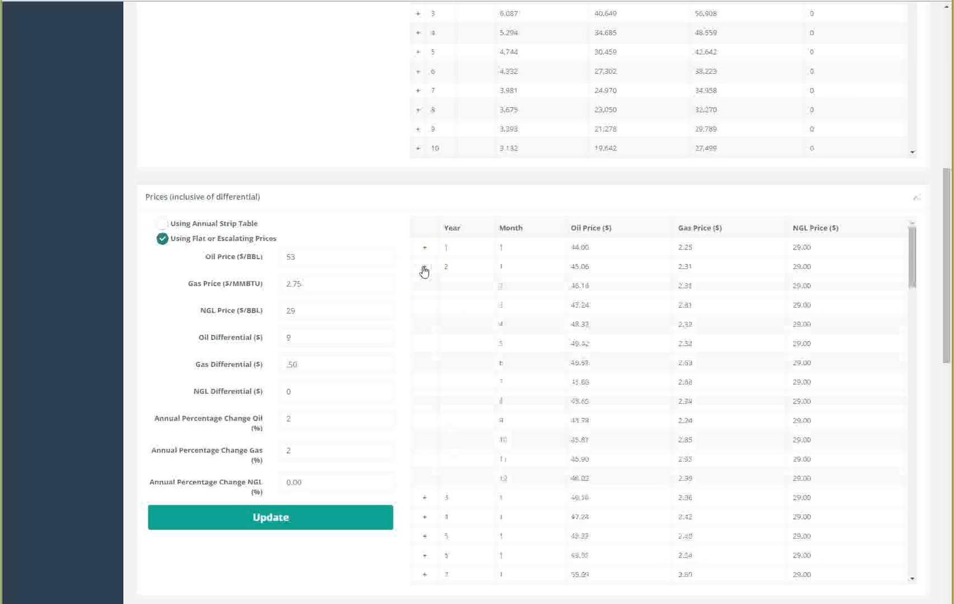
{"action": "left_click", "coordinate": [423, 269]}
{"action": "left_click", "coordinate": [949, 331]}
{"action": "left_click_drag", "start_coordinate": [948, 330], "coordinate": [942, 473]}
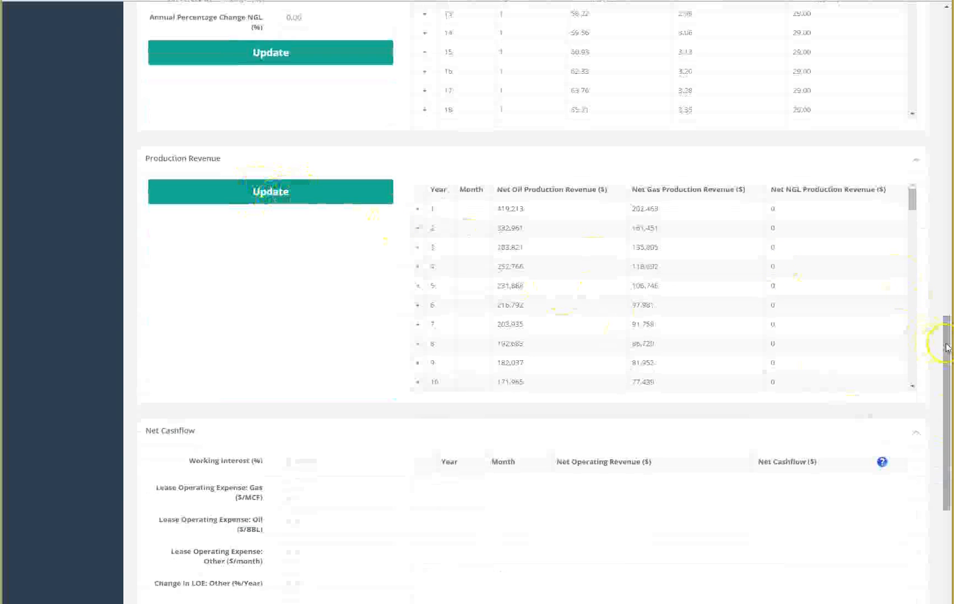
{"action": "left_click_drag", "start_coordinate": [945, 340], "coordinate": [942, 423]}
Step: Set working interest 100%, oil lease operating expense 6 $/BBL, other LOE 4000 $/month and LOE change -2%/year
{"action": "left_click", "coordinate": [311, 219]}
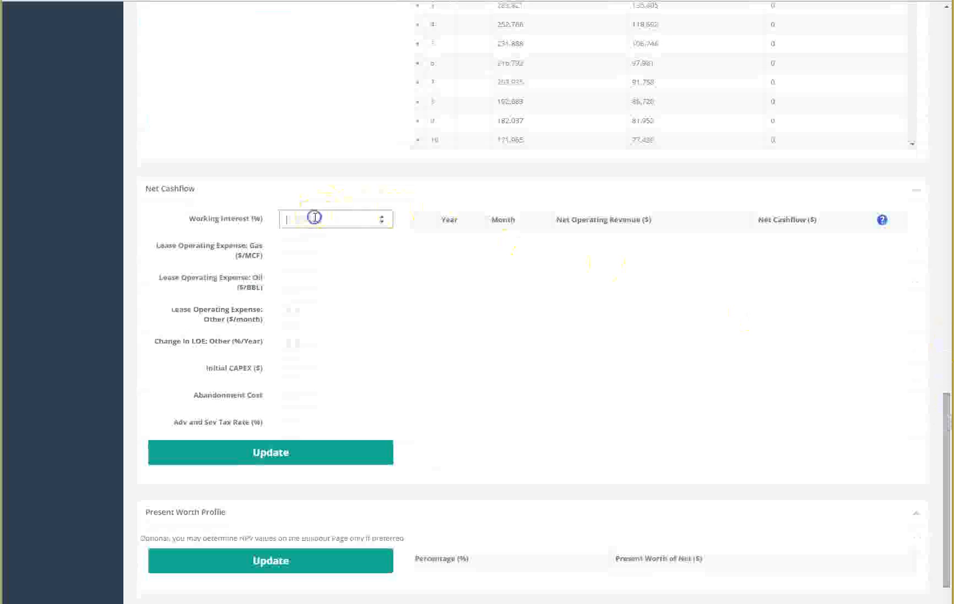
{"action": "type", "text": "100"}
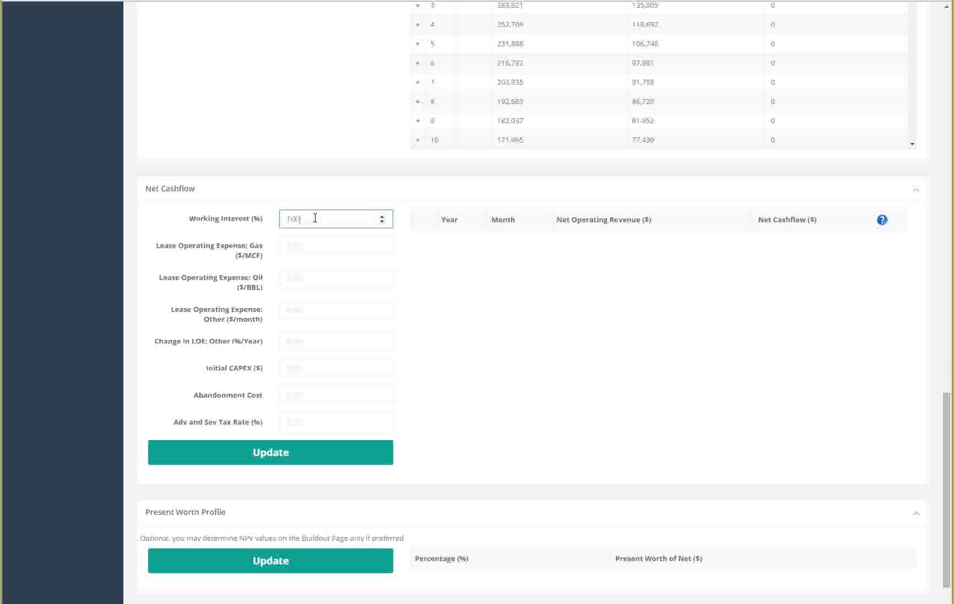
{"action": "key", "text": "Tab"}
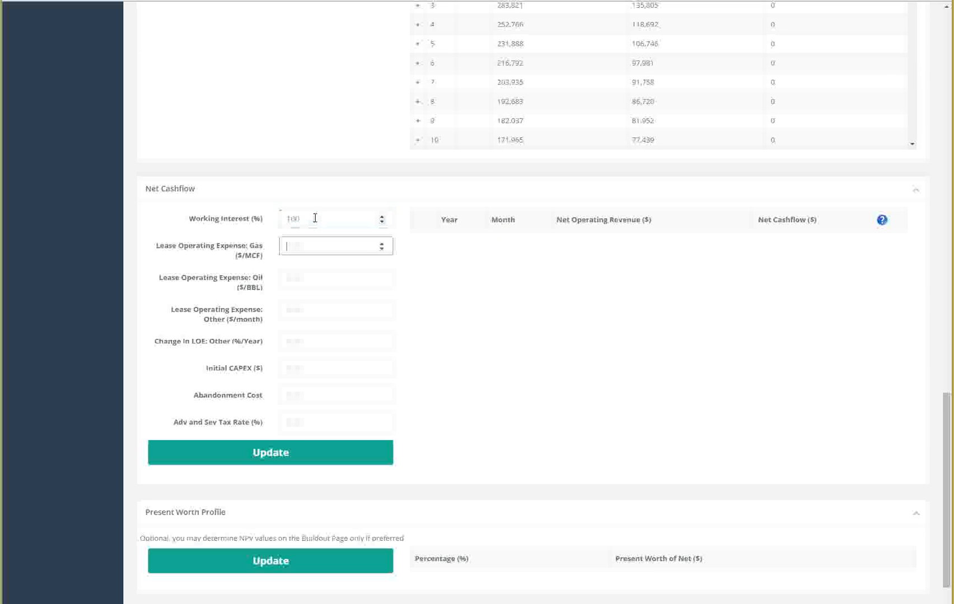
{"action": "key", "text": "Tab"}
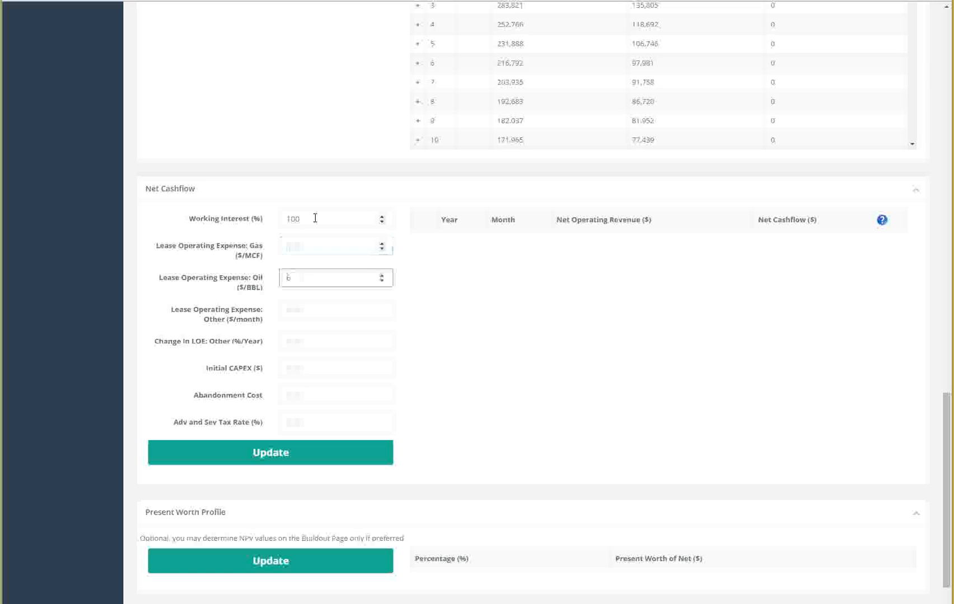
{"action": "key", "text": "Tab"}
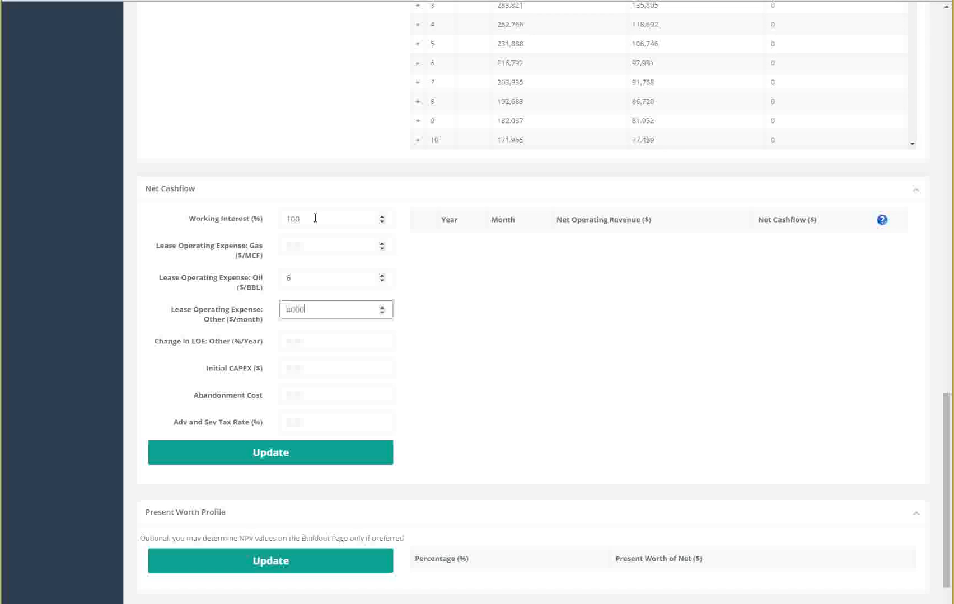
{"action": "left_click", "coordinate": [304, 341]}
{"action": "type", "text": "-2"}
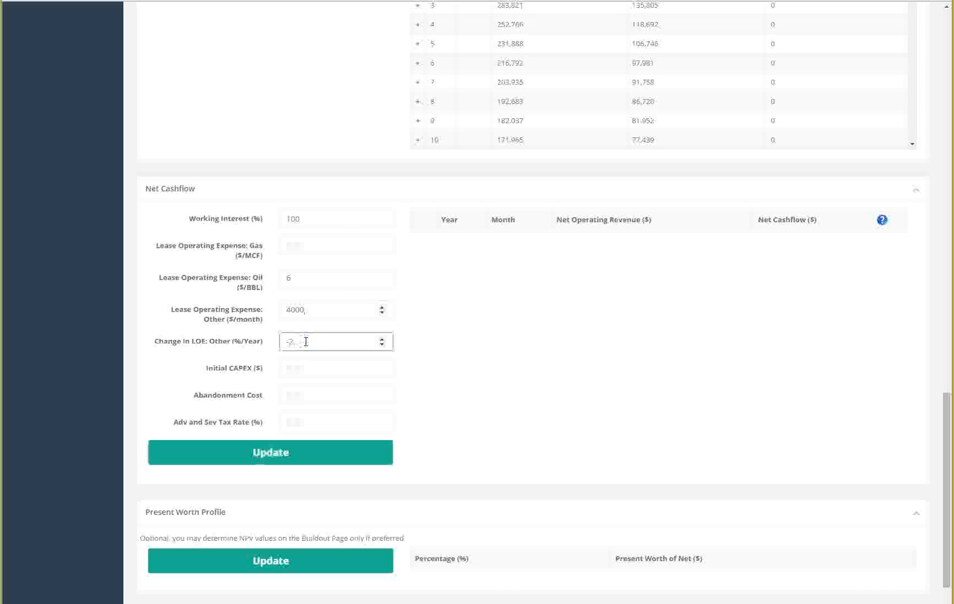
Step: Set initial CAPEX 0, abandonment cost 125000 and ad valorem and severance tax rate 7.0%, and update net cashflow
{"action": "left_click", "coordinate": [294, 369]}
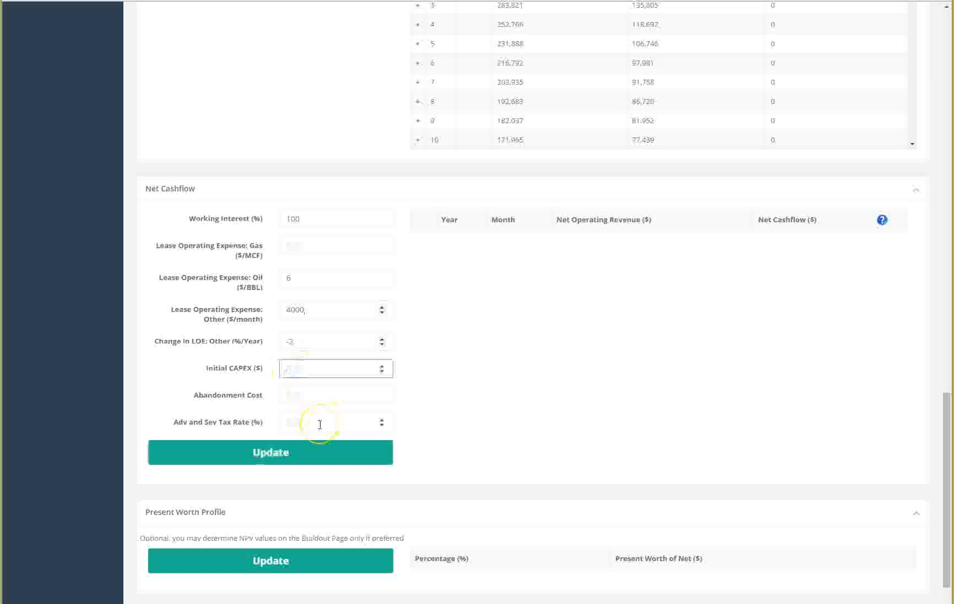
{"action": "key", "text": "Tab"}
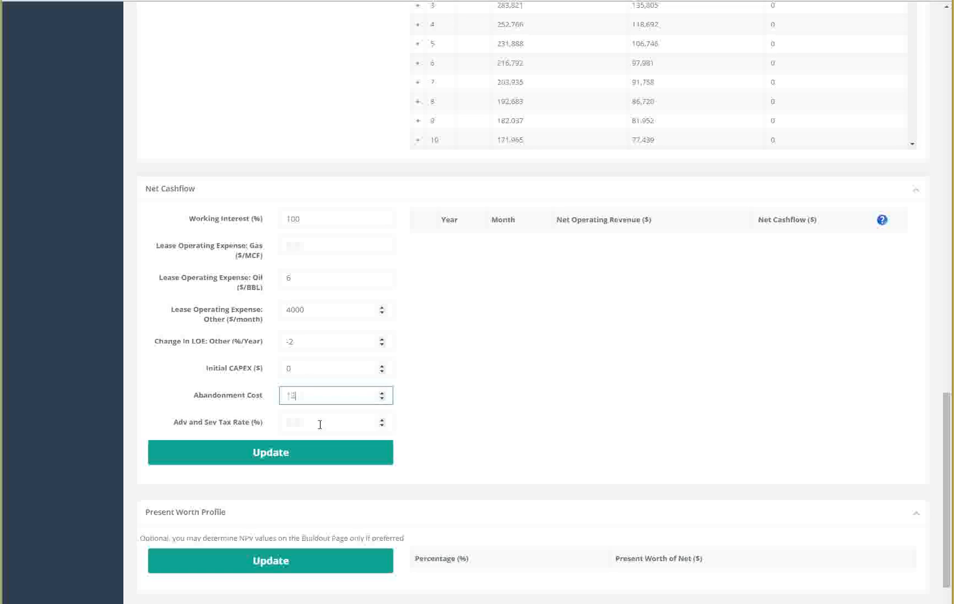
{"action": "left_click", "coordinate": [319, 425]}
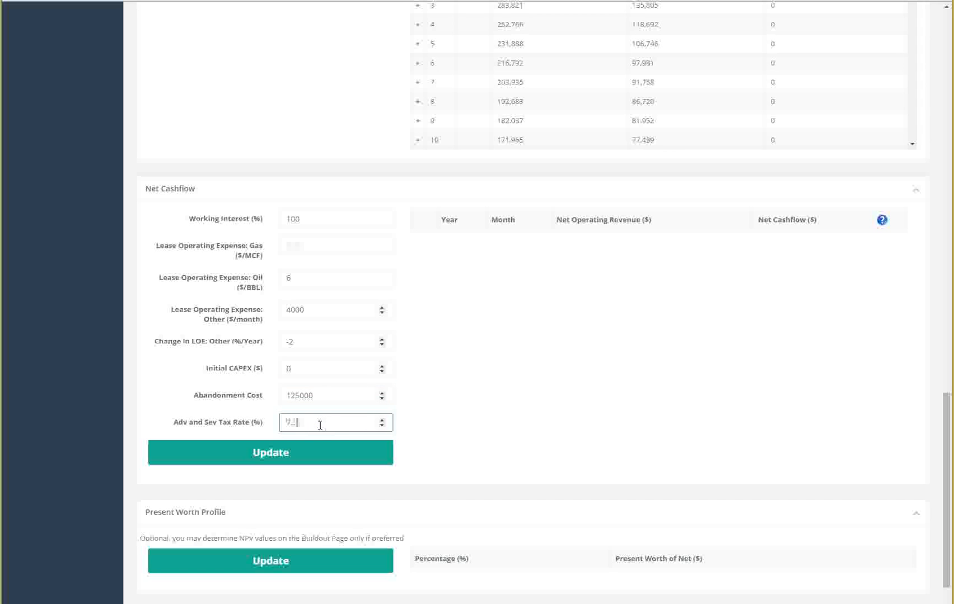
{"action": "left_click", "coordinate": [313, 454]}
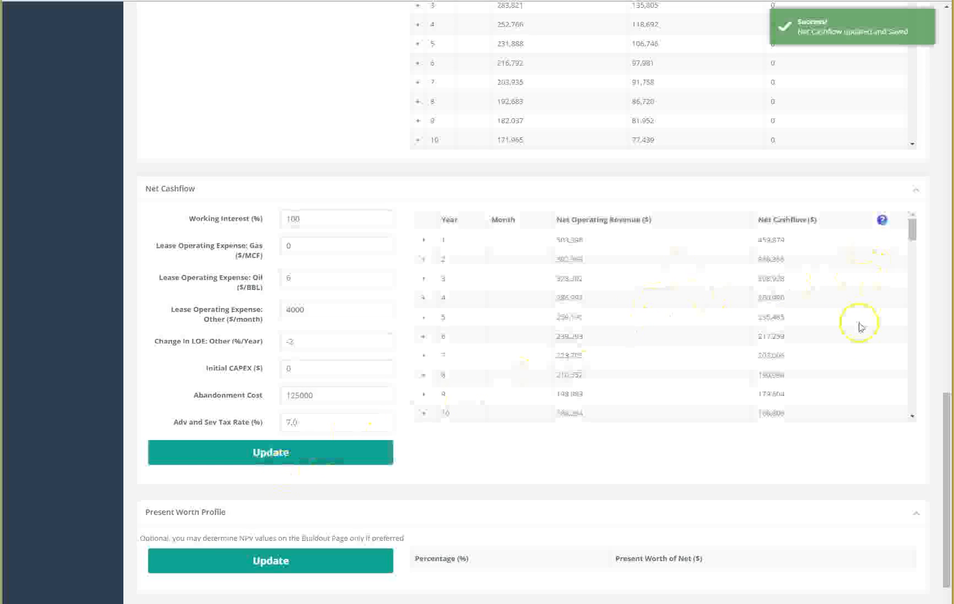
Step: Calculate the present worth profile for the CHAVEZ 4A-4H well
{"action": "scroll", "coordinate": [760, 450], "scroll_direction": "down", "scroll_amount": 1}
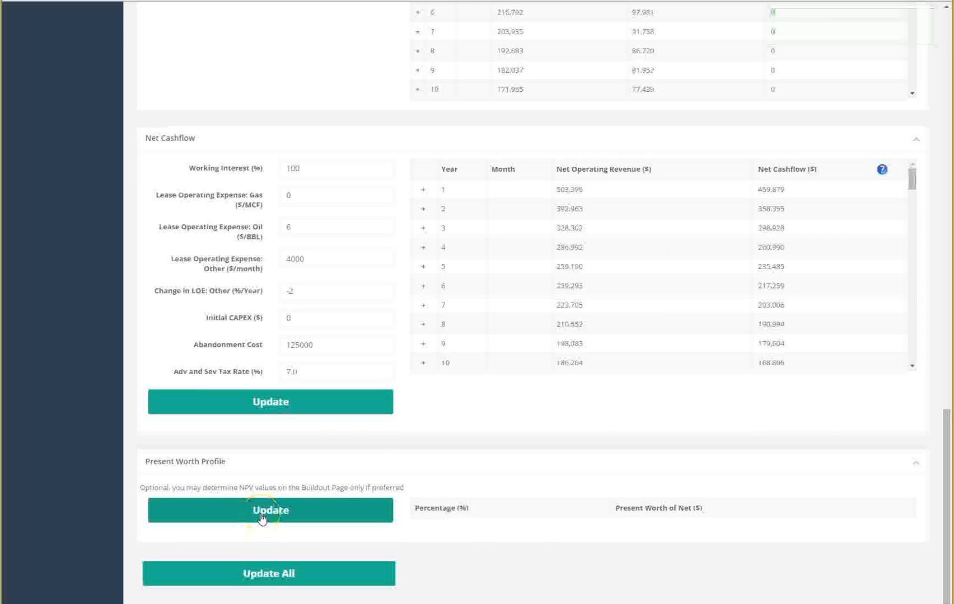
{"action": "left_click", "coordinate": [262, 518]}
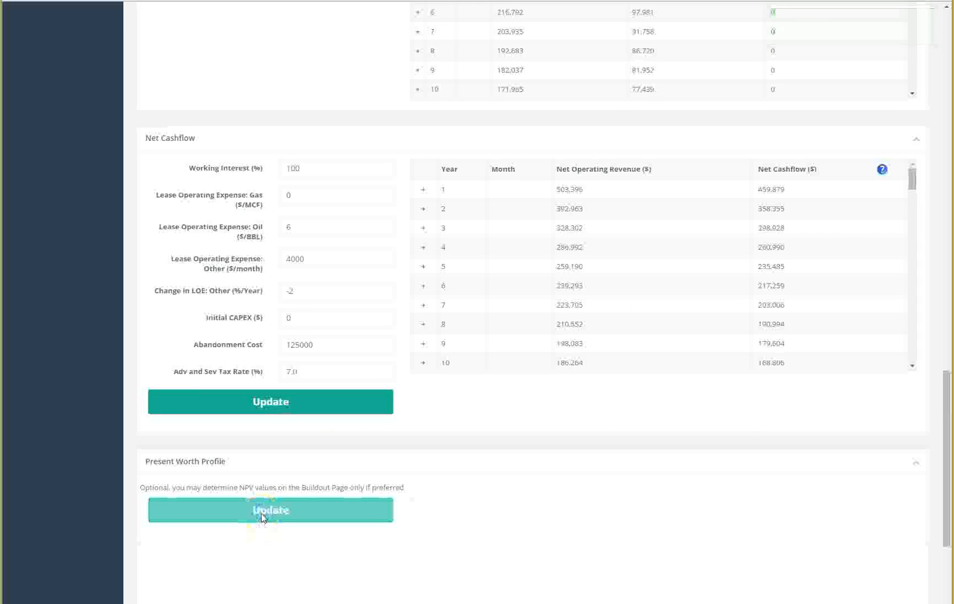
{"action": "left_click_drag", "start_coordinate": [947, 390], "coordinate": [940, 465]}
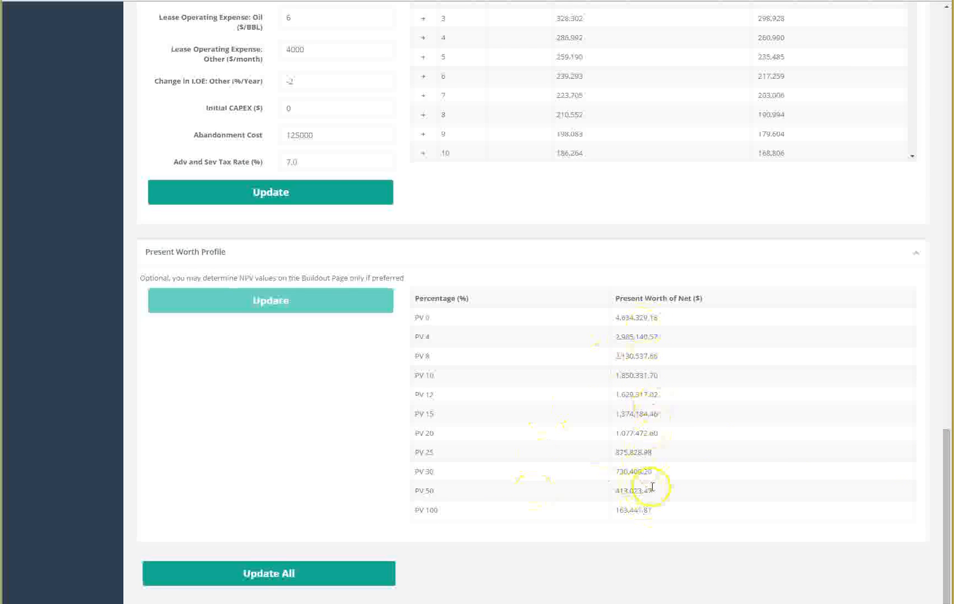
Step: Switch the financial analysis to the CHAVEZ 4B-4H well
{"action": "left_click_drag", "start_coordinate": [943, 547], "coordinate": [945, 128]}
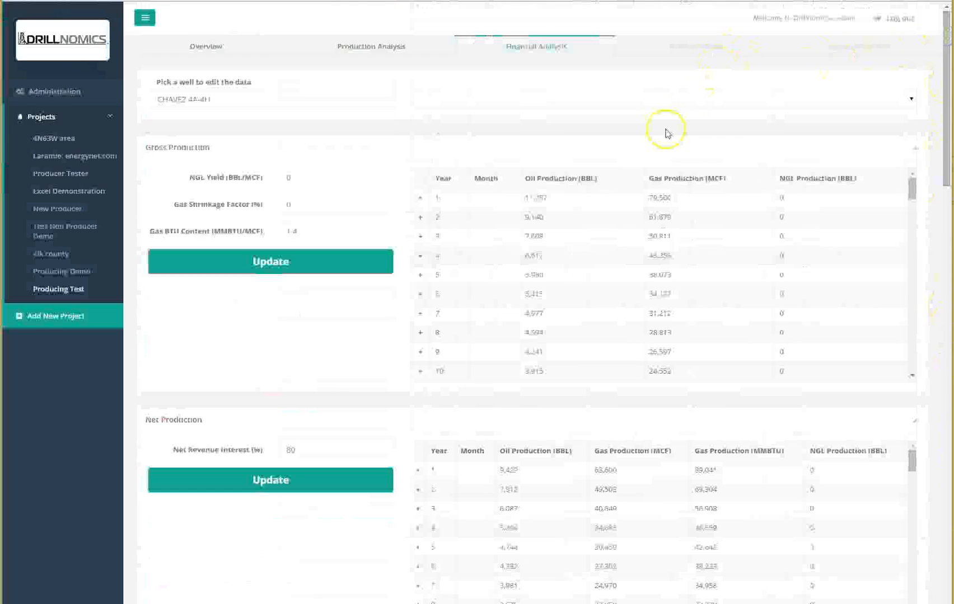
{"action": "left_click", "coordinate": [867, 98]}
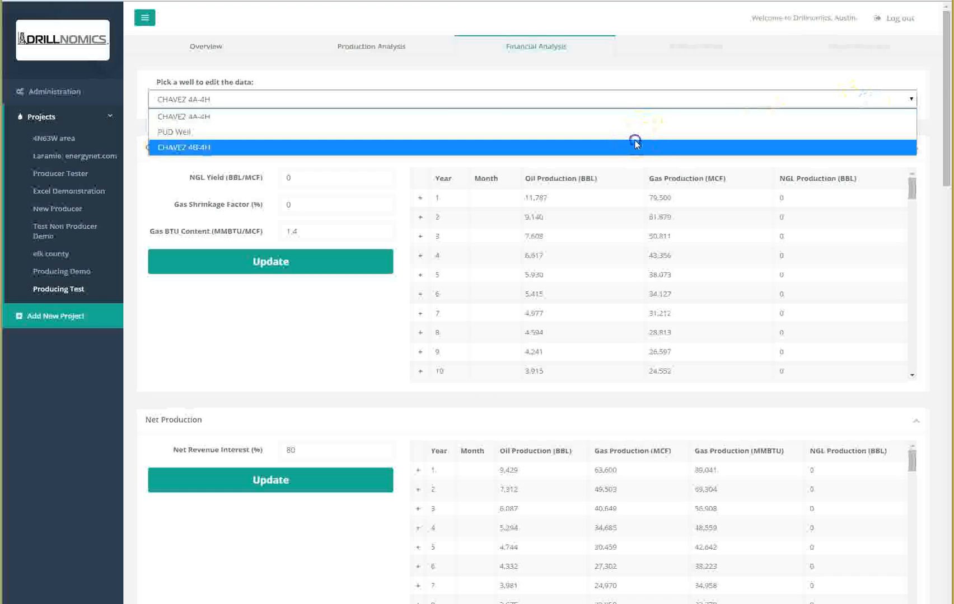
{"action": "left_click", "coordinate": [636, 146]}
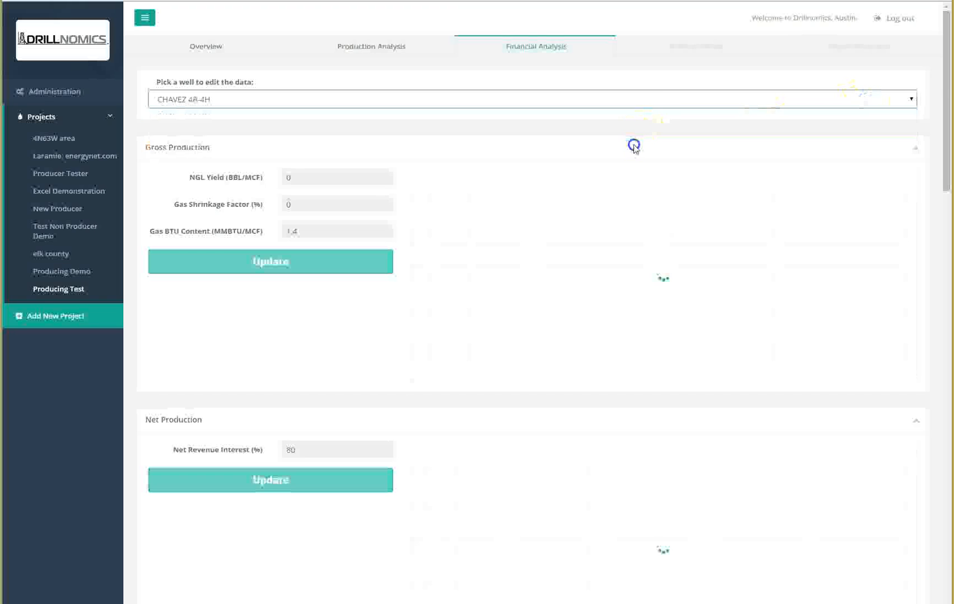
Step: Set gross production NGL yield 0, gas shrinkage factor 0% and gas BTU content 1.4, and update gross production
{"action": "left_click", "coordinate": [311, 178]}
{"action": "type", "text": "0"}
{"action": "key", "text": "Tab"}
{"action": "type", "text": "0"}
{"action": "key", "text": "Tab"}
{"action": "type", "text": "1.4"}
{"action": "left_click", "coordinate": [319, 266]}
Step: Set net revenue interest to 80% and update net production
{"action": "left_click", "coordinate": [309, 450]}
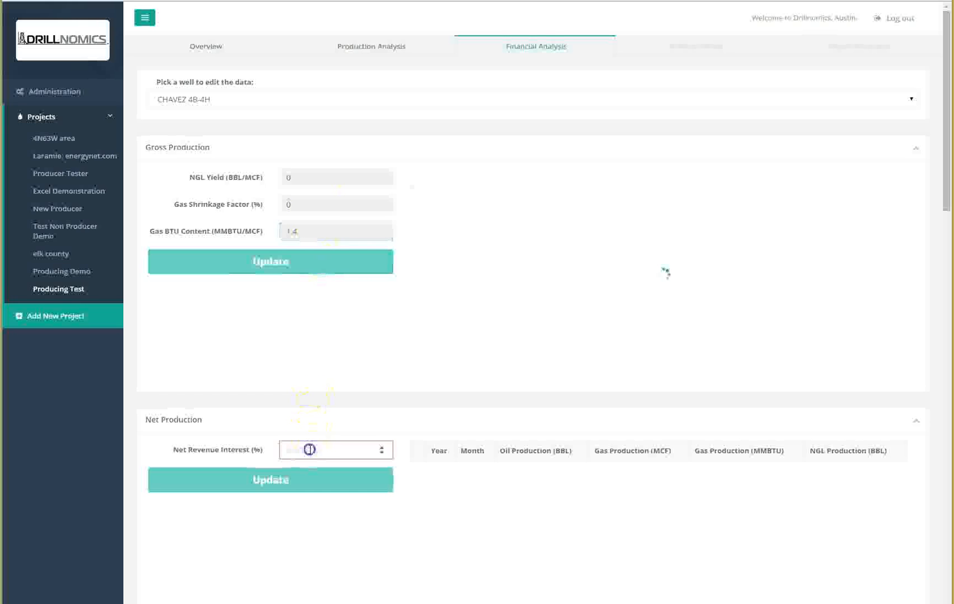
{"action": "type", "text": "80"}
{"action": "left_click", "coordinate": [306, 482]}
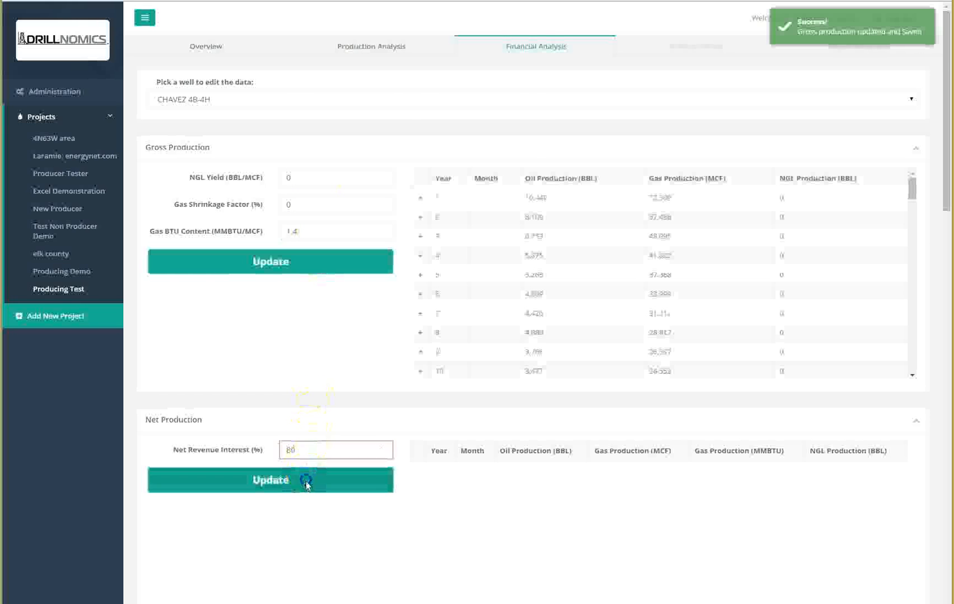
Step: Enter flat prices: oil 50 $/BBL, gas 2.75 $/MMBTU and NGL 25 $/BBL
{"action": "scroll", "coordinate": [308, 486], "scroll_direction": "down", "scroll_amount": 3}
{"action": "scroll", "coordinate": [317, 486], "scroll_direction": "down", "scroll_amount": 5}
{"action": "left_click", "coordinate": [305, 314]}
{"action": "type", "text": "50"}
{"action": "key", "text": "Tab"}
{"action": "type", "text": "2.75"}
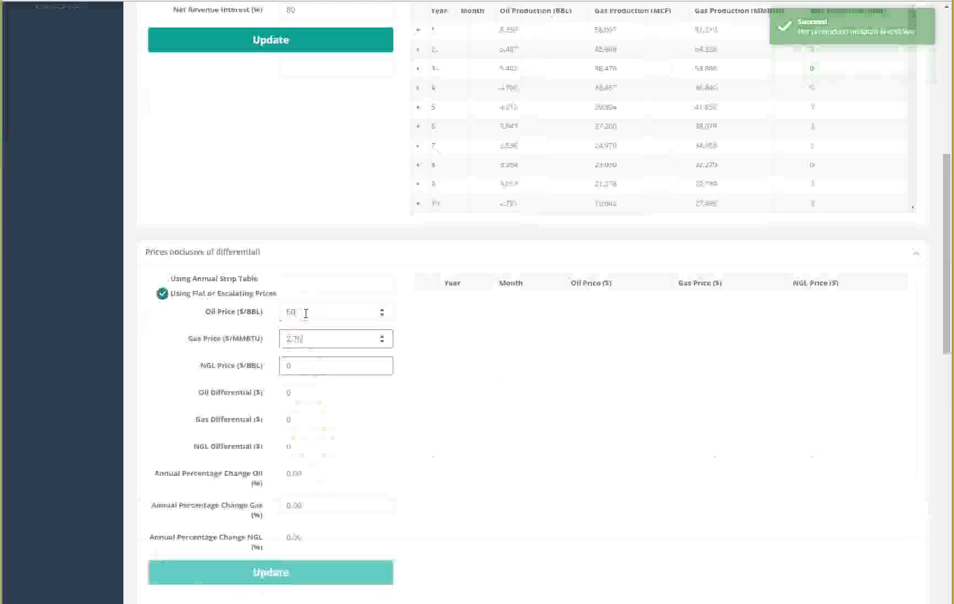
{"action": "key", "text": "Tab"}
{"action": "type", "text": "25"}
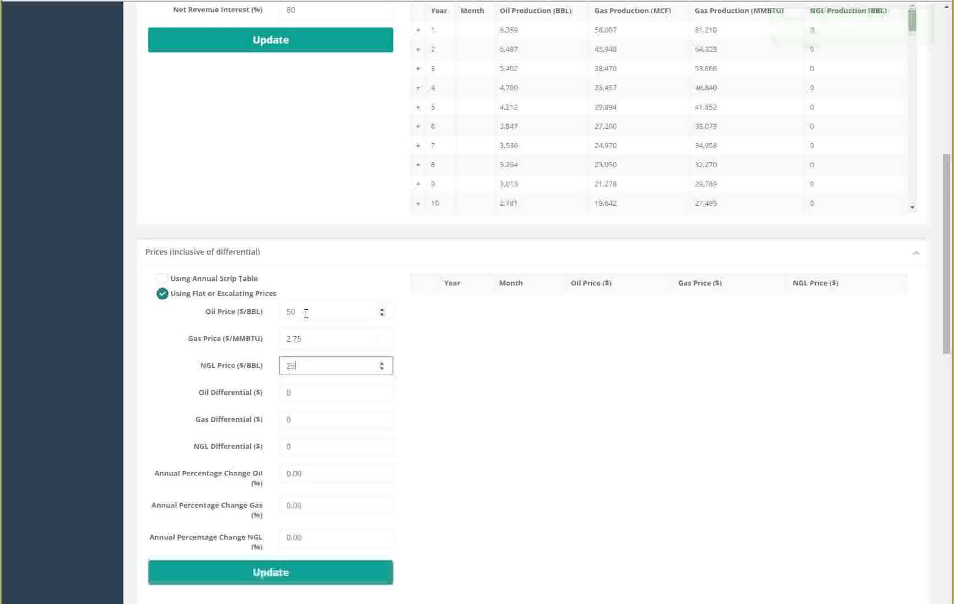
Step: Set oil differential 9, gas differential .50, annual oil and gas change 2%, and update prices
{"action": "left_click", "coordinate": [296, 395]}
{"action": "type", "text": "9.5"}
{"action": "key", "text": "Tab"}
{"action": "type", "text": ".50"}
{"action": "key", "text": "Tab"}
{"action": "type", "text": "2"}
{"action": "key", "text": "Tab"}
{"action": "type", "text": "2"}
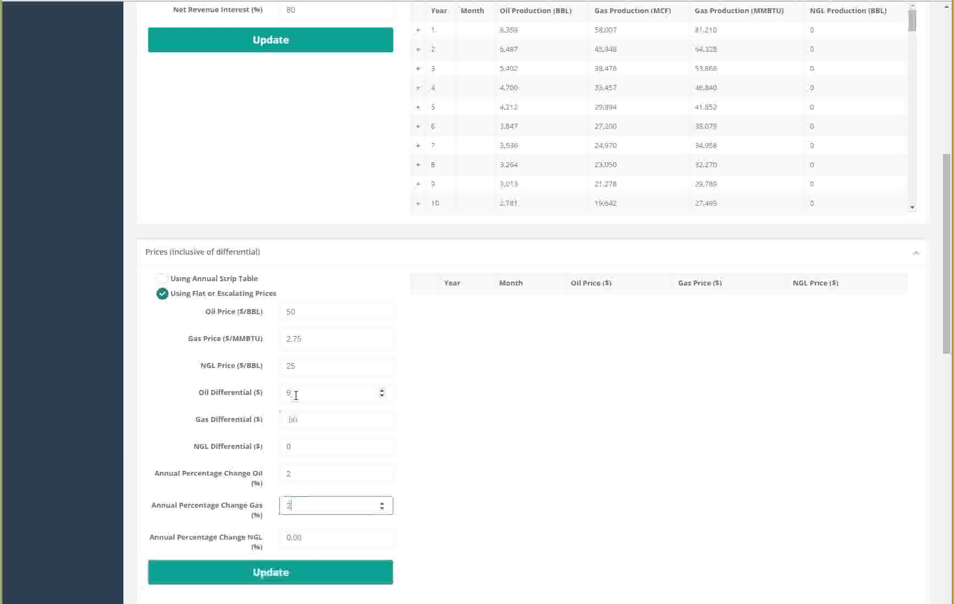
{"action": "left_click", "coordinate": [295, 577]}
Step: Set working interest 100%, oil lease operating expense 6 $/BBL, other LOE 3000 $/month and LOE change -2%/year
{"action": "scroll", "coordinate": [295, 577], "scroll_direction": "down", "scroll_amount": 4}
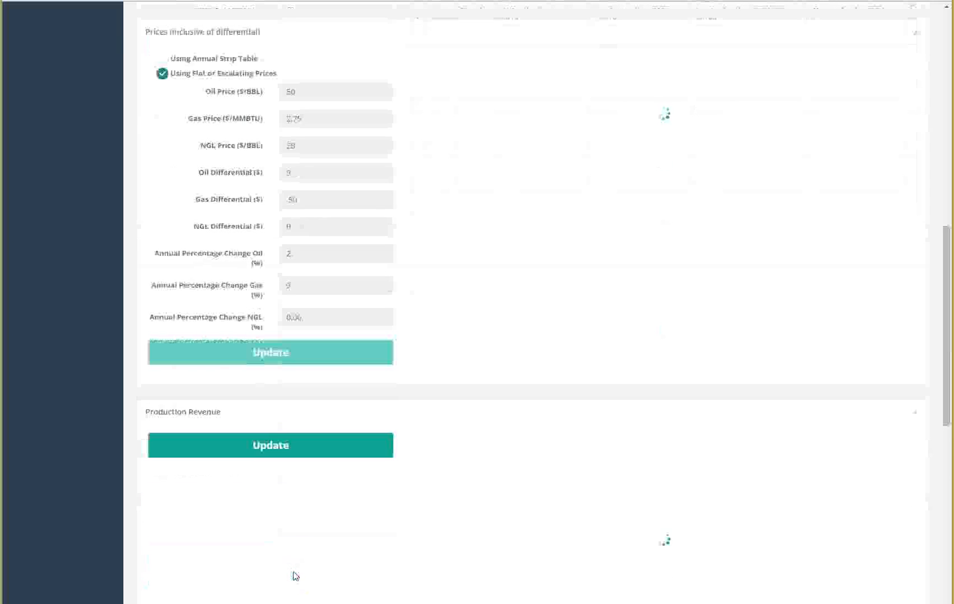
{"action": "scroll", "coordinate": [295, 576], "scroll_direction": "down", "scroll_amount": 8}
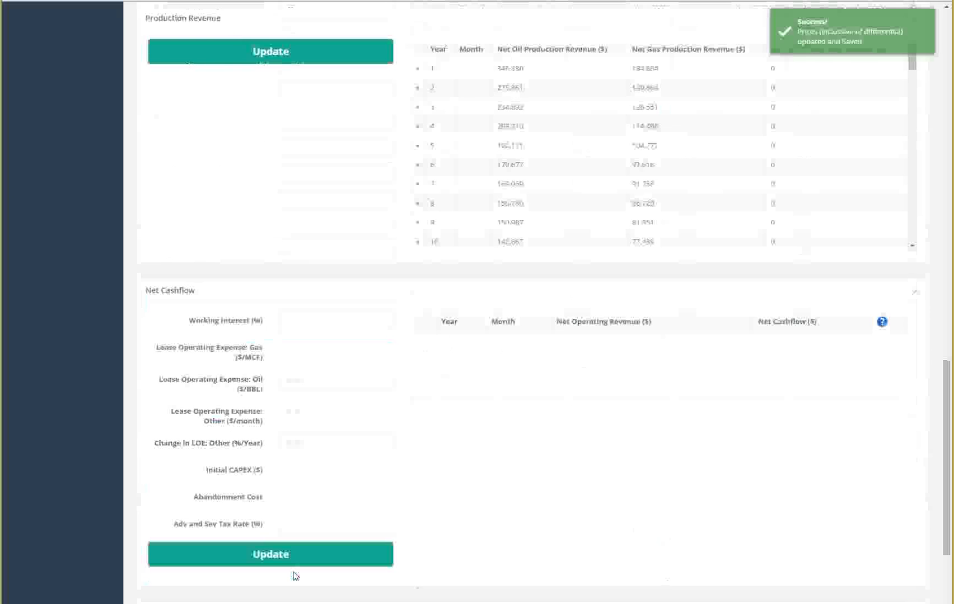
{"action": "scroll", "coordinate": [295, 577], "scroll_direction": "down", "scroll_amount": 2}
{"action": "left_click", "coordinate": [302, 211]}
{"action": "type", "text": "100"}
{"action": "key", "text": "Tab"}
{"action": "key", "text": "Tab"}
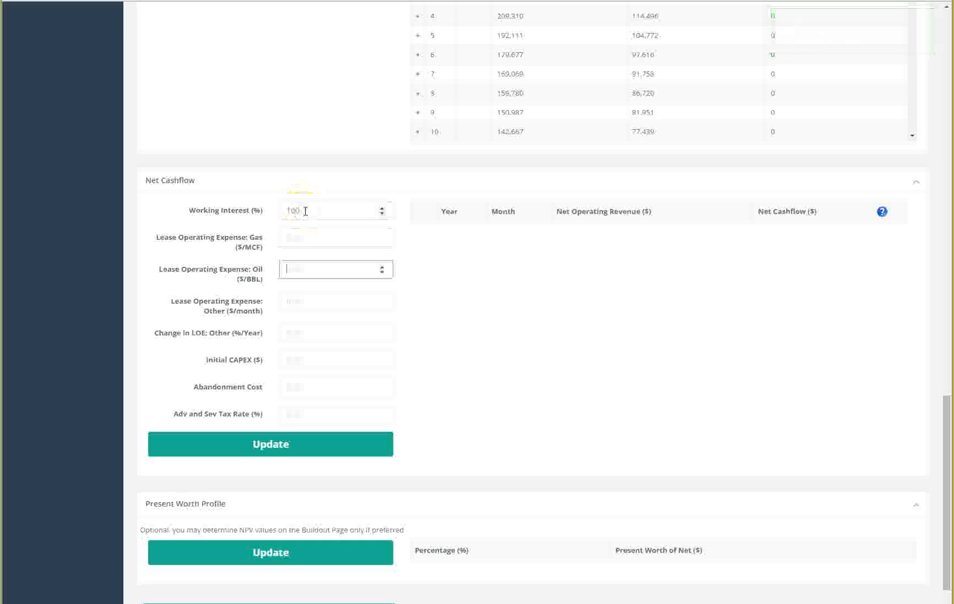
{"action": "type", "text": "3000"}
Step: Set initial CAPEX 0, abandonment cost 125000 and ad valorem and severance tax rate 7%, and update net cashflow
{"action": "key", "text": "Tab"}
{"action": "type", "text": "-2"}
{"action": "key", "text": "Tab"}
{"action": "key", "text": "Tab"}
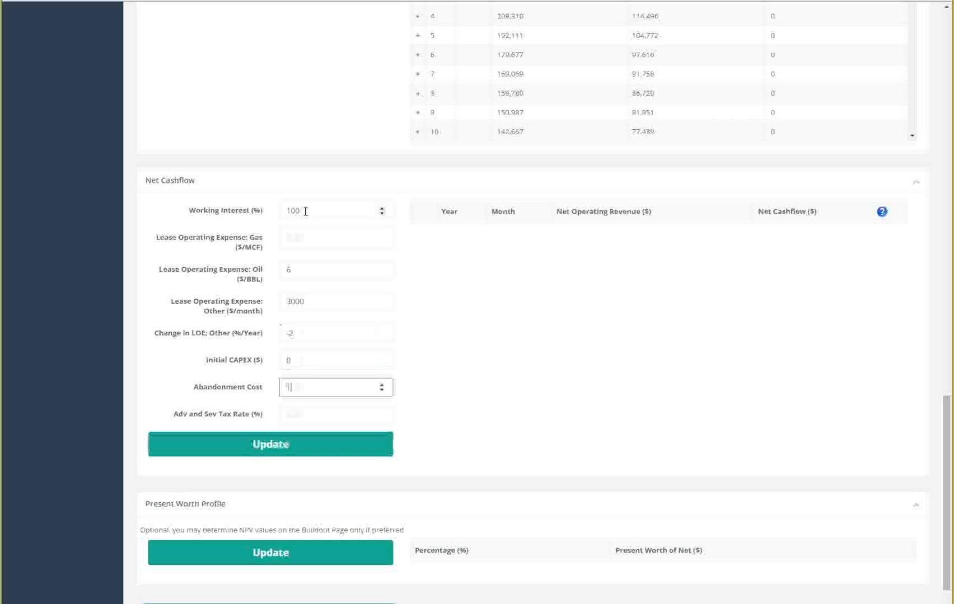
{"action": "key", "text": "Tab"}
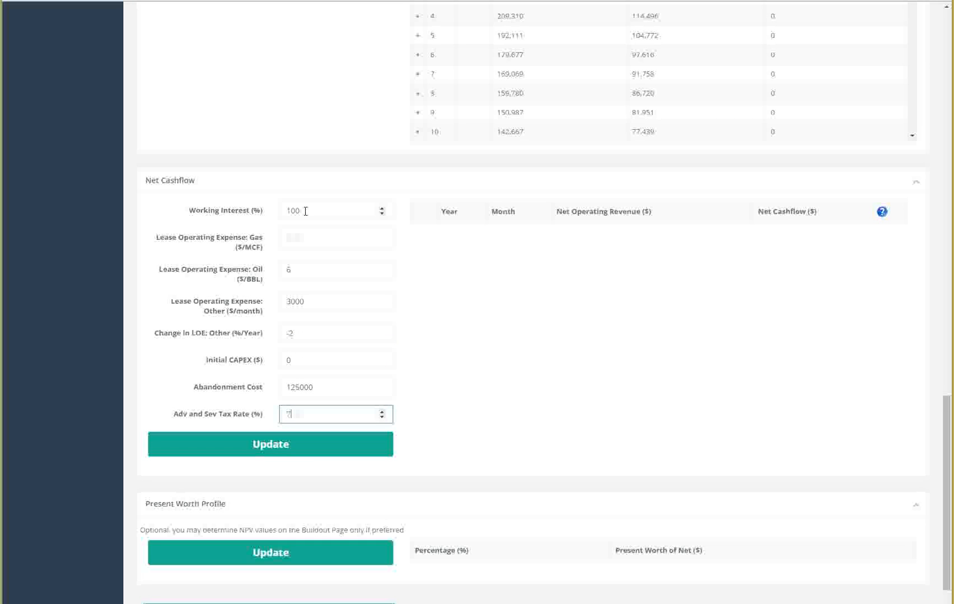
{"action": "left_click", "coordinate": [298, 444]}
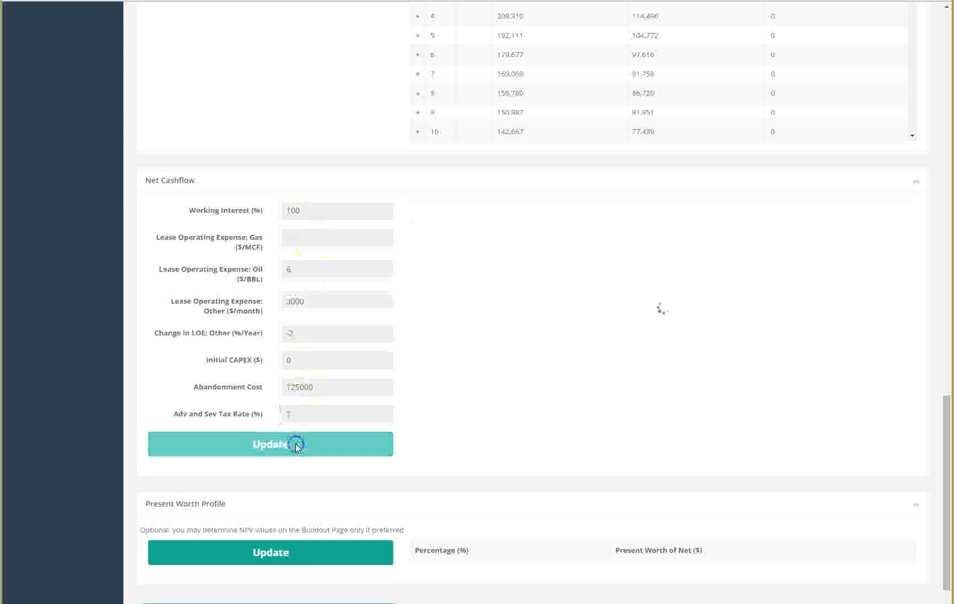
Step: Calculate the present worth profile for the CHAVEZ 4B-4H well
{"action": "scroll", "coordinate": [301, 448], "scroll_direction": "down", "scroll_amount": 1}
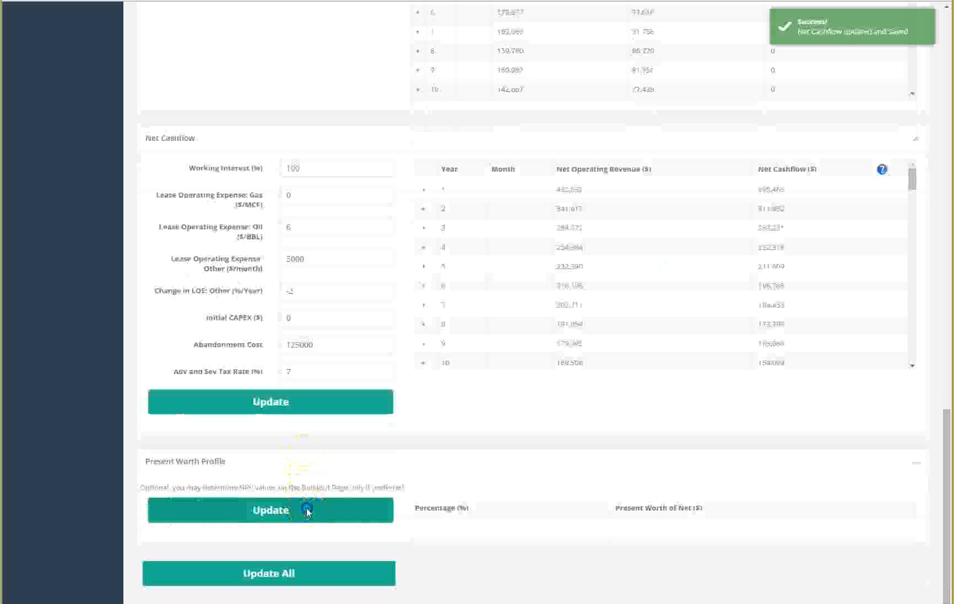
{"action": "left_click", "coordinate": [307, 511]}
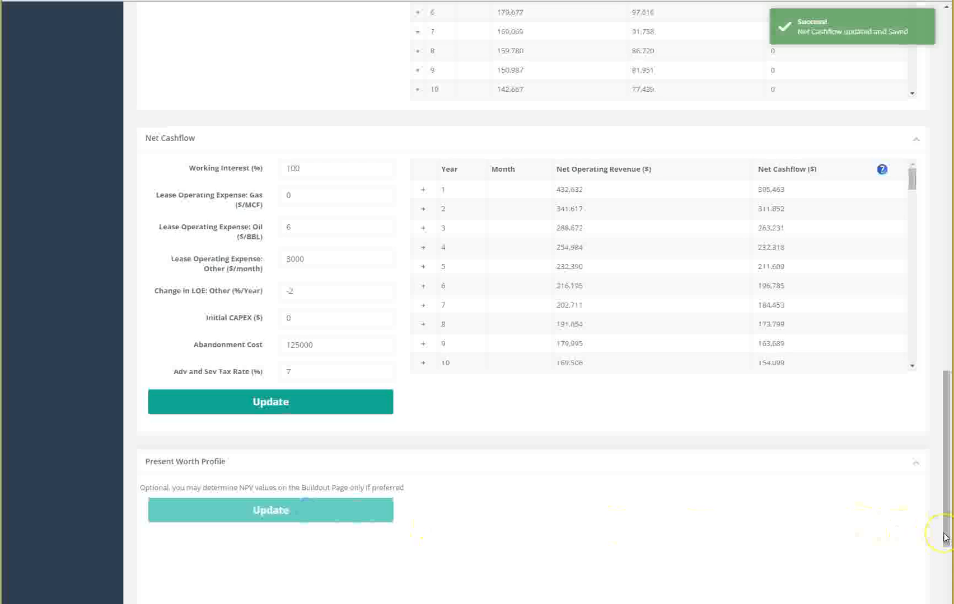
Step: Switch the financial analysis to the PUD Well
{"action": "left_click_drag", "start_coordinate": [946, 537], "coordinate": [946, 129]}
{"action": "left_click", "coordinate": [785, 99]}
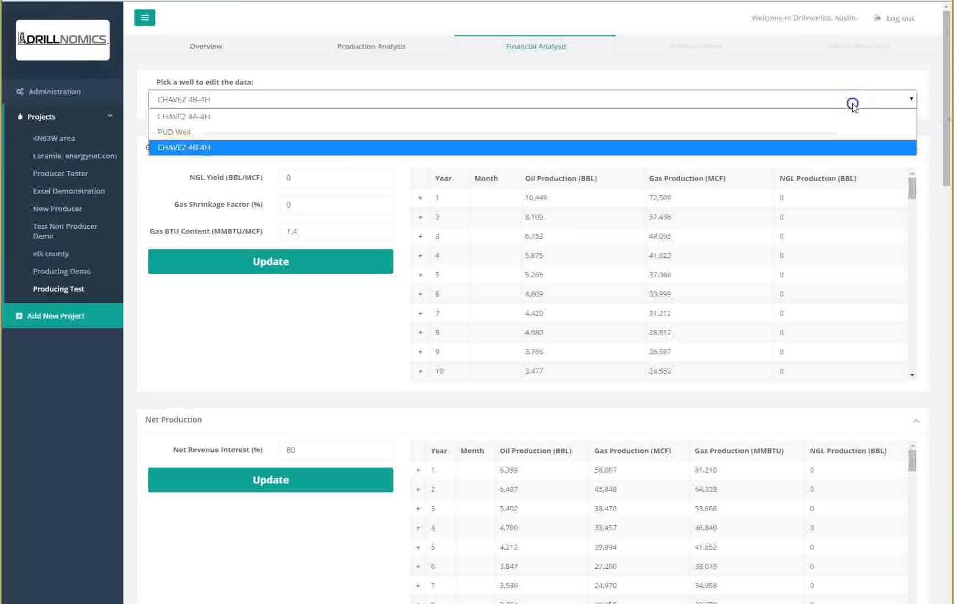
{"action": "left_click", "coordinate": [753, 133]}
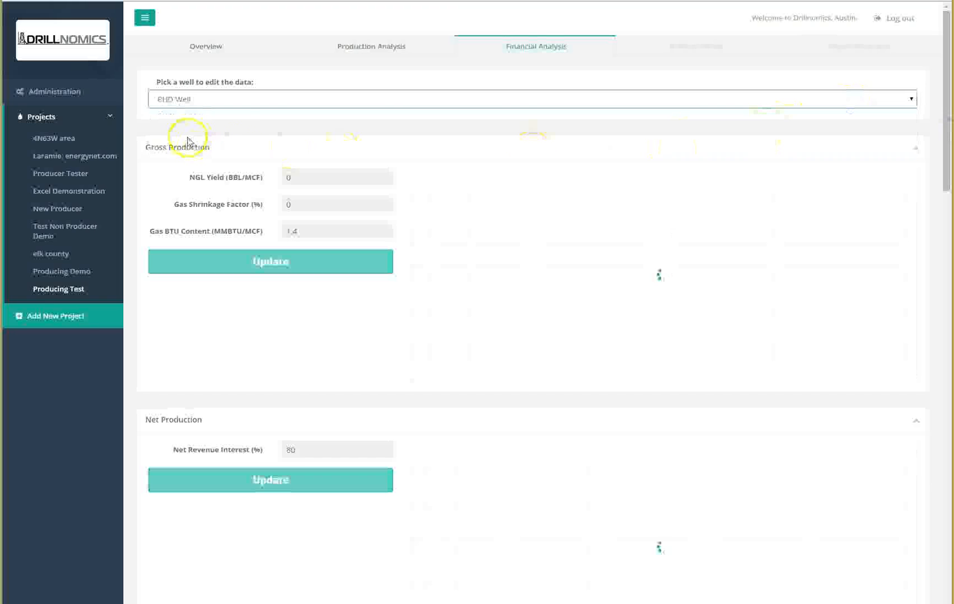
Step: Set gross production NGL yield 0, gas shrinkage factor 0% and gas BTU content 1.4, and update gross production
{"action": "left_click", "coordinate": [314, 175]}
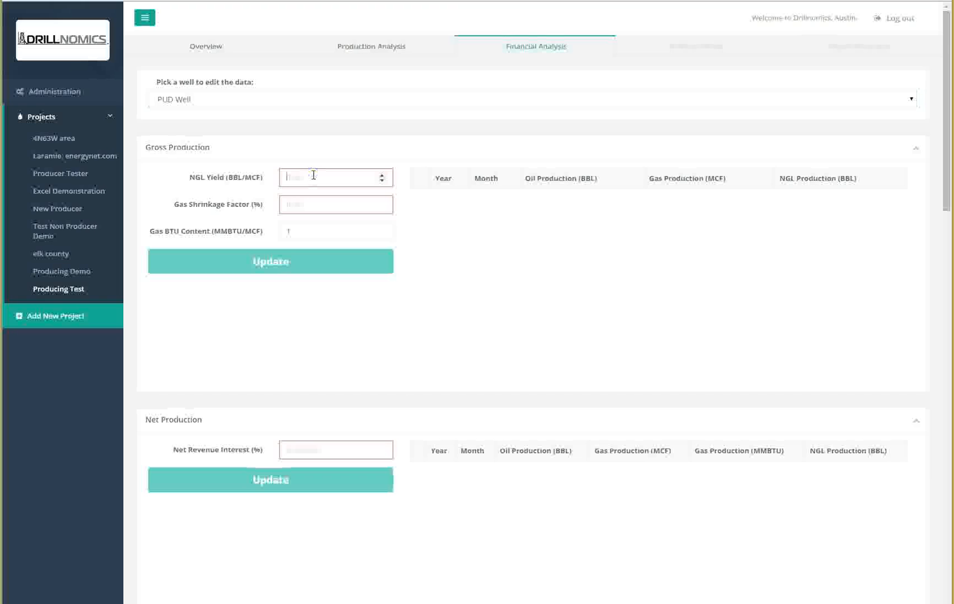
{"action": "key", "text": "Tab"}
{"action": "type", "text": "0"}
{"action": "key", "text": "Tab"}
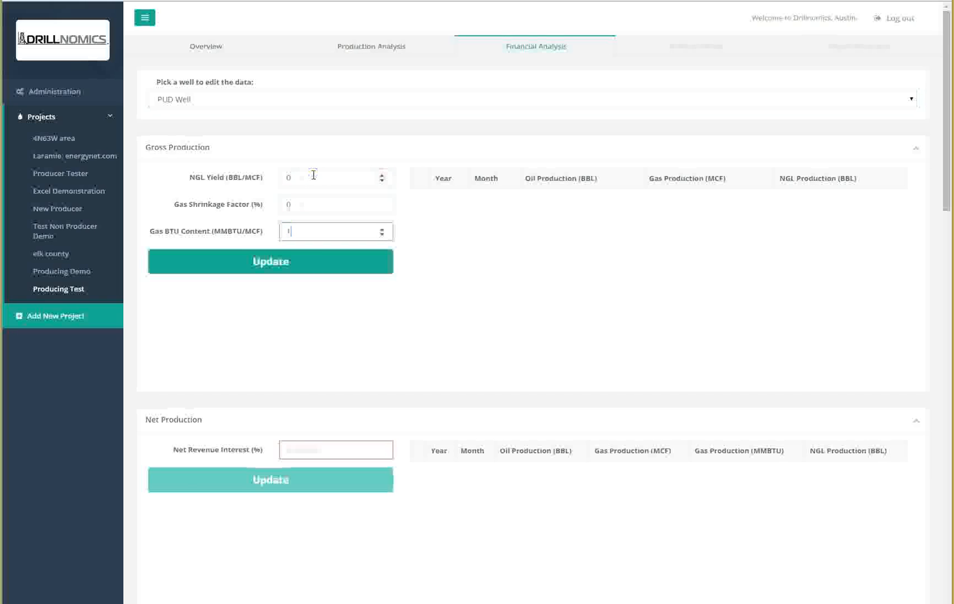
{"action": "left_click", "coordinate": [315, 251]}
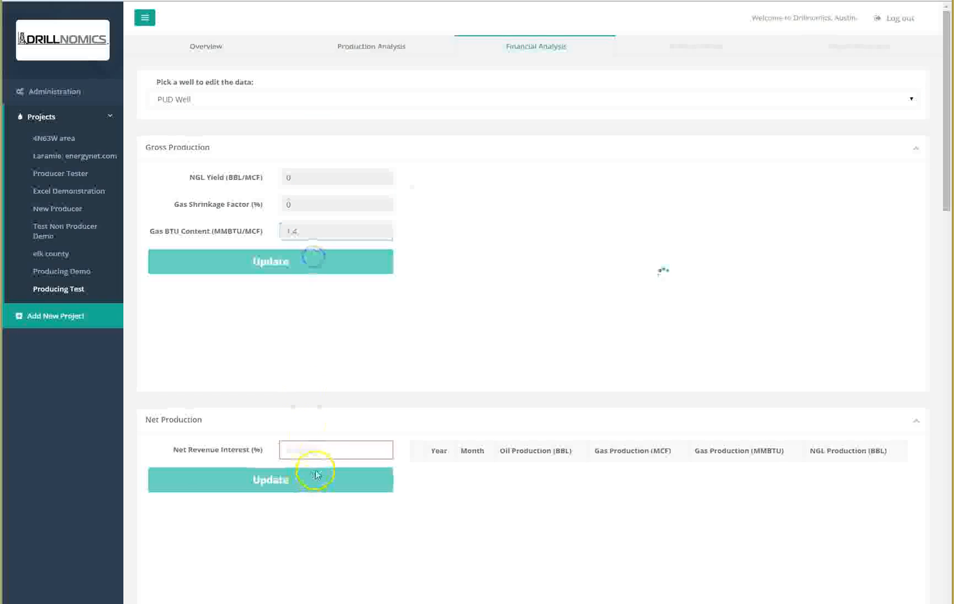
Step: Set net revenue interest to 80% and update net production
{"action": "left_click", "coordinate": [319, 448]}
{"action": "type", "text": "80"}
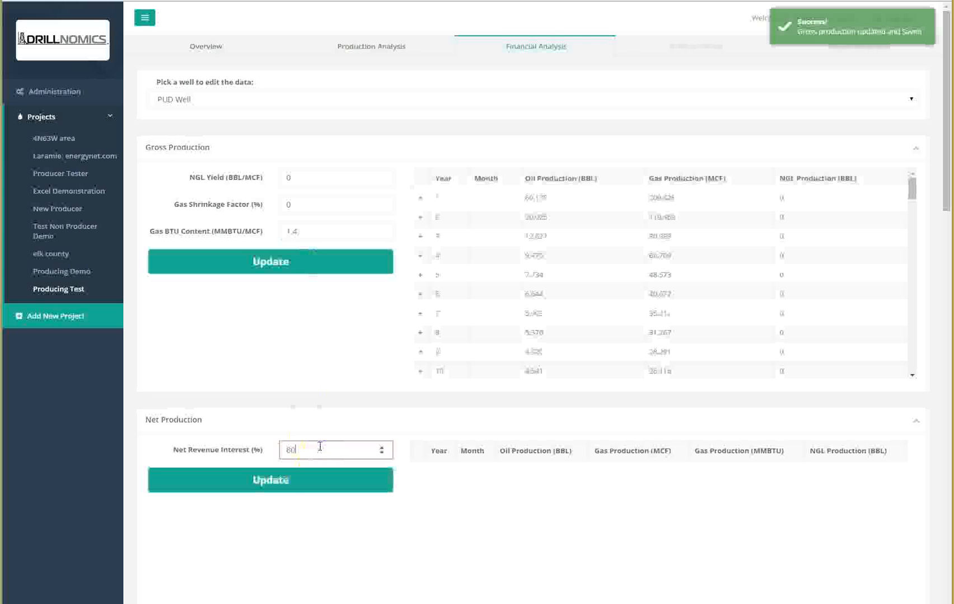
{"action": "left_click", "coordinate": [299, 481]}
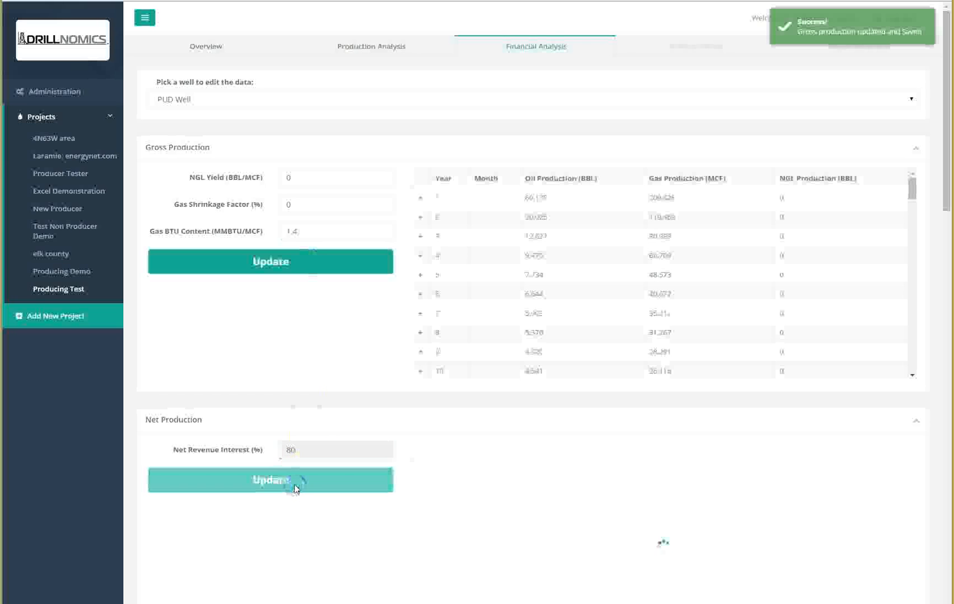
Step: Enter flat prices: oil 53 $/BBL, gas 2.75 $/MMBTU and NGL 0 $/BBL
{"action": "scroll", "coordinate": [297, 490], "scroll_direction": "down", "scroll_amount": 4}
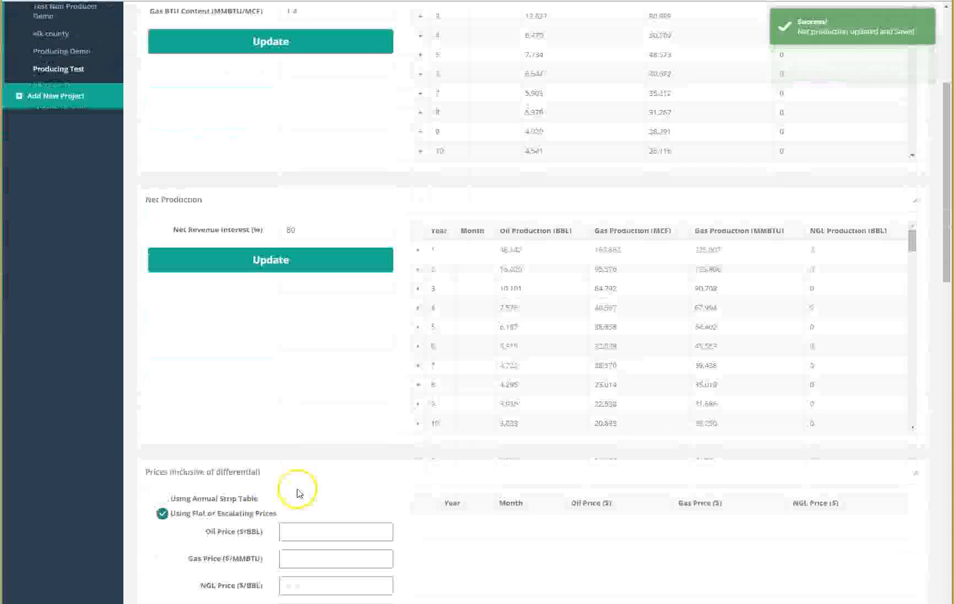
{"action": "scroll", "coordinate": [301, 491], "scroll_direction": "down", "scroll_amount": 3}
{"action": "left_click", "coordinate": [299, 367]}
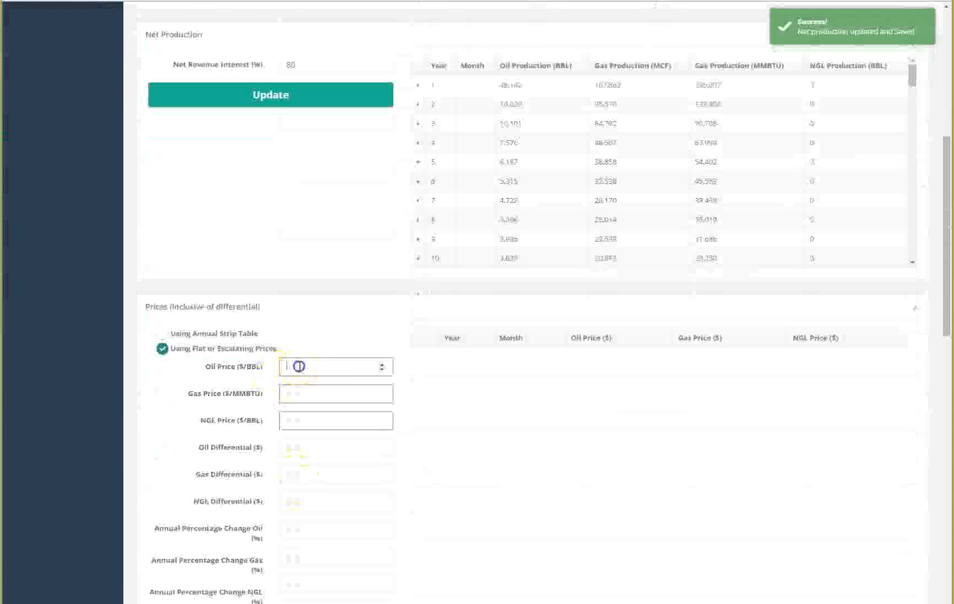
{"action": "type", "text": "5"}
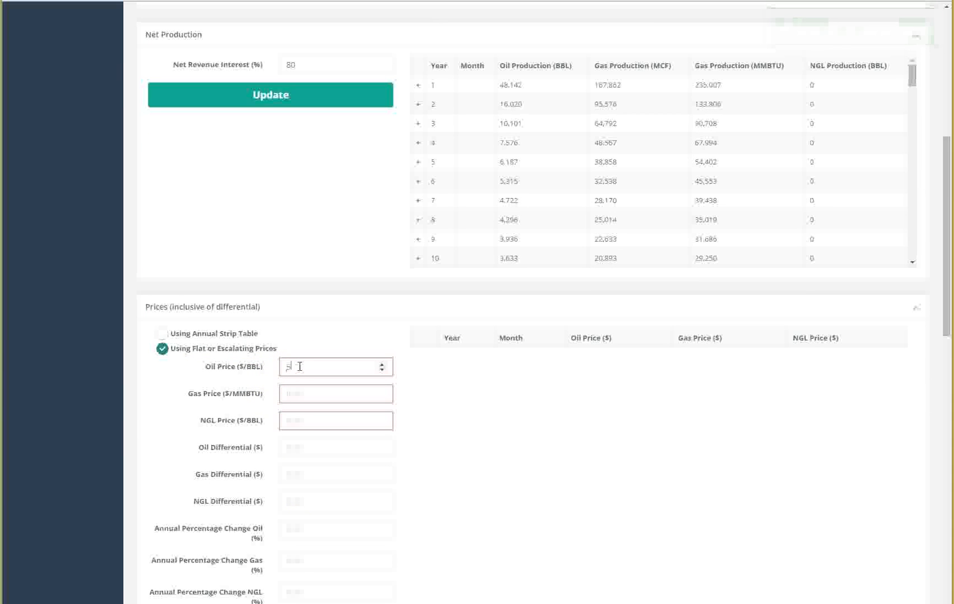
{"action": "type", "text": "3"}
{"action": "key", "text": "Tab"}
{"action": "type", "text": "2.75"}
{"action": "key", "text": "Tab"}
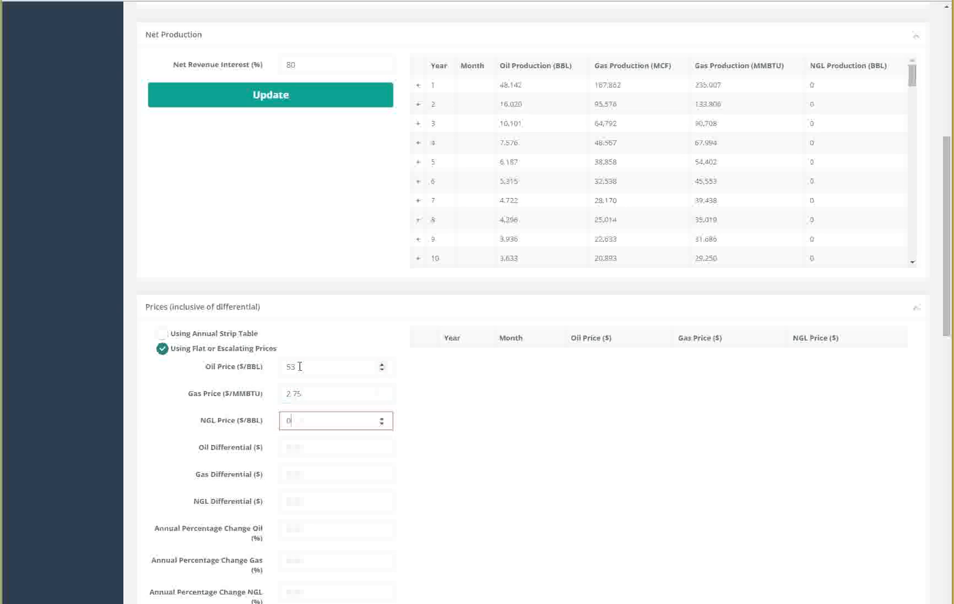
{"action": "key", "text": "Tab"}
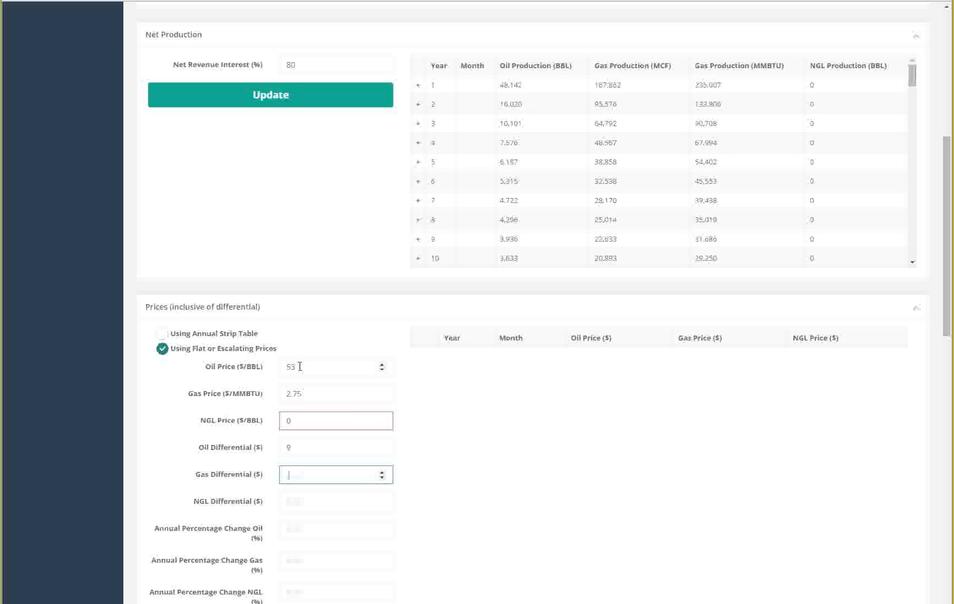
Step: Set oil differential 9, gas differential .50, NGL differential 0, annual oil, gas and NGL change 2%, and try updating prices
{"action": "key", "text": "Tab"}
{"action": "type", "text": "0"}
{"action": "key", "text": "Tab"}
{"action": "type", "text": "2"}
{"action": "key", "text": "Tab"}
{"action": "type", "text": "2"}
{"action": "key", "text": "Tab"}
{"action": "type", "text": "2"}
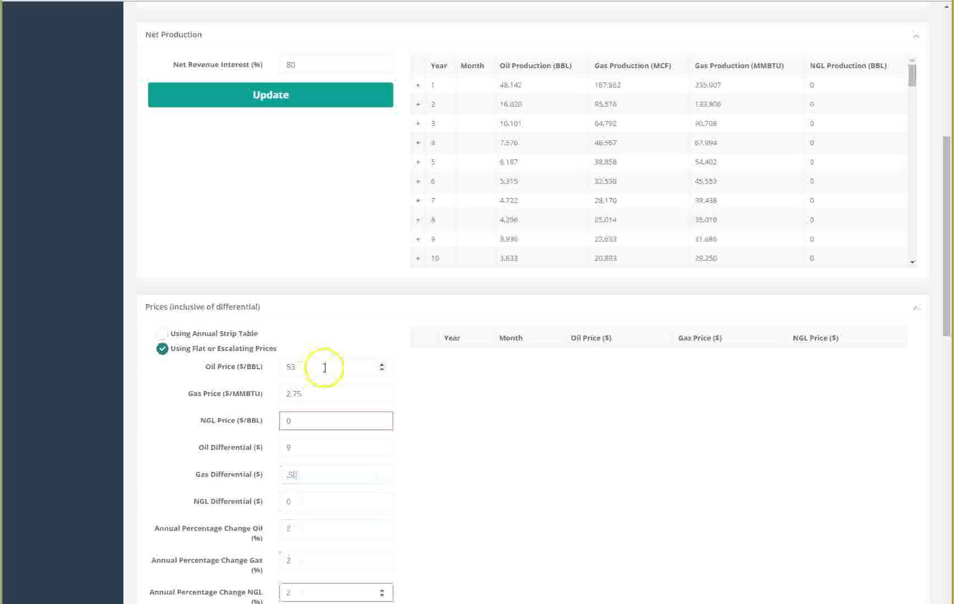
{"action": "scroll", "coordinate": [325, 362], "scroll_direction": "down", "scroll_amount": 4}
{"action": "left_click", "coordinate": [316, 408]}
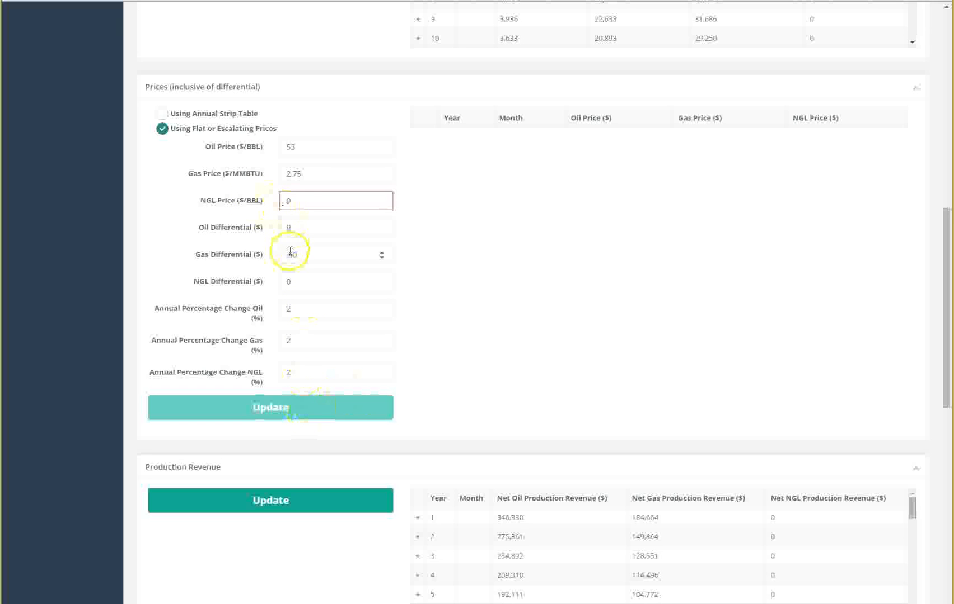
Step: Set the NGL price to 25 $/BBL and update the price forecast
{"action": "left_click", "coordinate": [298, 201]}
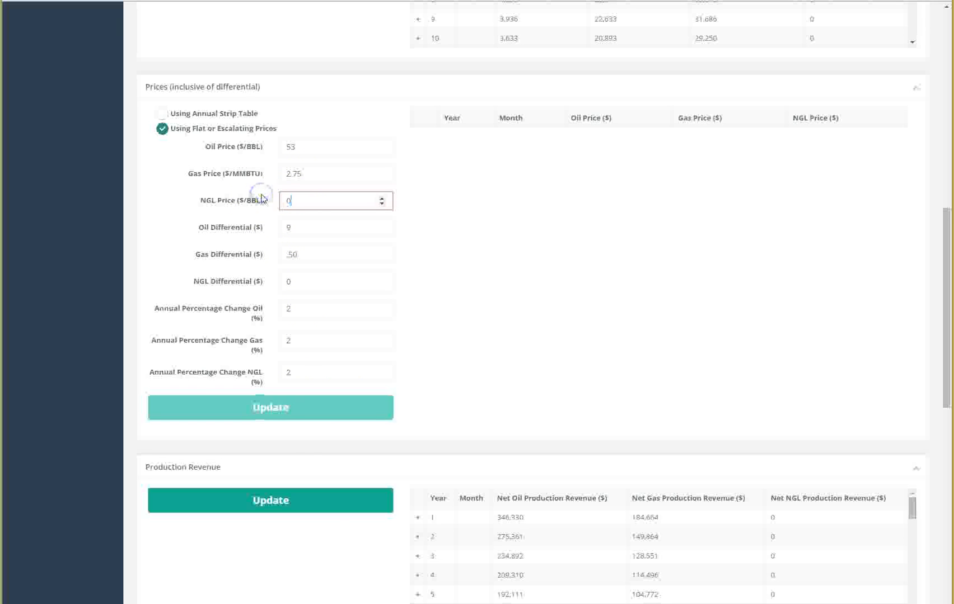
{"action": "left_click", "coordinate": [309, 308]}
{"action": "left_click", "coordinate": [306, 376]}
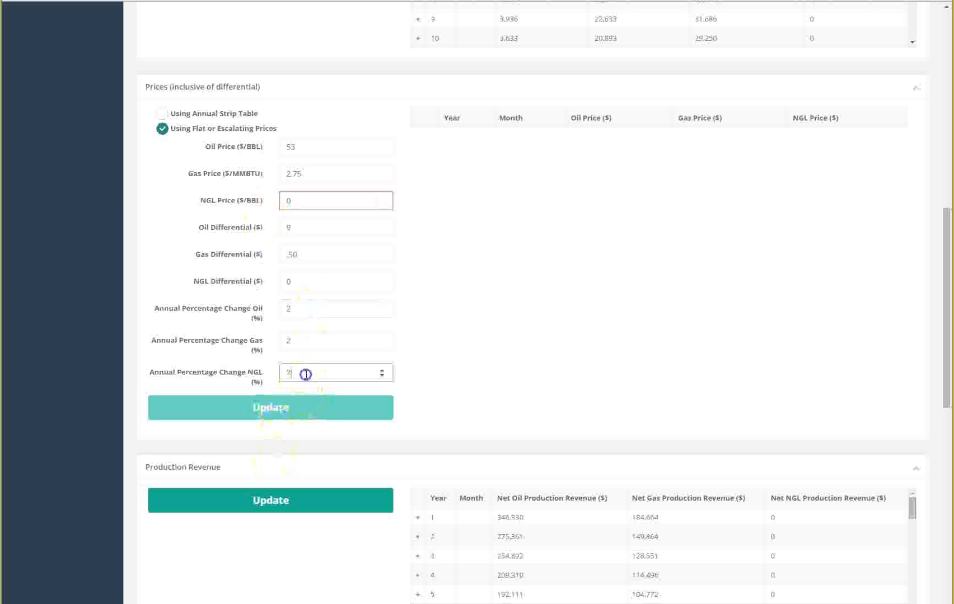
{"action": "left_click", "coordinate": [308, 285]}
{"action": "left_click", "coordinate": [307, 147]}
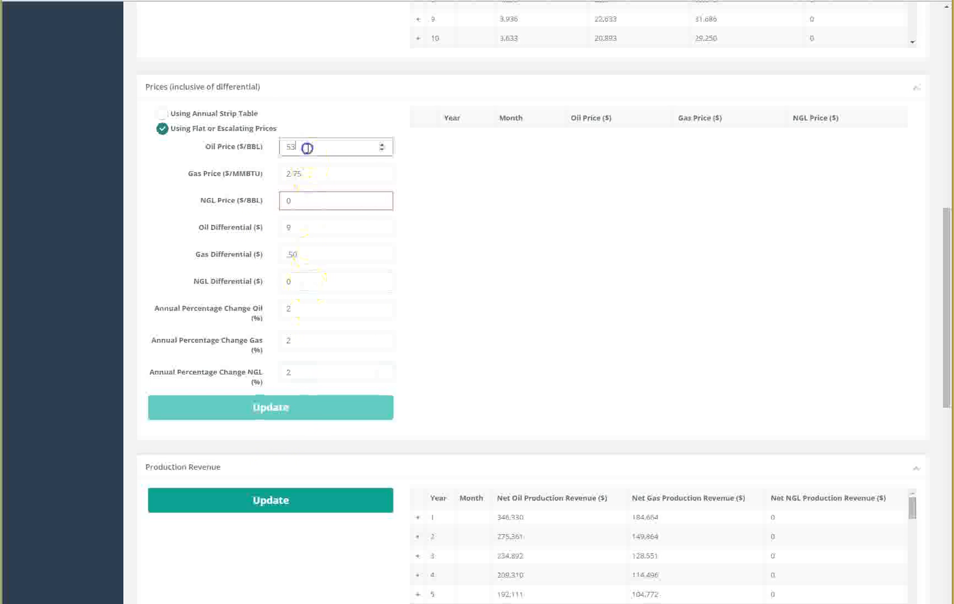
{"action": "left_click", "coordinate": [305, 200]}
{"action": "left_click_drag", "start_coordinate": [304, 199], "coordinate": [275, 196]}
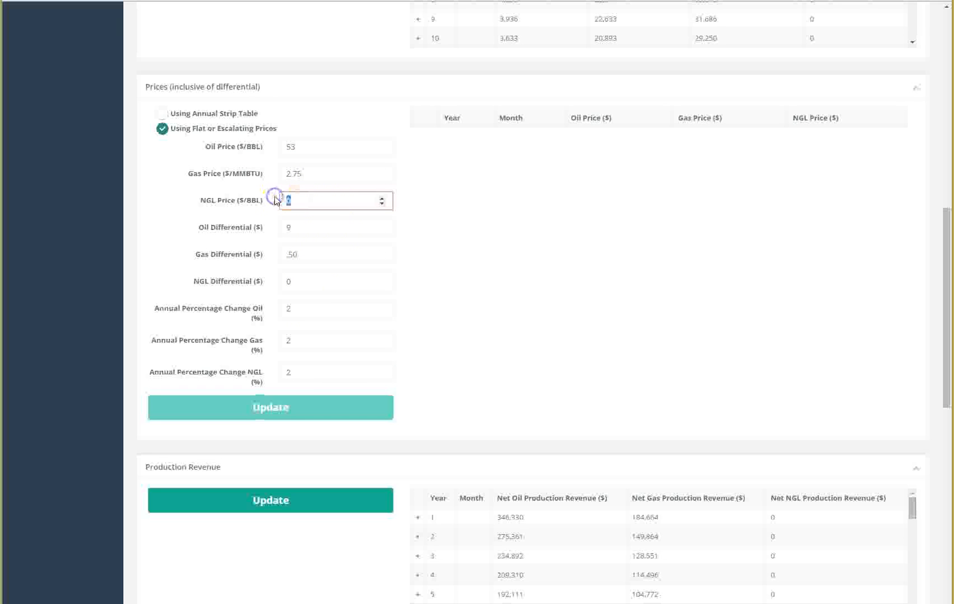
{"action": "type", "text": "25"}
{"action": "left_click", "coordinate": [311, 410]}
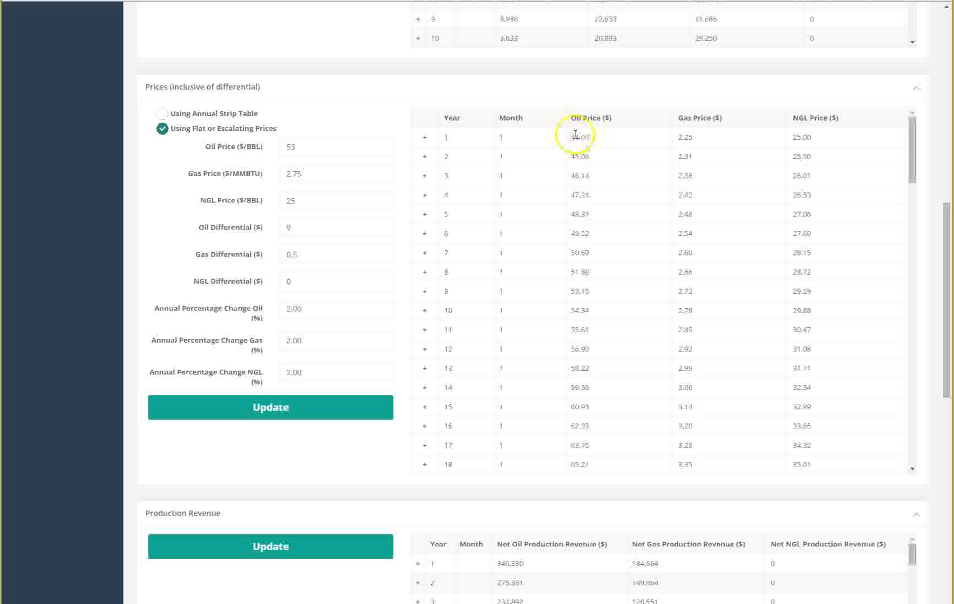
Step: Enter net cashflow inputs: working interest 100%, gas LOE 0, oil LOE 6 $/BBL, other LOE 3000 $/month, LOE change -2%/year
{"action": "scroll", "coordinate": [510, 391], "scroll_direction": "down", "scroll_amount": 2}
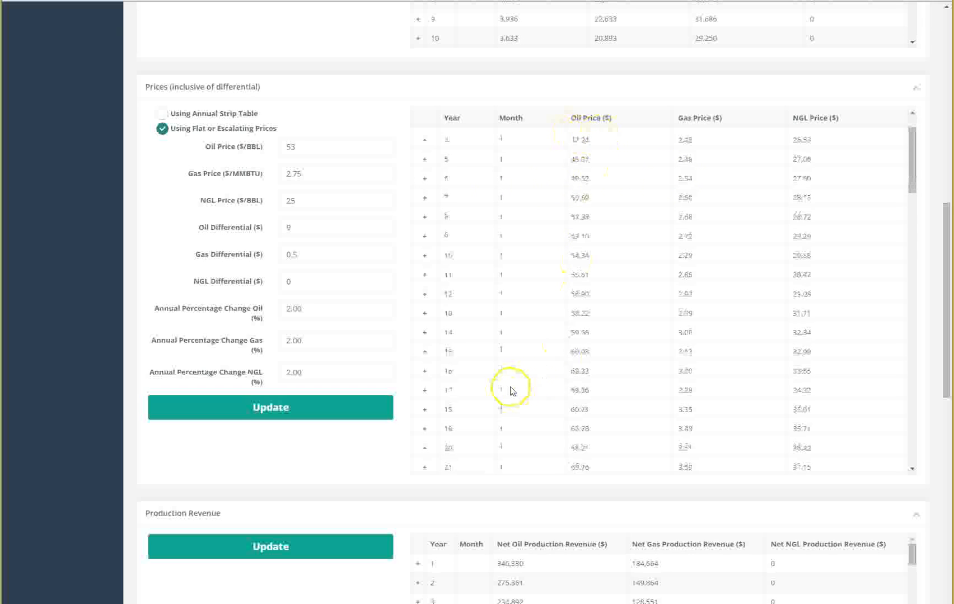
{"action": "scroll", "coordinate": [510, 391], "scroll_direction": "down", "scroll_amount": 4}
{"action": "scroll", "coordinate": [914, 410], "scroll_direction": "down", "scroll_amount": 5}
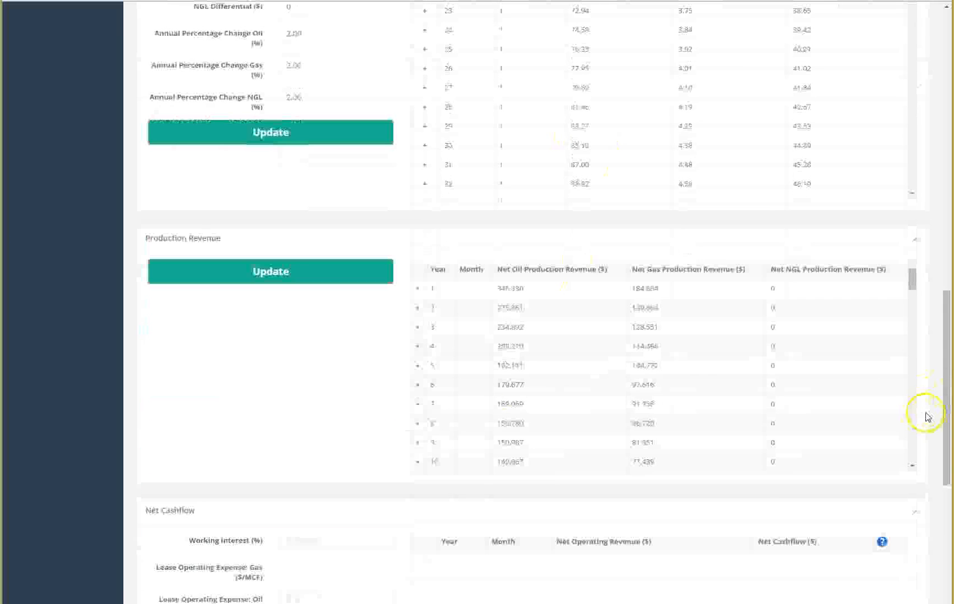
{"action": "left_click", "coordinate": [319, 320]}
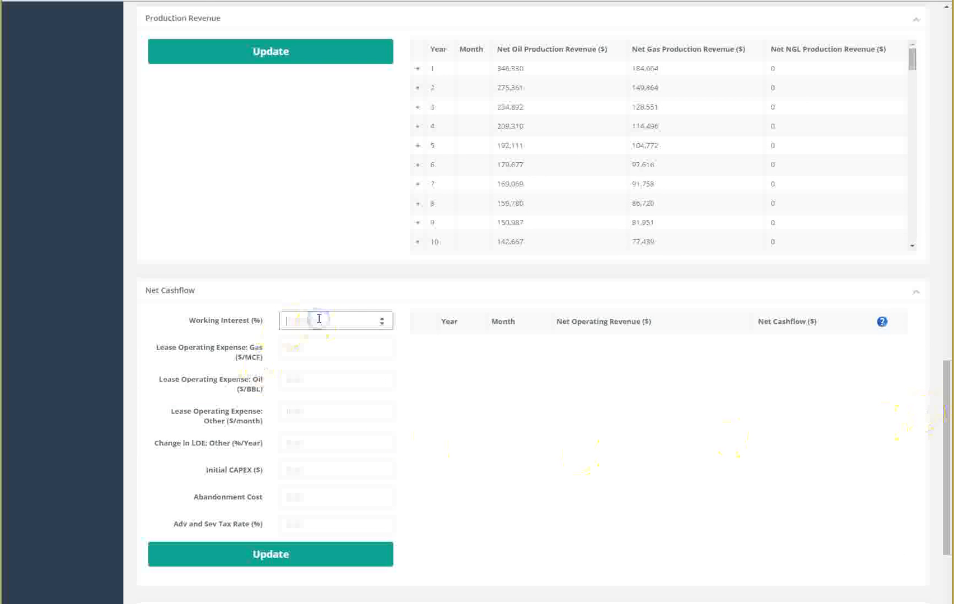
{"action": "key", "text": "Tab"}
{"action": "key", "text": "Tab"}
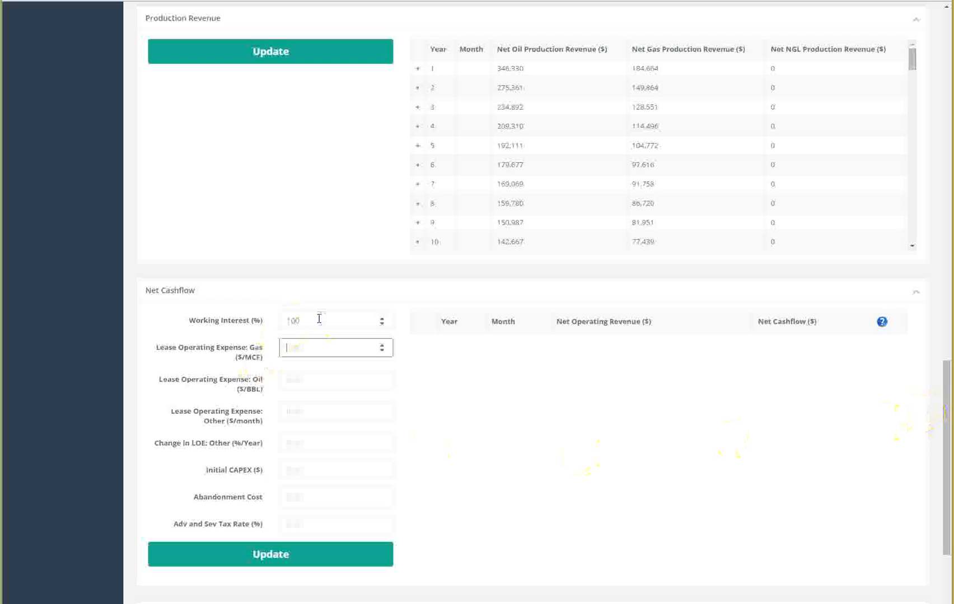
{"action": "type", "text": "0"}
{"action": "key", "text": "Tab"}
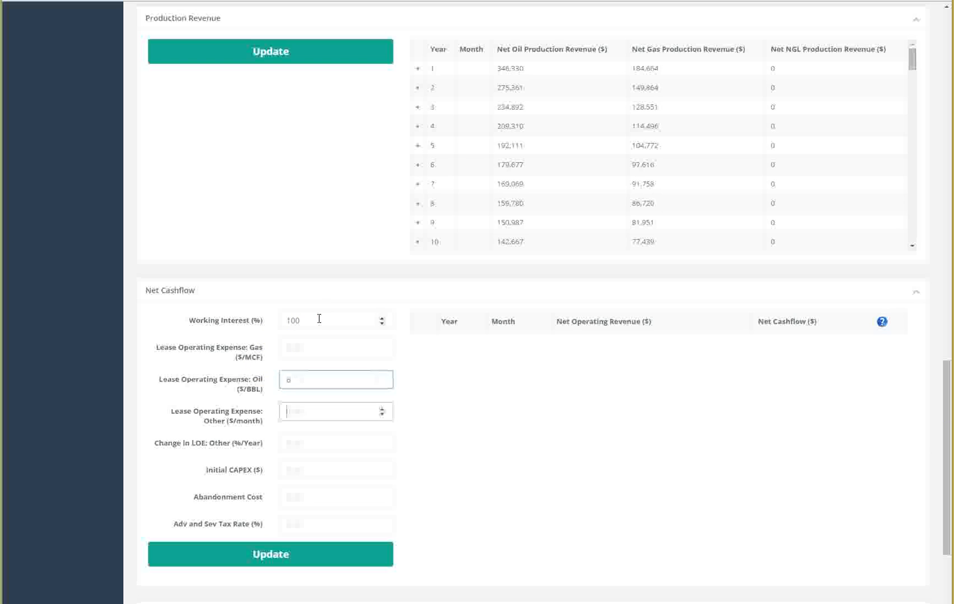
{"action": "key", "text": "Tab"}
{"action": "type", "text": "4"}
{"action": "type", "text": "2"}
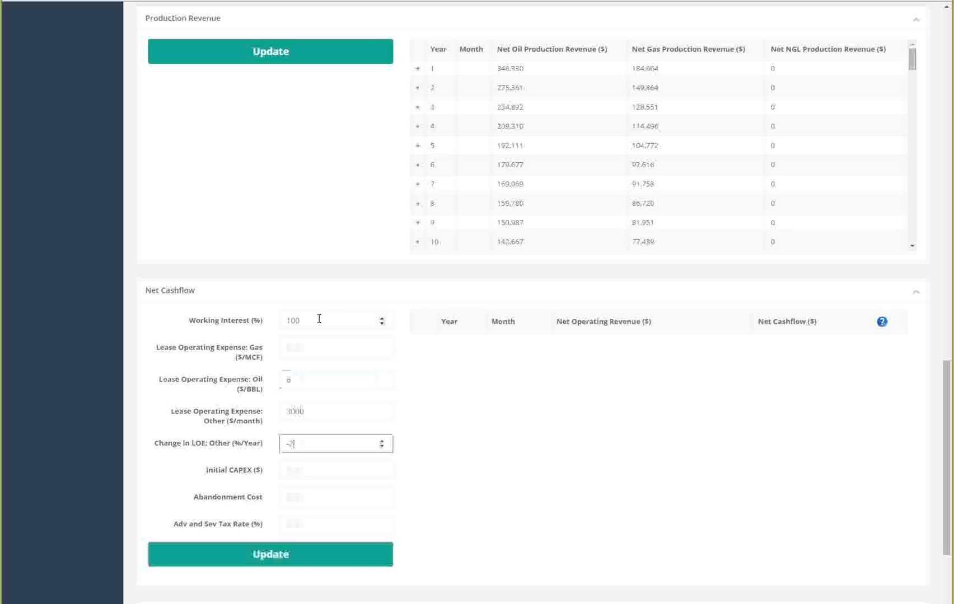
Step: Set initial CAPEX 4000000, abandonment cost 125000 and ad valorem and severance tax rate 7%, then update net cashflow
{"action": "left_click", "coordinate": [321, 470]}
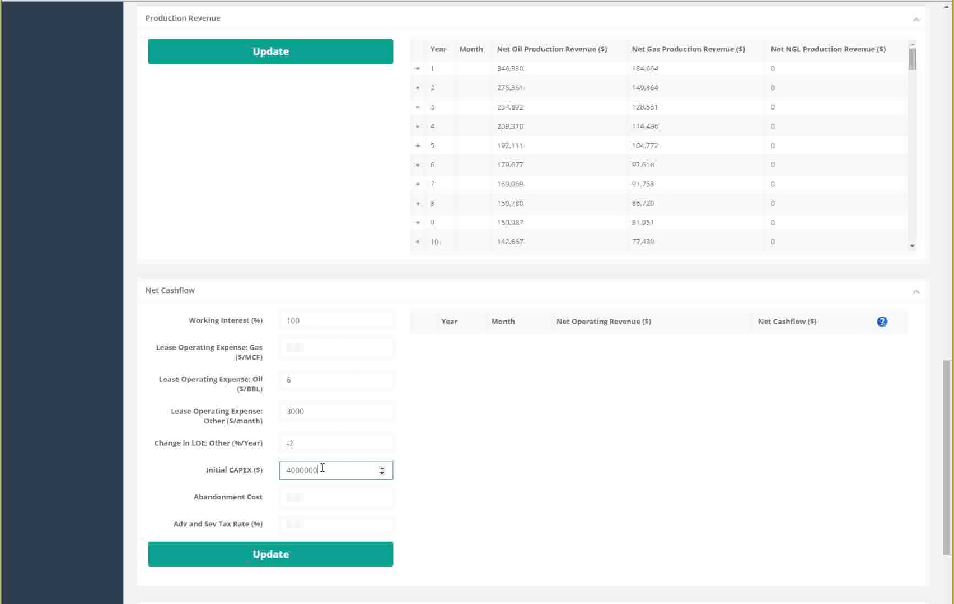
{"action": "left_click", "coordinate": [304, 497]}
{"action": "type", "text": "125000"}
{"action": "left_click", "coordinate": [297, 525]}
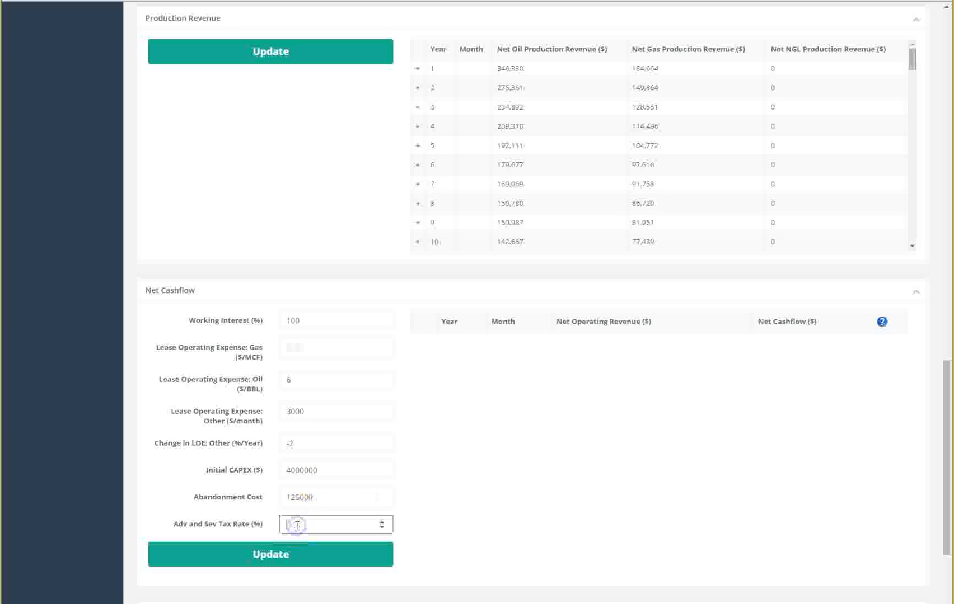
{"action": "left_click", "coordinate": [308, 556]}
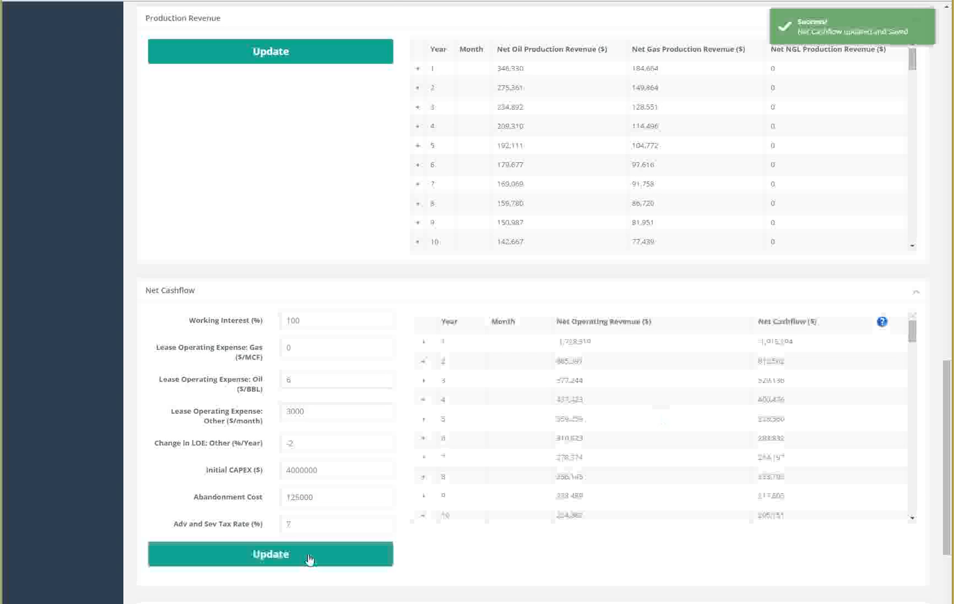
Step: Update the present worth profile for the PUD Well
{"action": "scroll", "coordinate": [308, 554], "scroll_direction": "down", "scroll_amount": 3}
{"action": "left_click", "coordinate": [310, 511]}
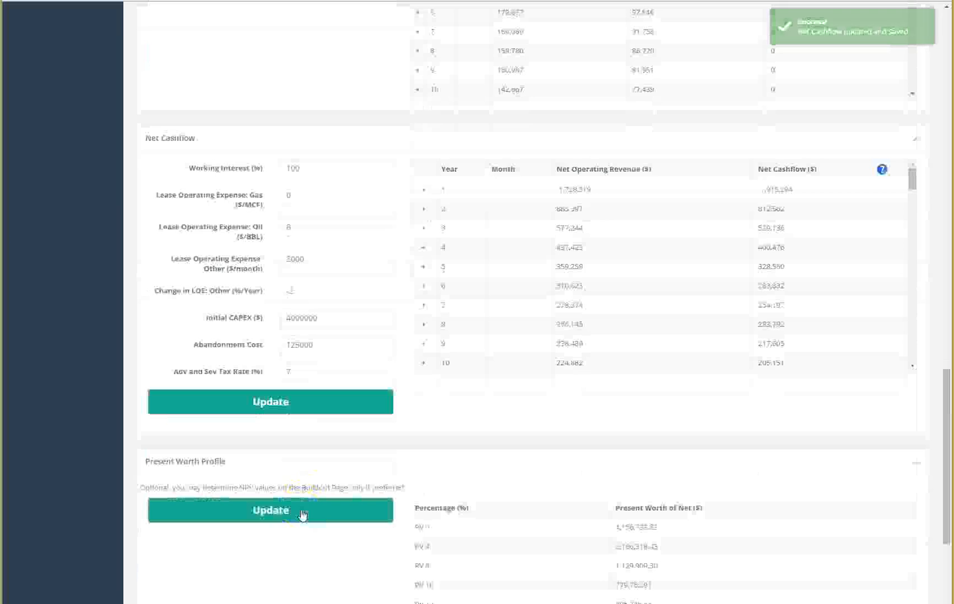
{"action": "left_click", "coordinate": [308, 514]}
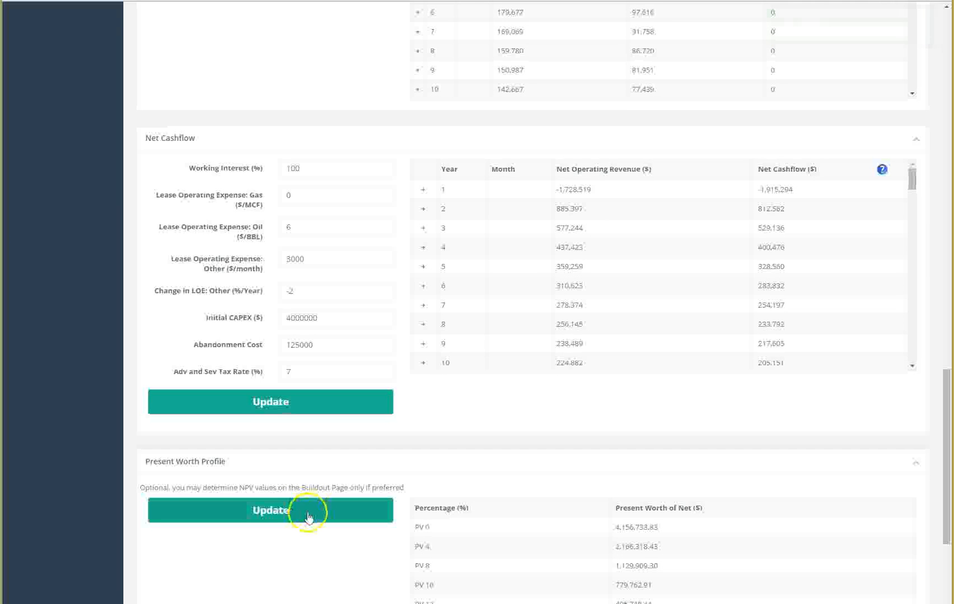
Step: Switch the edited well to CHAVEZ 4A-4H and expand and collapse its year 1 monthly gross production
{"action": "scroll", "coordinate": [310, 519], "scroll_direction": "up", "scroll_amount": 20}
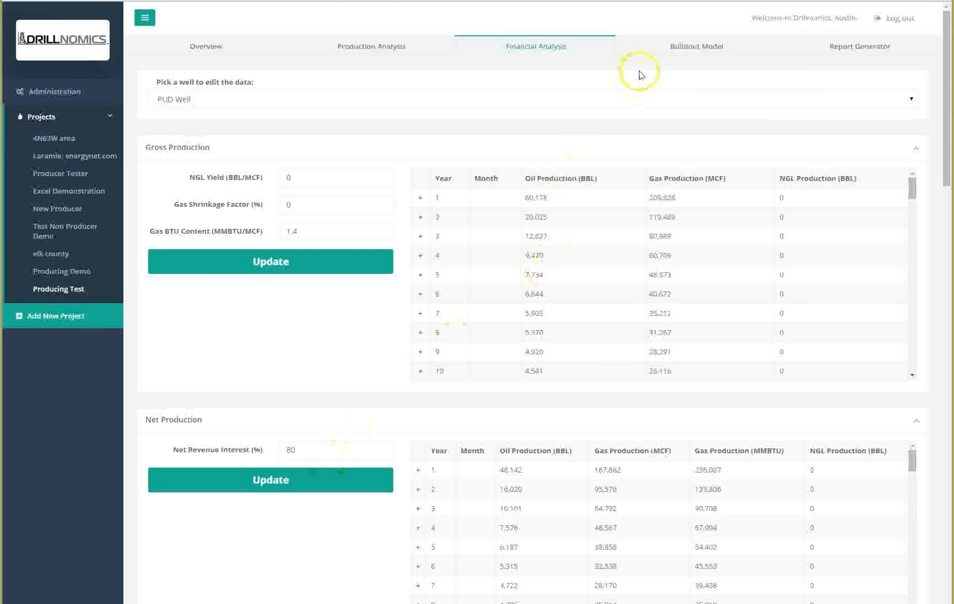
{"action": "left_click", "coordinate": [633, 96]}
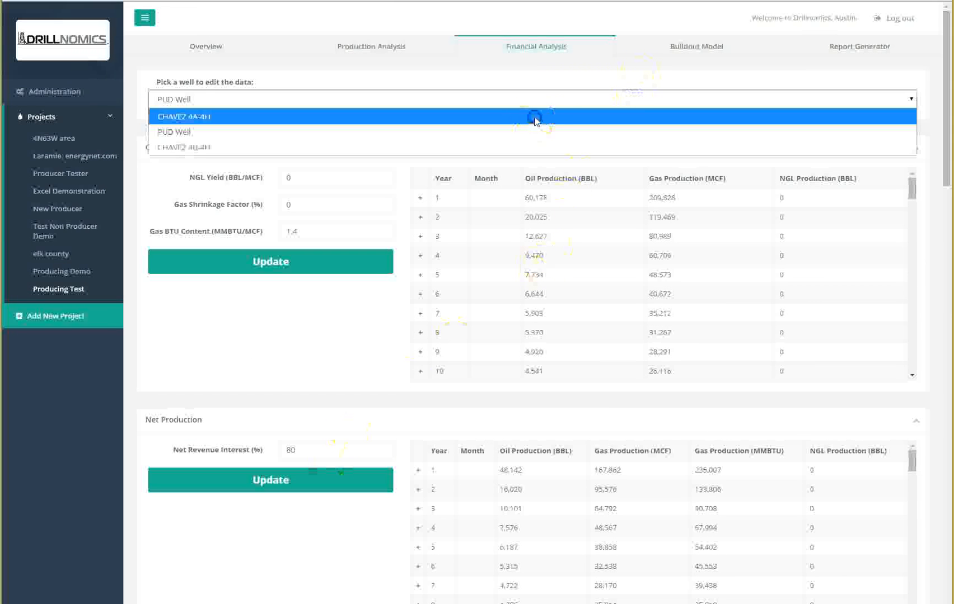
{"action": "left_click", "coordinate": [534, 118]}
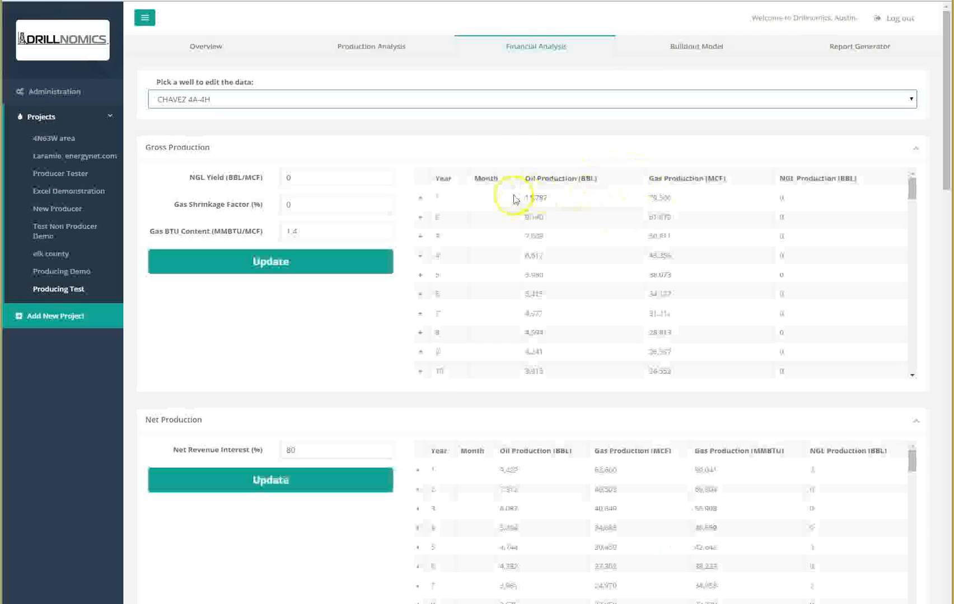
{"action": "left_click", "coordinate": [419, 198]}
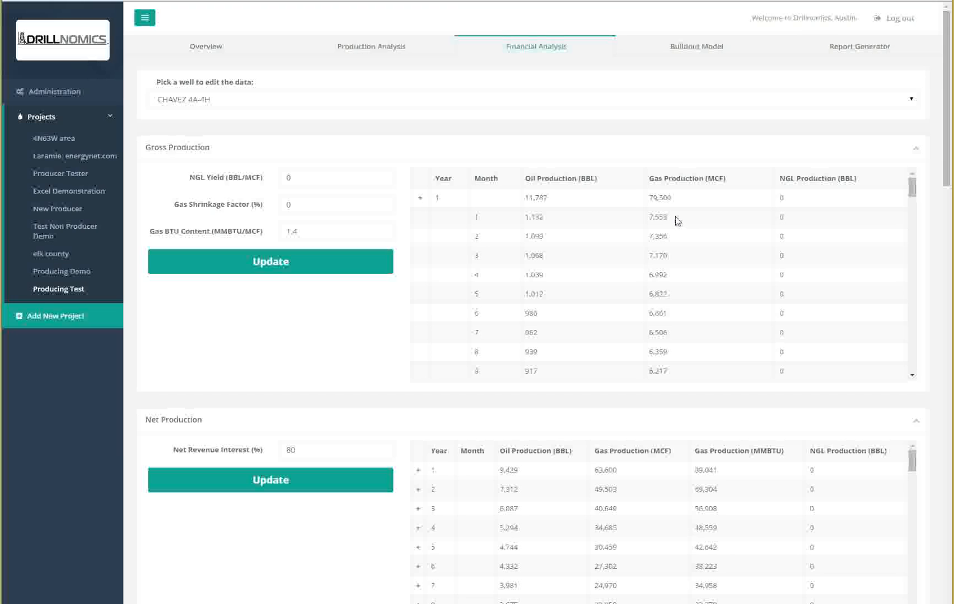
{"action": "left_click", "coordinate": [420, 199]}
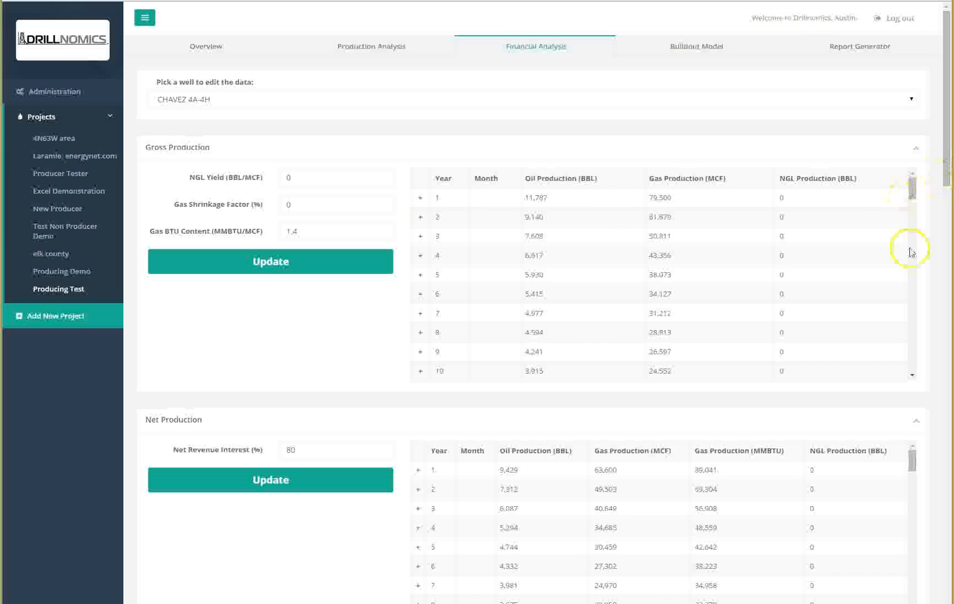
Step: In the buildout model, include PV 10 in the purchase value for CHAVEZ 4A-4H and CHAVEZ 4B-4H
{"action": "left_click", "coordinate": [702, 52]}
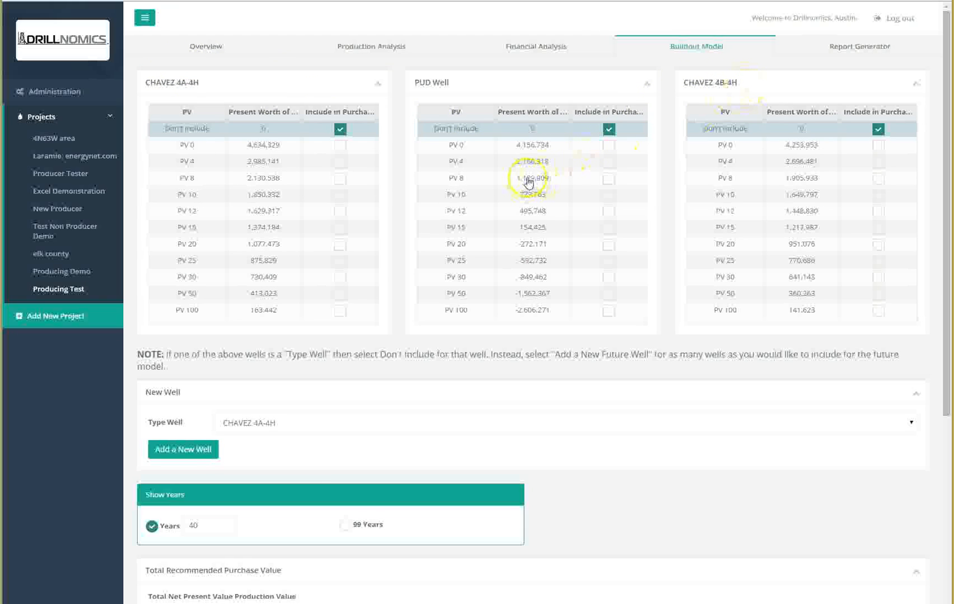
{"action": "left_click", "coordinate": [340, 196]}
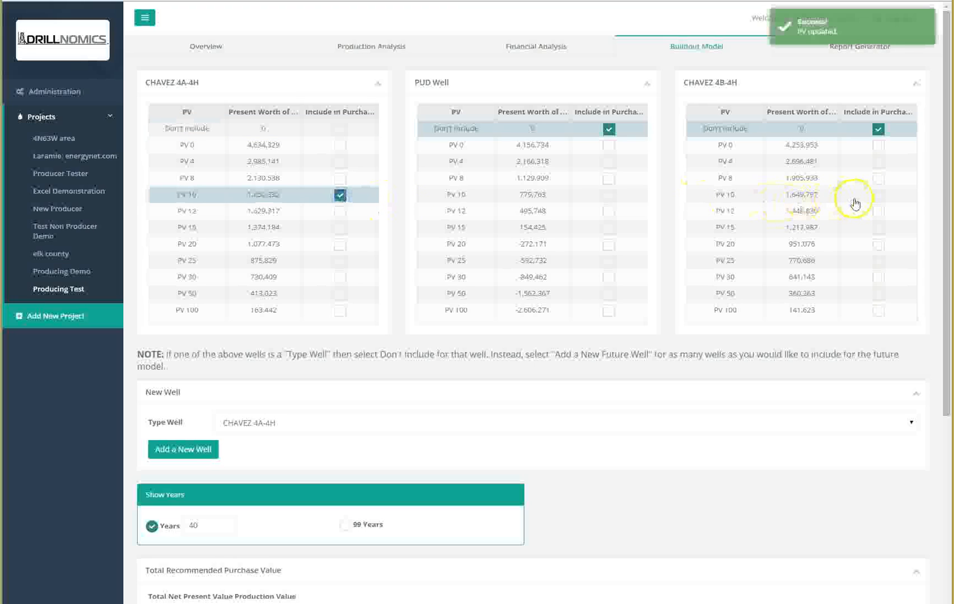
{"action": "left_click", "coordinate": [878, 196]}
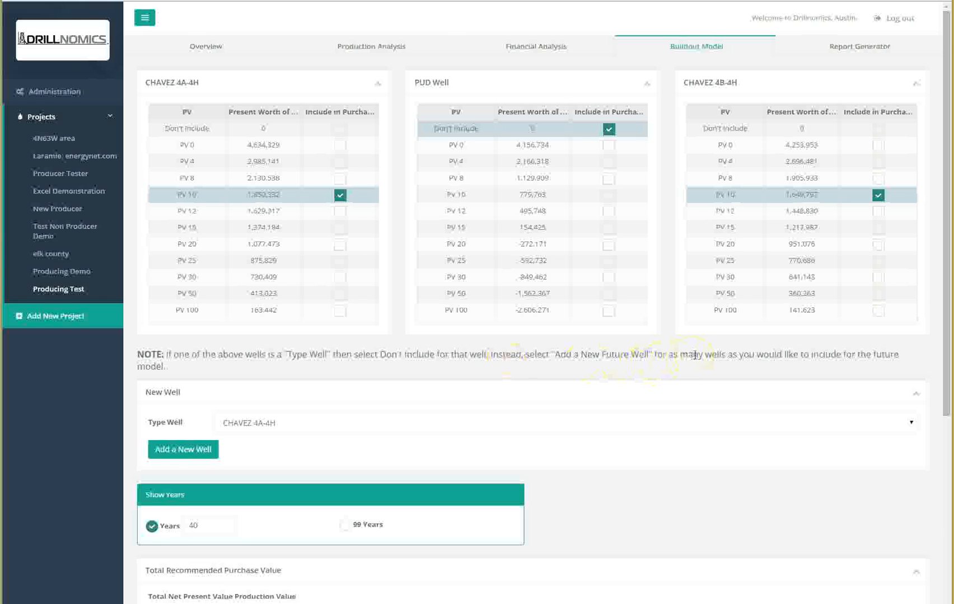
Step: Add a new future well using PUD Well as the type well
{"action": "scroll", "coordinate": [694, 355], "scroll_direction": "down", "scroll_amount": 5}
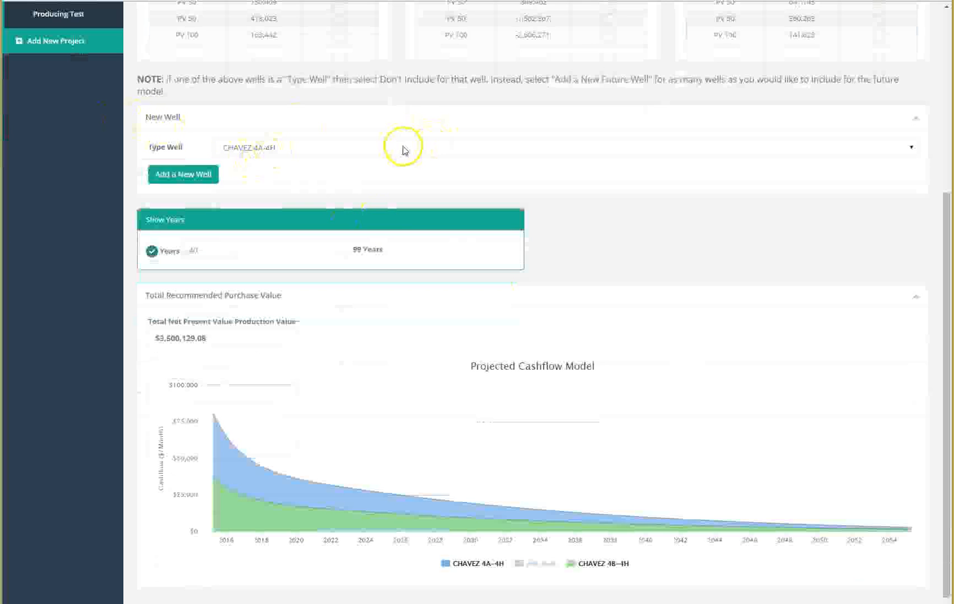
{"action": "left_click", "coordinate": [291, 148]}
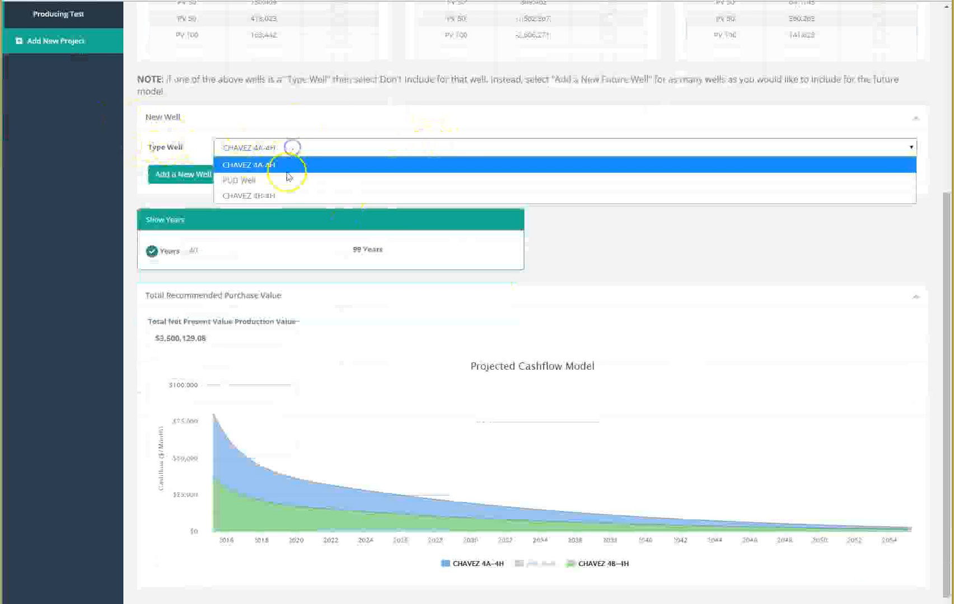
{"action": "left_click", "coordinate": [284, 180]}
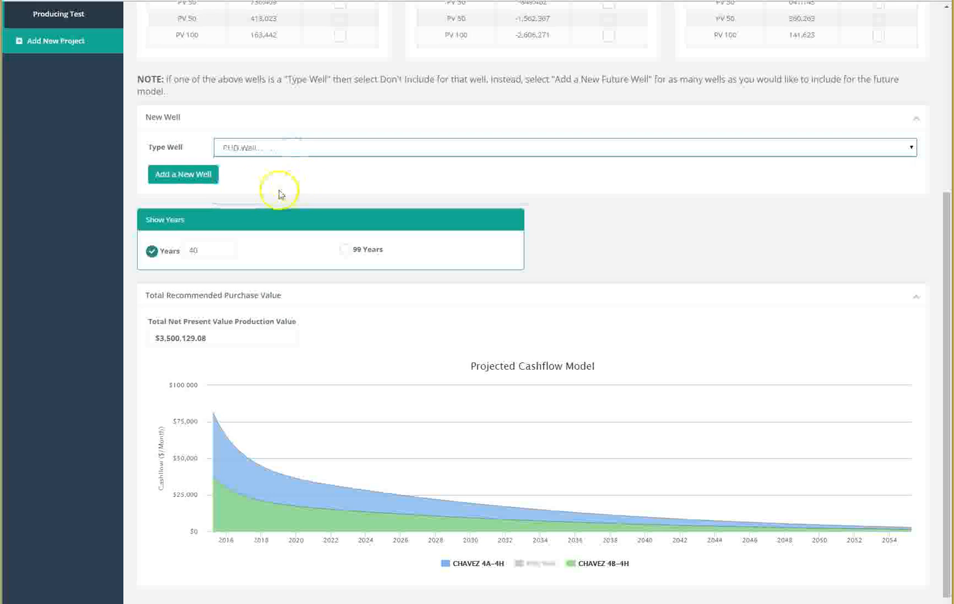
{"action": "left_click", "coordinate": [192, 177]}
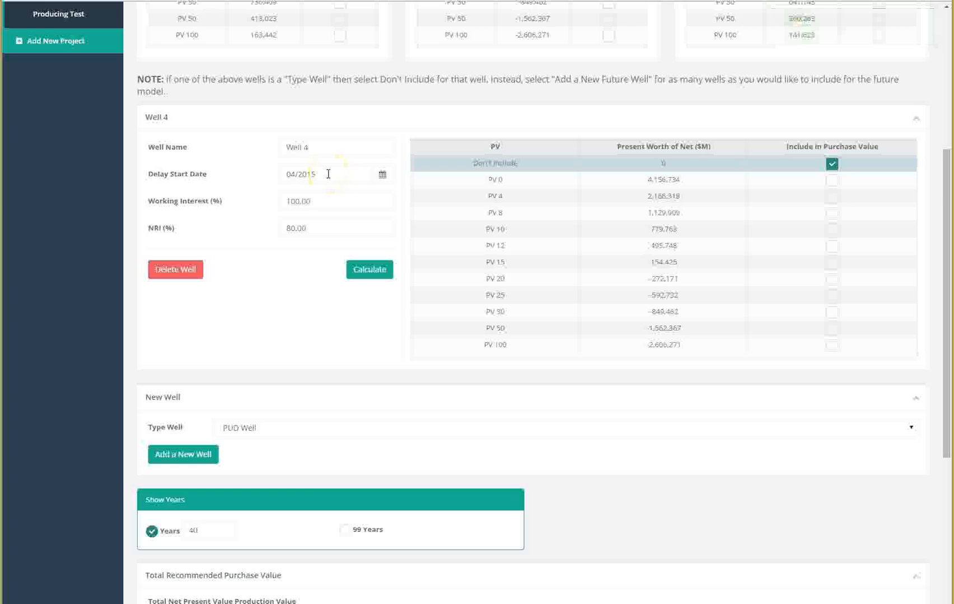
Step: Set the new well's delay start date to 01/2017 and recalculate its present worth
{"action": "left_click", "coordinate": [328, 174]}
{"action": "left_click", "coordinate": [363, 195]}
{"action": "left_click", "coordinate": [363, 195]}
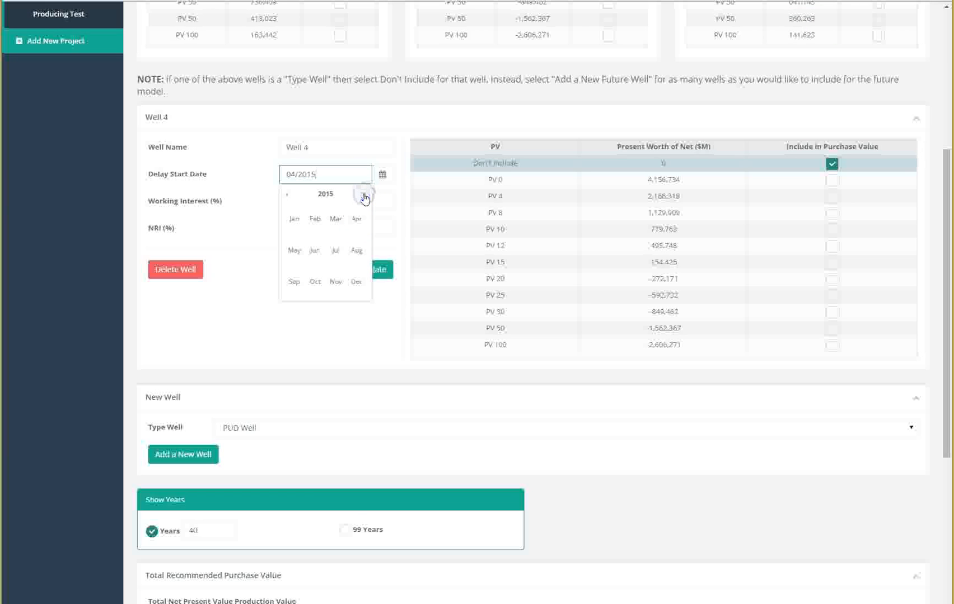
{"action": "left_click", "coordinate": [292, 219]}
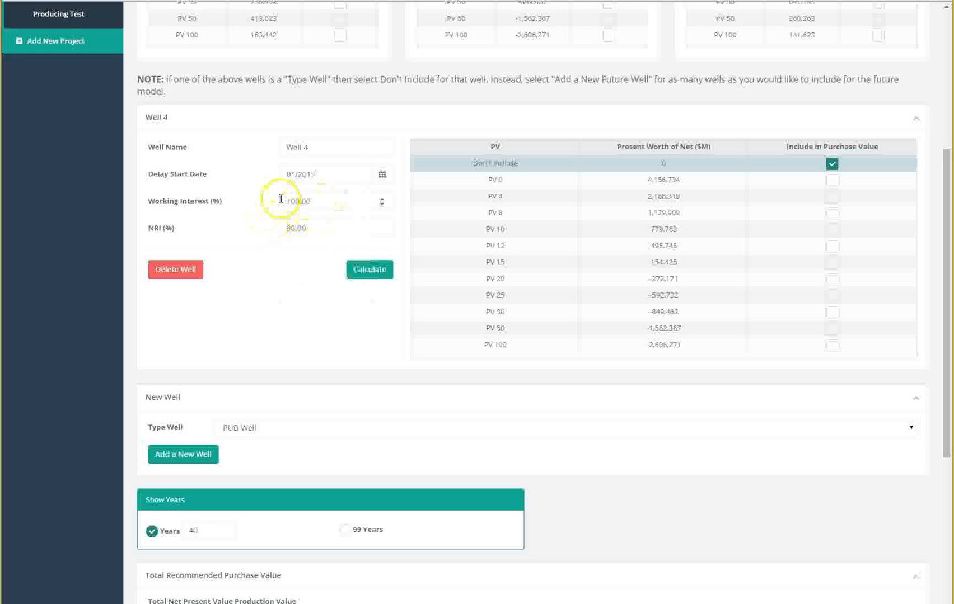
{"action": "left_click", "coordinate": [368, 270]}
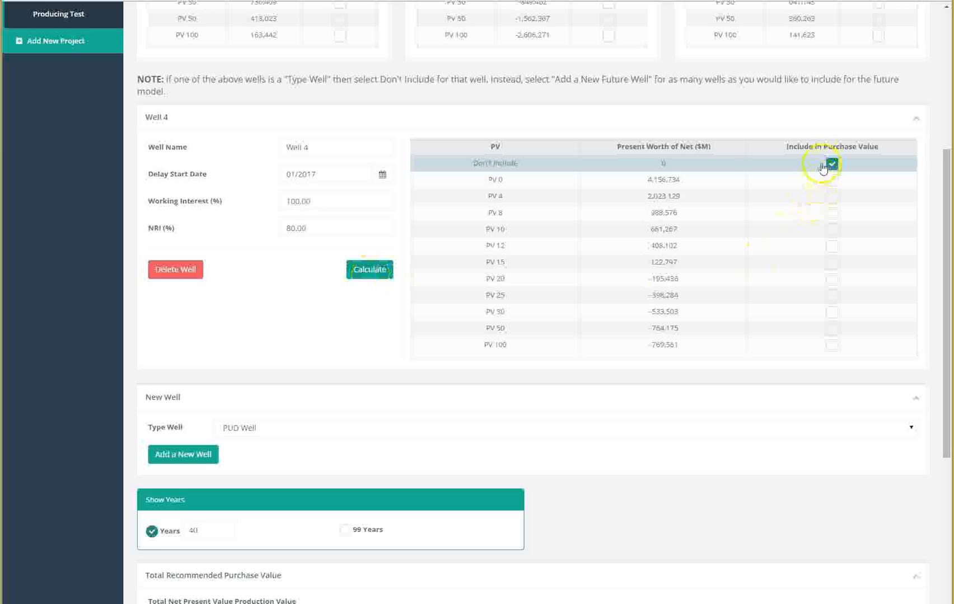
Step: Include the new well's PV 15 in the purchase value and show 5 years on the cashflow chart
{"action": "left_click", "coordinate": [832, 266]}
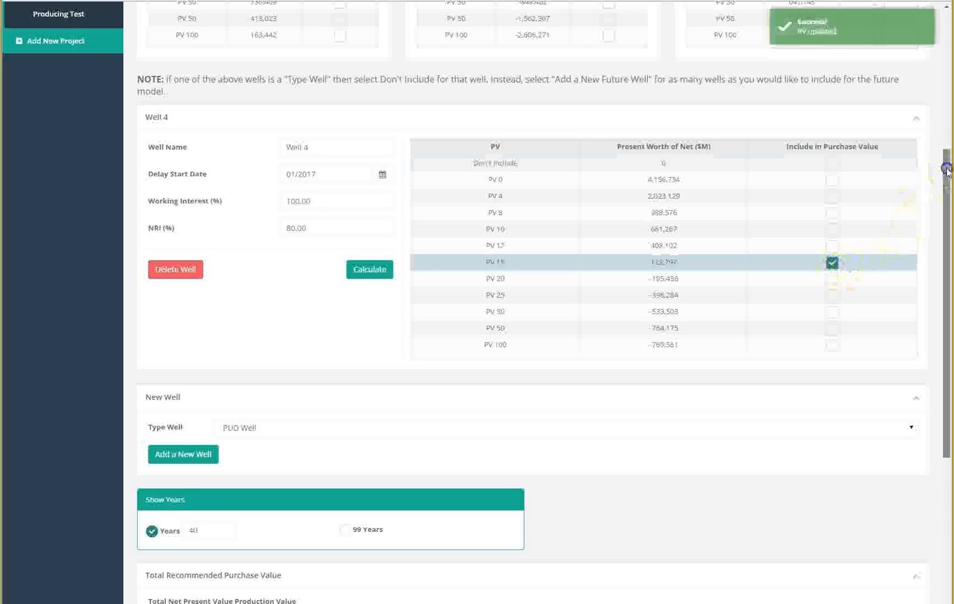
{"action": "left_click_drag", "start_coordinate": [946, 179], "coordinate": [940, 348]}
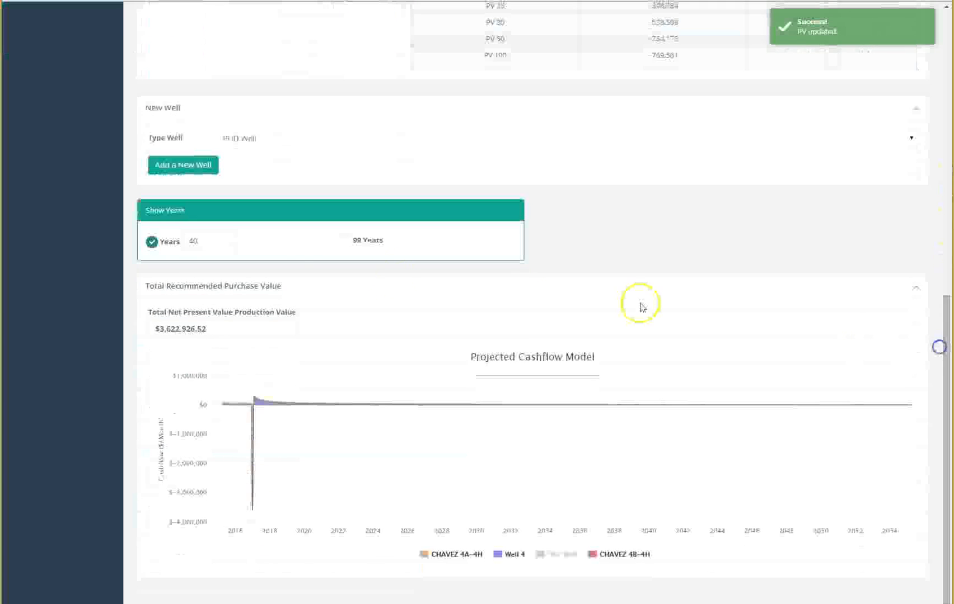
{"action": "left_click_drag", "start_coordinate": [207, 243], "coordinate": [175, 242]}
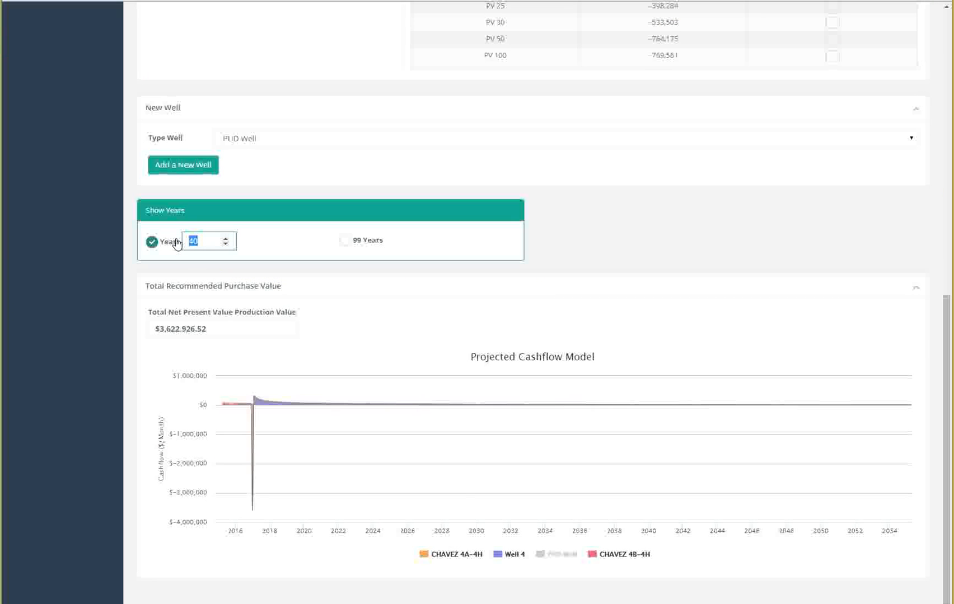
{"action": "type", "text": "5"}
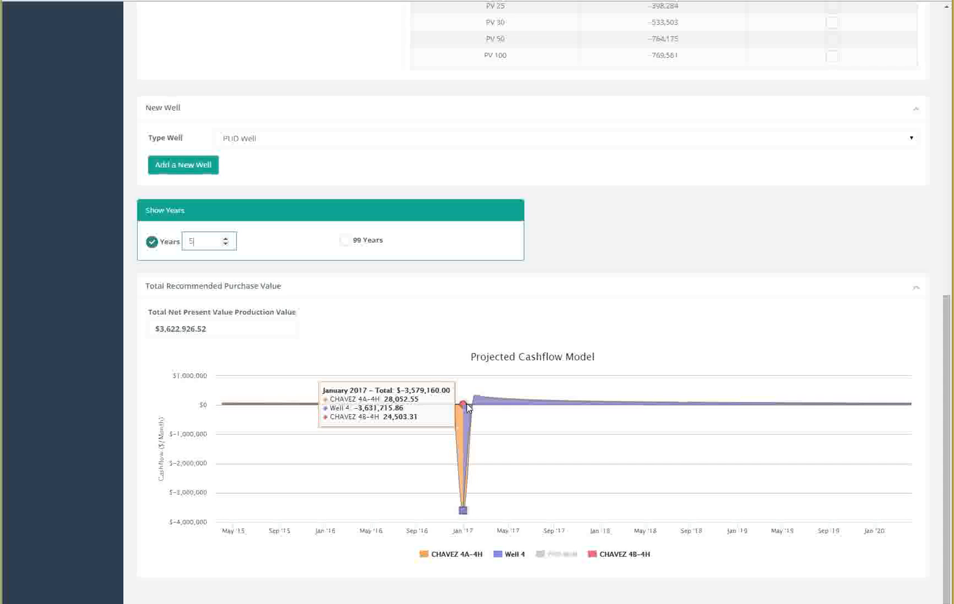
Step: Set the projected cashflow chart to show 10 years
{"action": "left_click", "coordinate": [497, 402]}
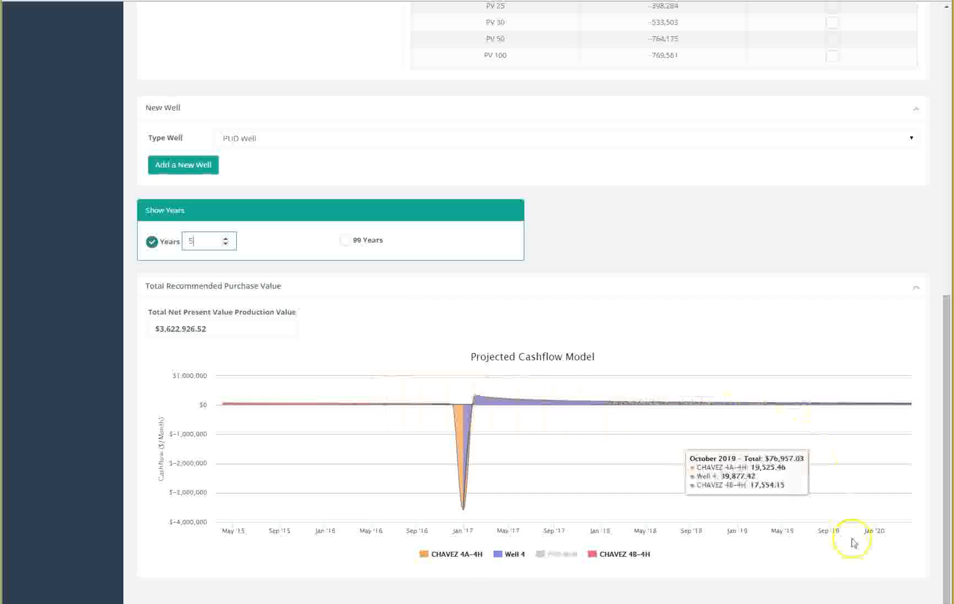
{"action": "left_click_drag", "start_coordinate": [197, 241], "coordinate": [185, 240]}
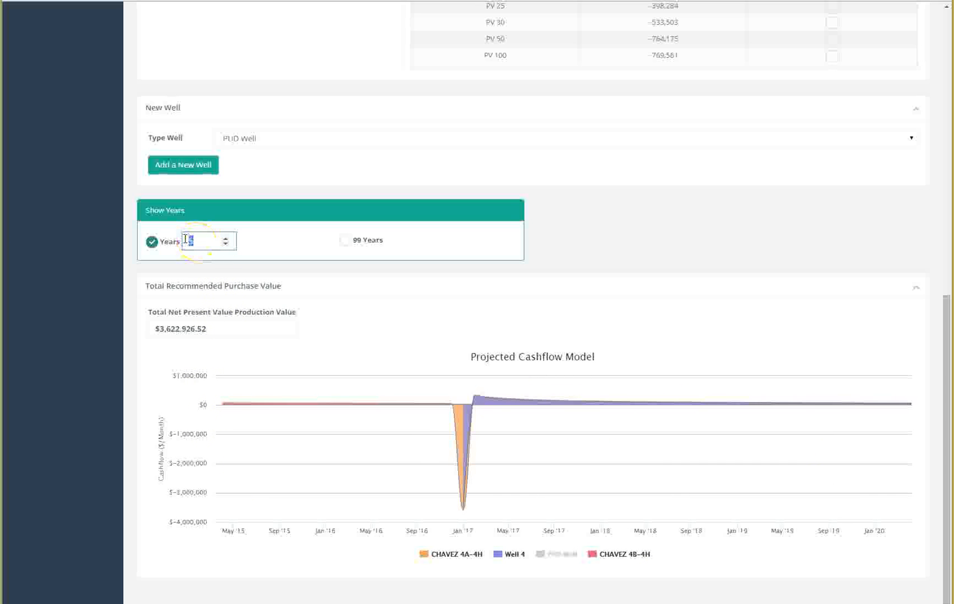
{"action": "type", "text": "3"}
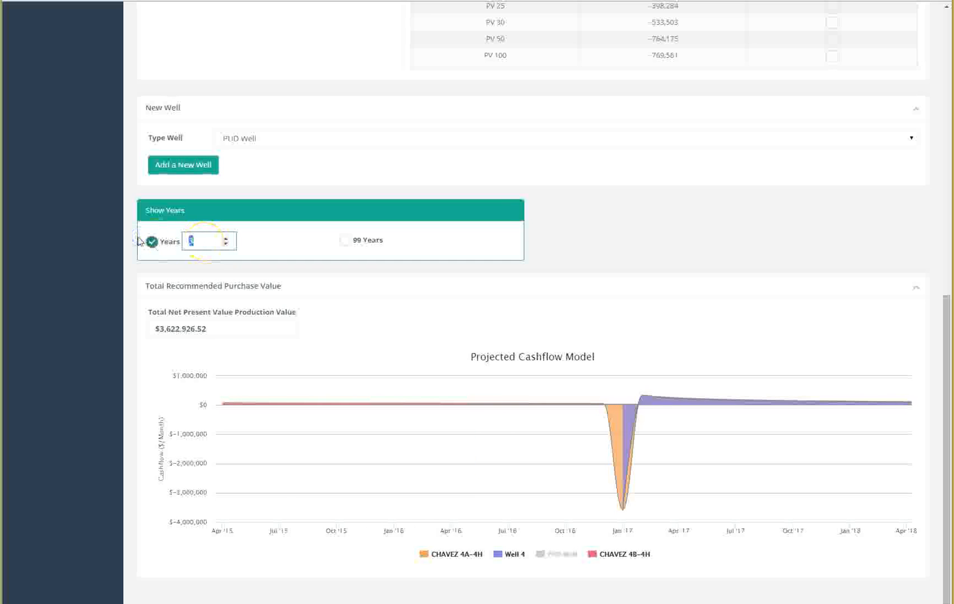
{"action": "type", "text": "10"}
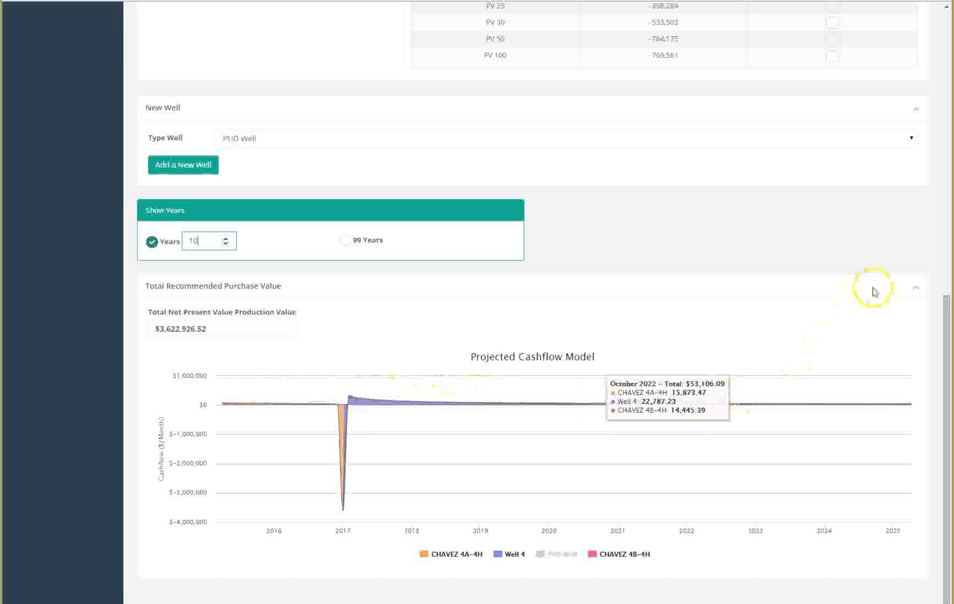
Step: Review the buildout model's well tables and their purchase value selections
{"action": "left_click_drag", "start_coordinate": [948, 381], "coordinate": [948, 98]}
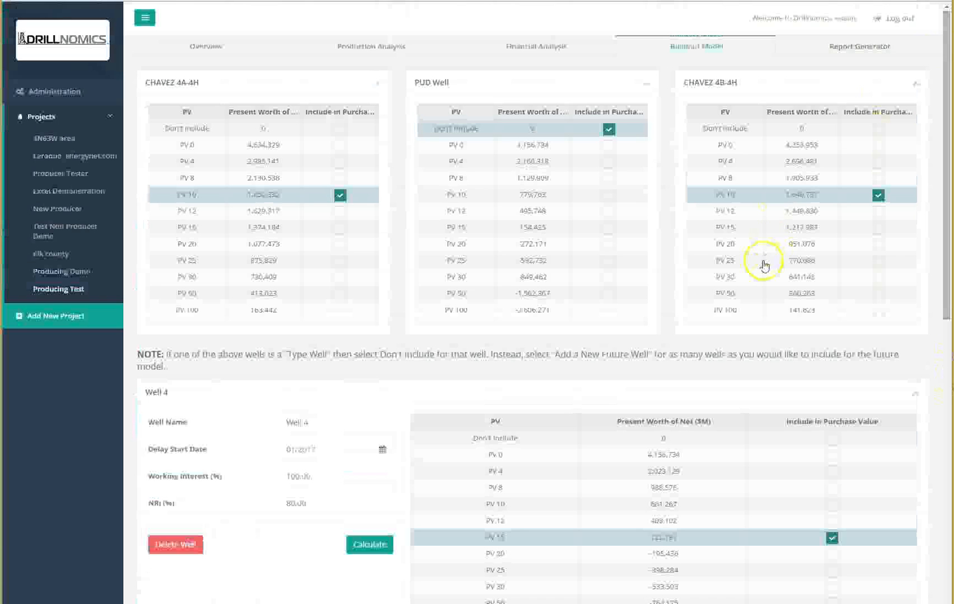
{"action": "scroll", "coordinate": [764, 266], "scroll_direction": "down", "scroll_amount": 6}
{"action": "scroll", "coordinate": [246, 271], "scroll_direction": "up", "scroll_amount": 2}
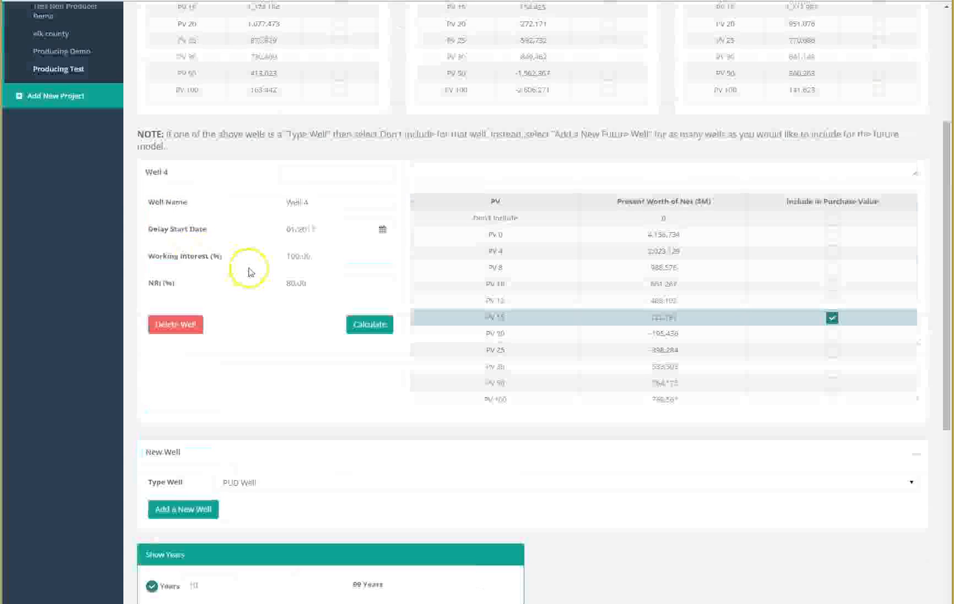
{"action": "scroll", "coordinate": [249, 272], "scroll_direction": "down", "scroll_amount": 5}
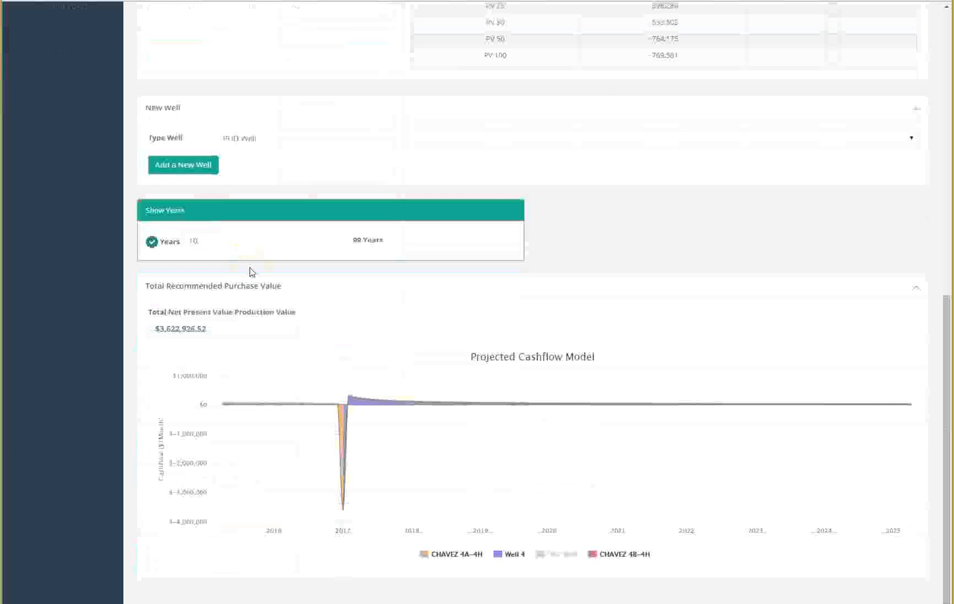
{"action": "scroll", "coordinate": [249, 273], "scroll_direction": "up", "scroll_amount": 8}
{"action": "scroll", "coordinate": [249, 273], "scroll_direction": "up", "scroll_amount": 2}
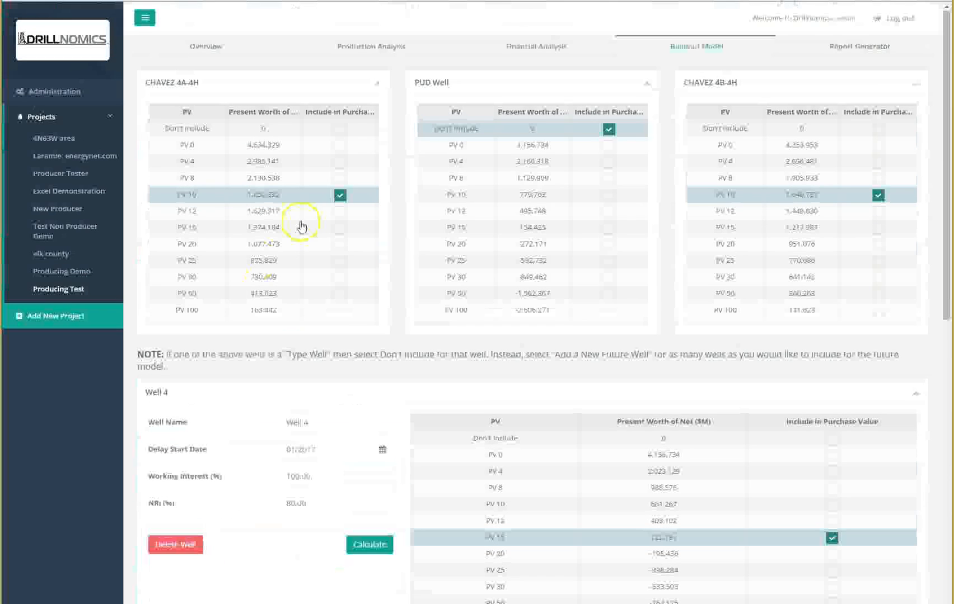
Step: Open the report generator and review the generated project report through to the projected cashflow chart
{"action": "left_click", "coordinate": [830, 49]}
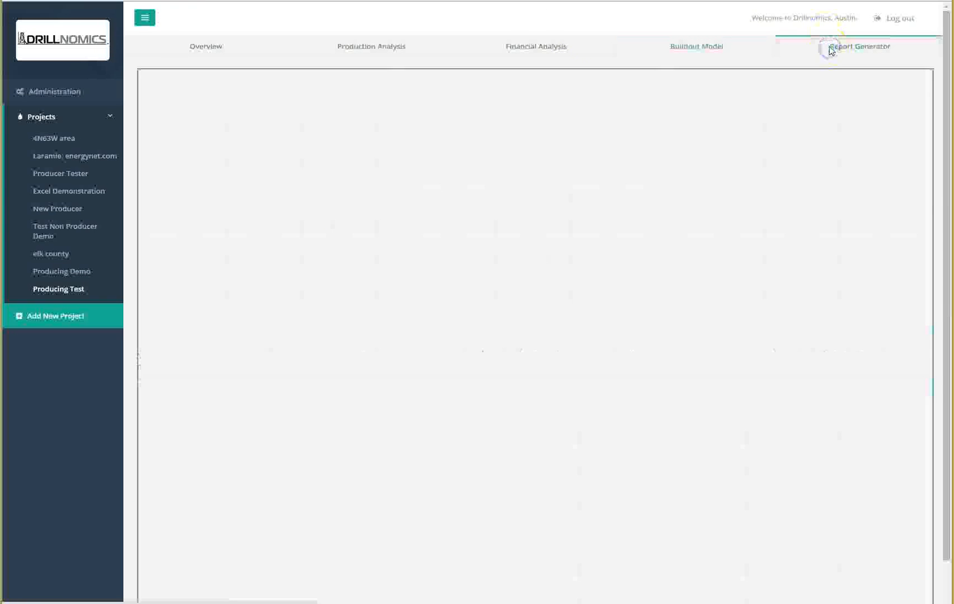
{"action": "left_click_drag", "start_coordinate": [927, 130], "coordinate": [932, 143]}
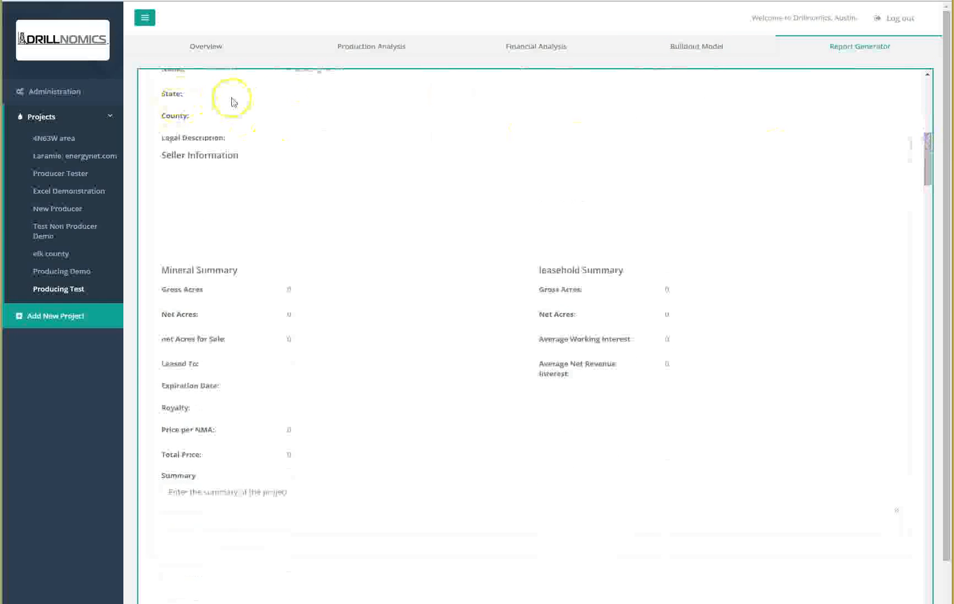
{"action": "left_click_drag", "start_coordinate": [933, 169], "coordinate": [909, 222]}
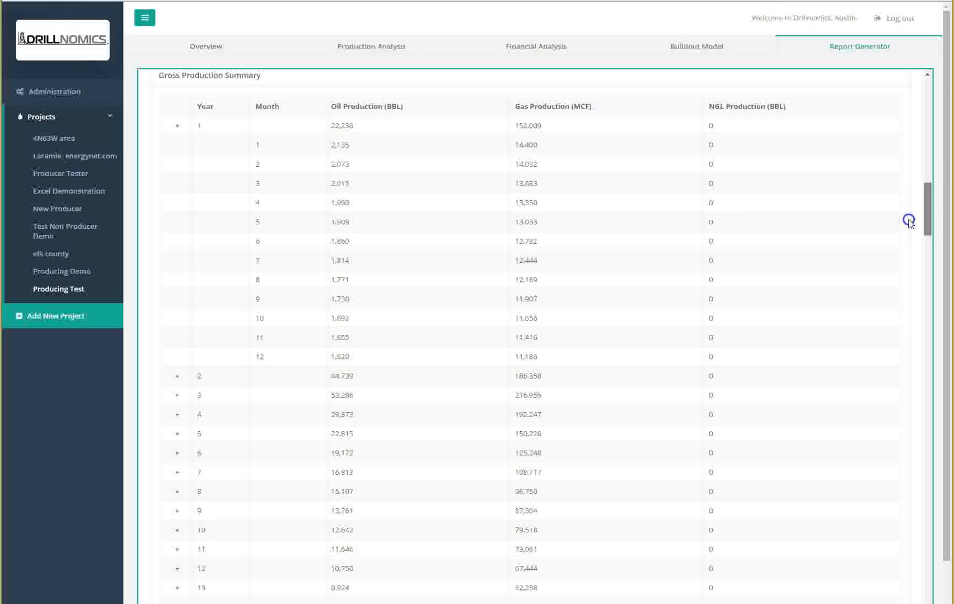
{"action": "left_click_drag", "start_coordinate": [909, 221], "coordinate": [920, 601]}
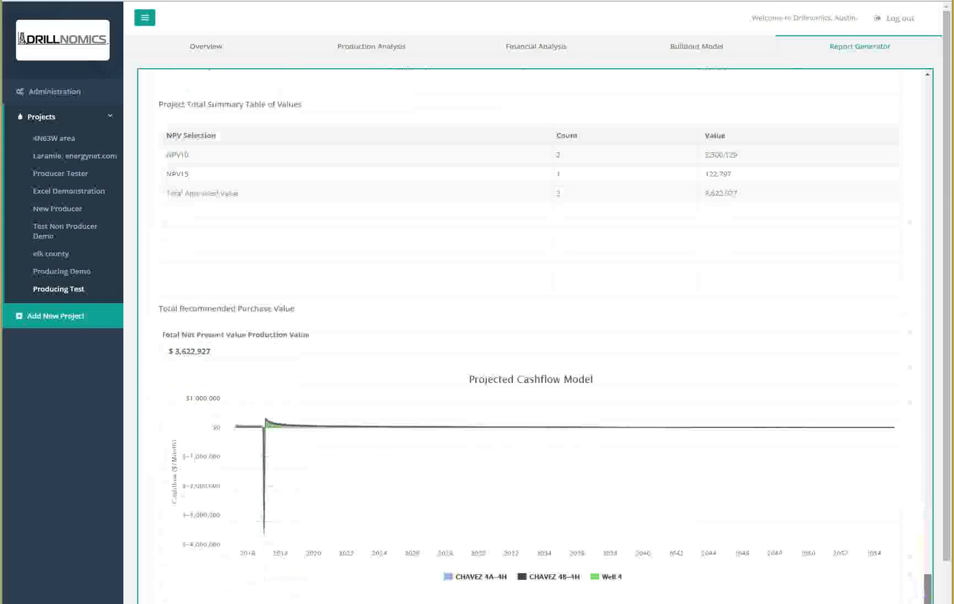
{"action": "scroll", "coordinate": [816, 511], "scroll_direction": "down", "scroll_amount": 1}
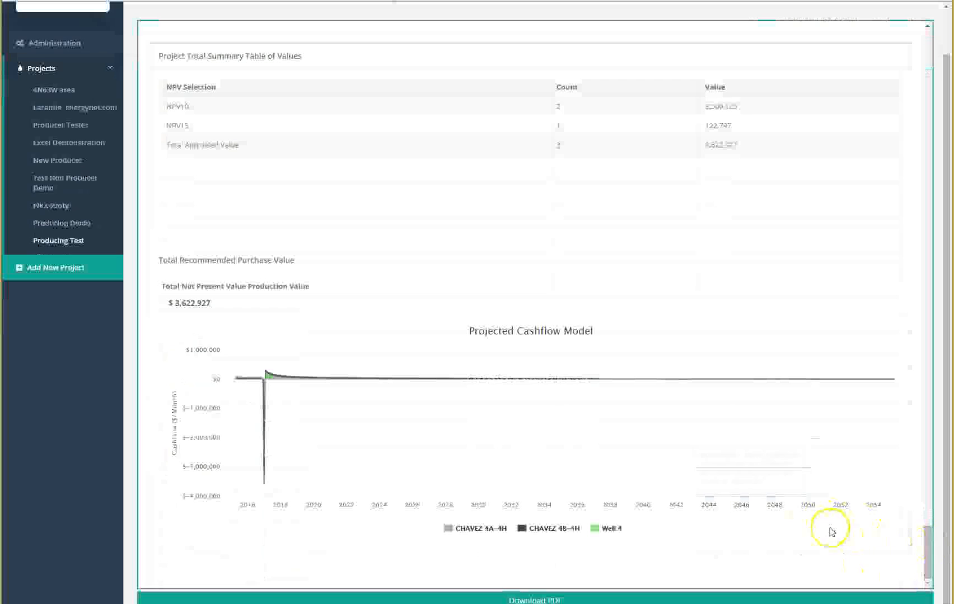